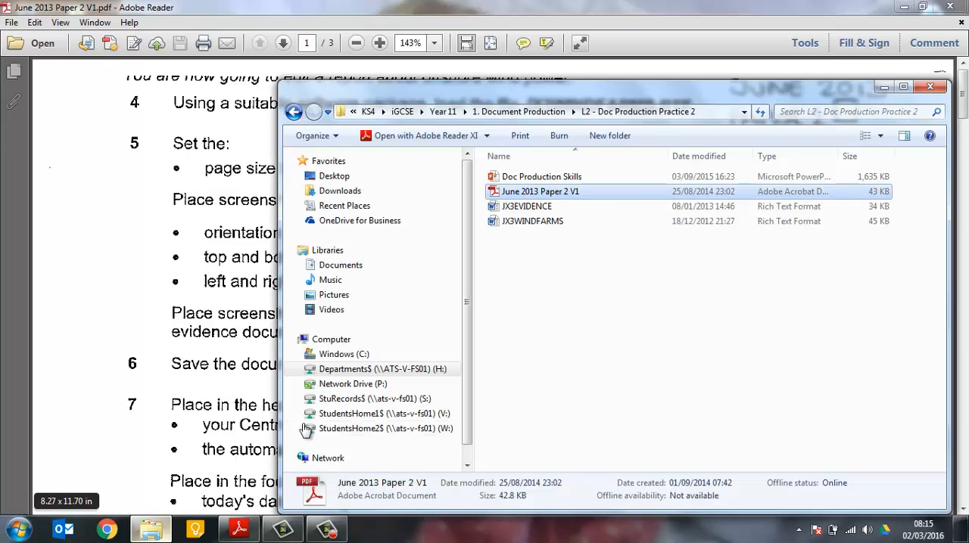
Open the JX3WINDFARMS rich text file in Word and save it in the Documents library as a Word Document
double_click(548, 222)
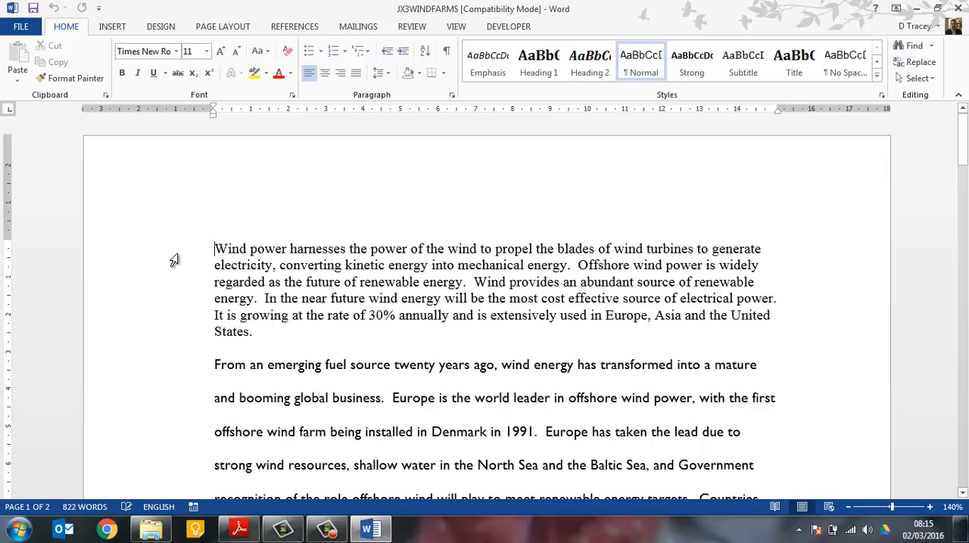
left_click(21, 26)
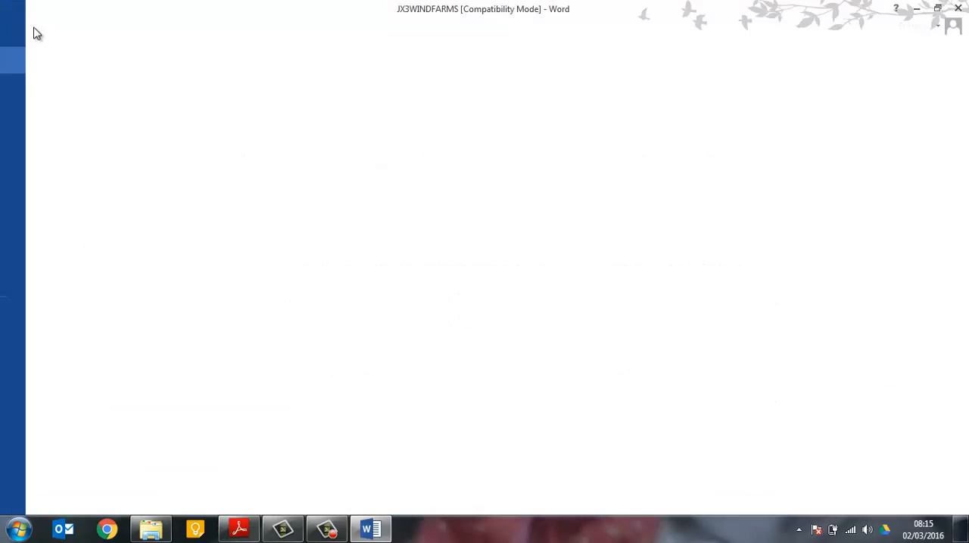
left_click(39, 170)
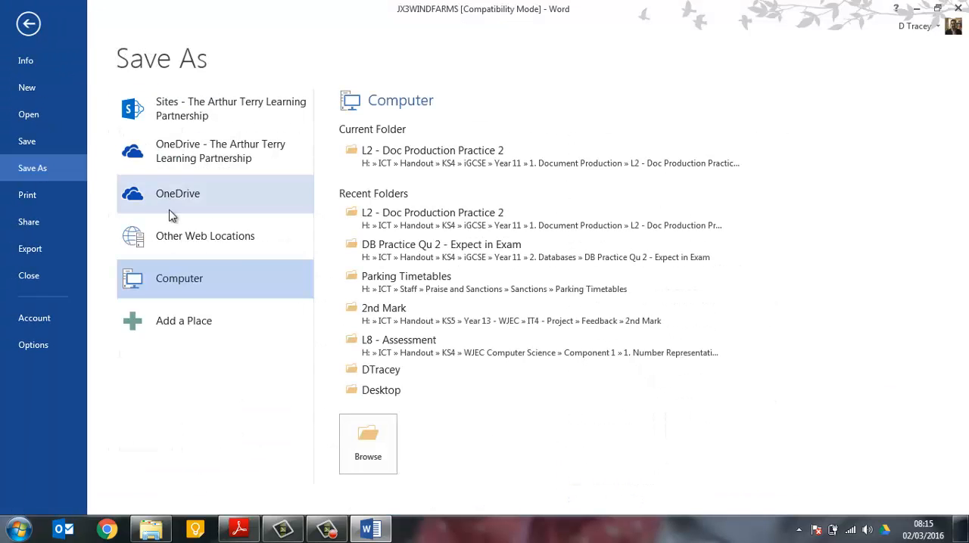
left_click(390, 371)
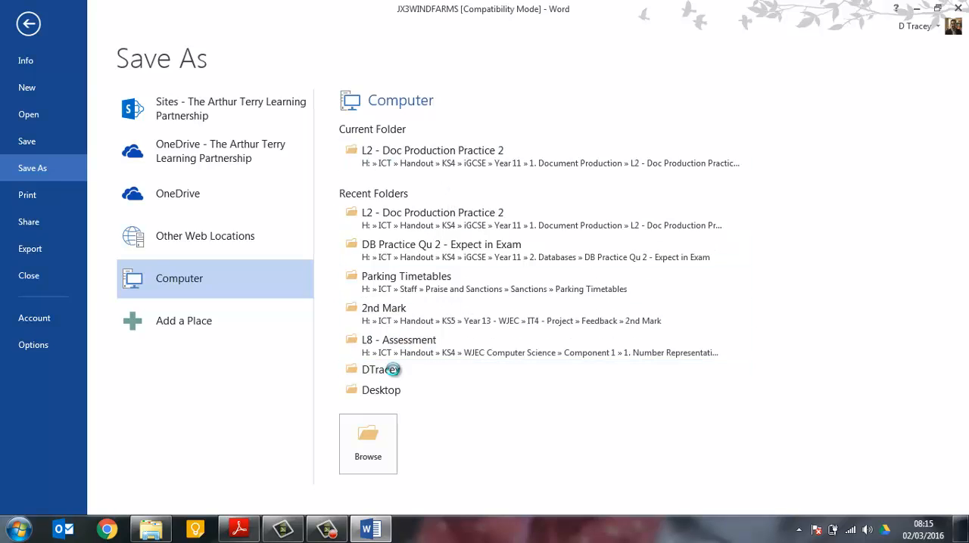
left_click(385, 260)
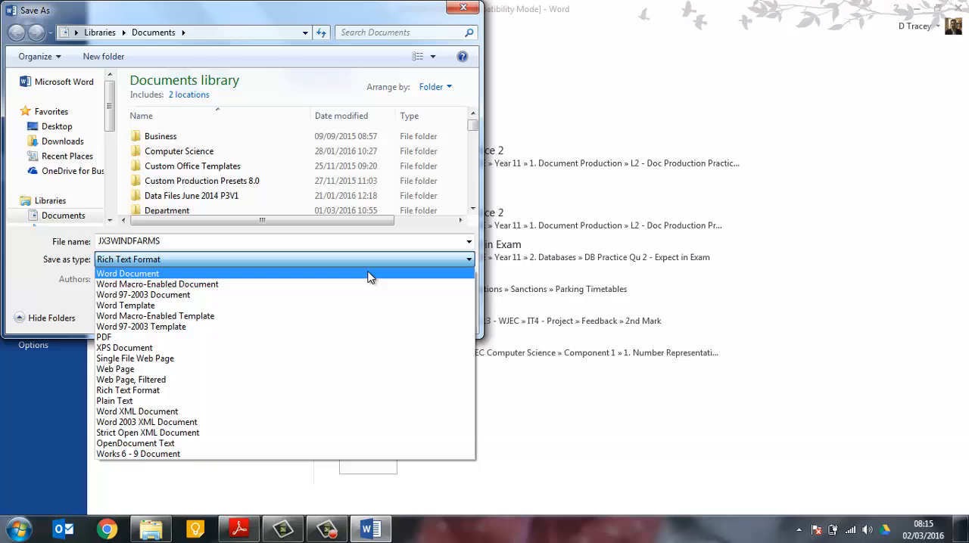
left_click(370, 277)
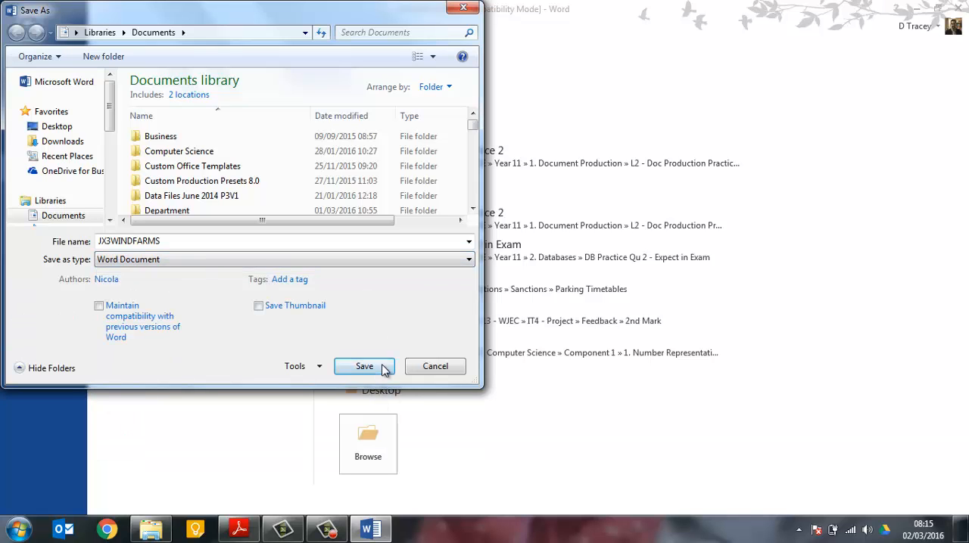
left_click(364, 367)
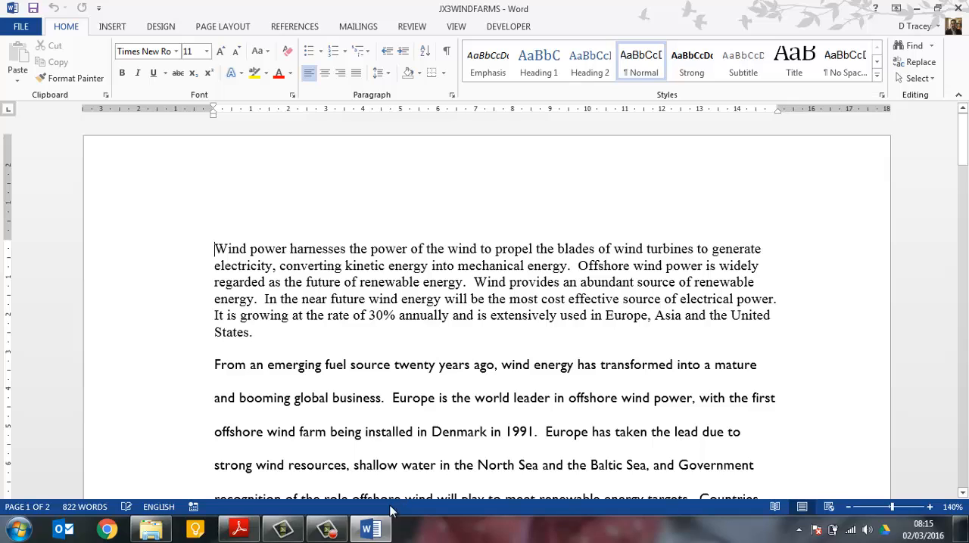
Check task 5 of the exam paper in Adobe Reader, and set the Word report to landscape orientation and A4 page size
left_click(239, 530)
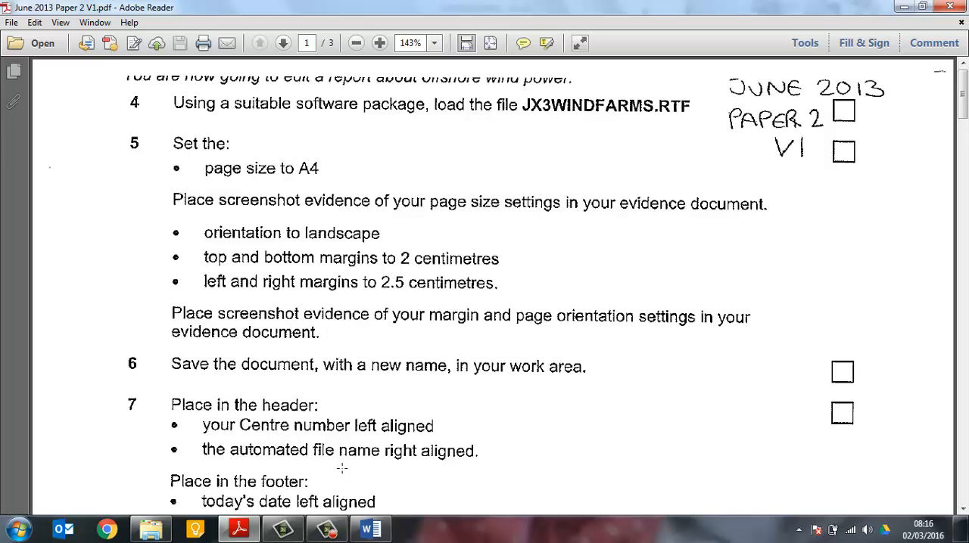
left_click(371, 529)
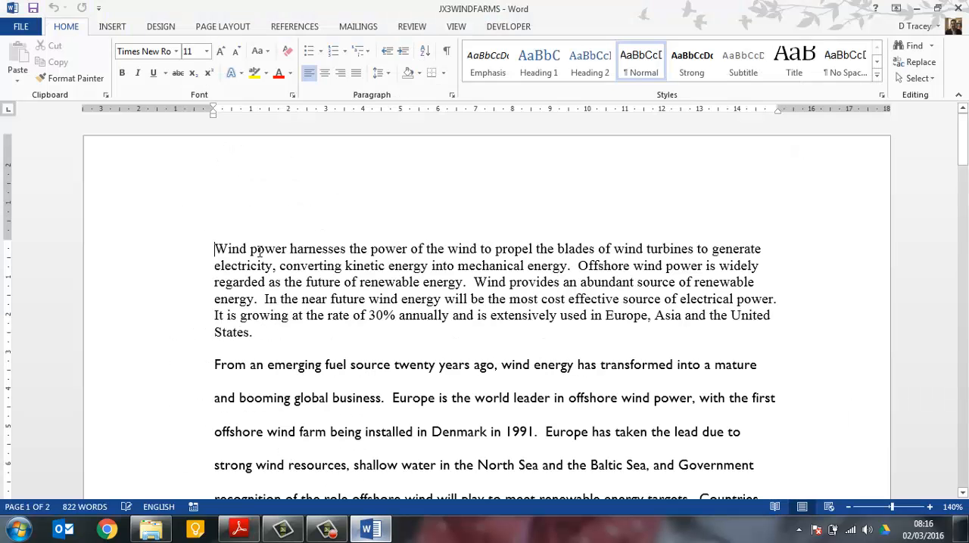
left_click(223, 27)
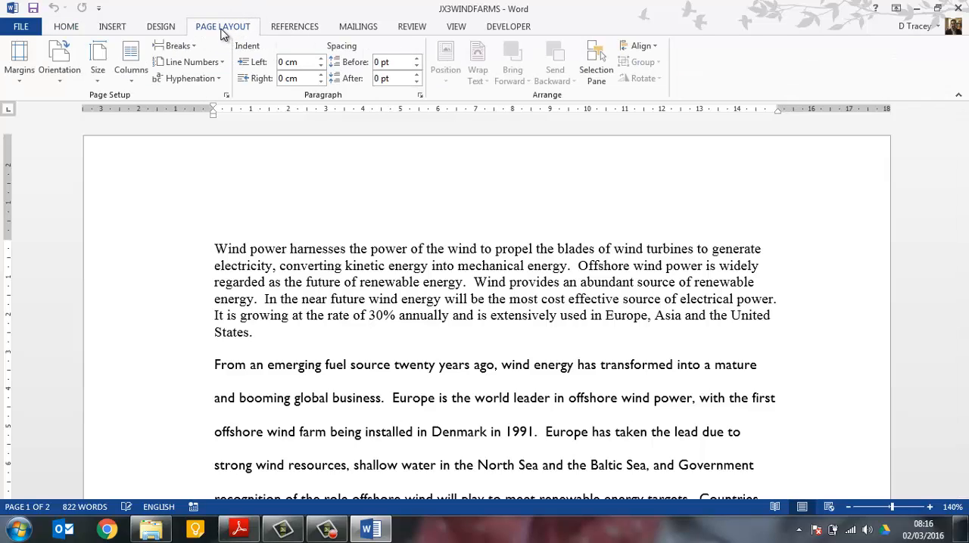
left_click(59, 60)
left_click(76, 132)
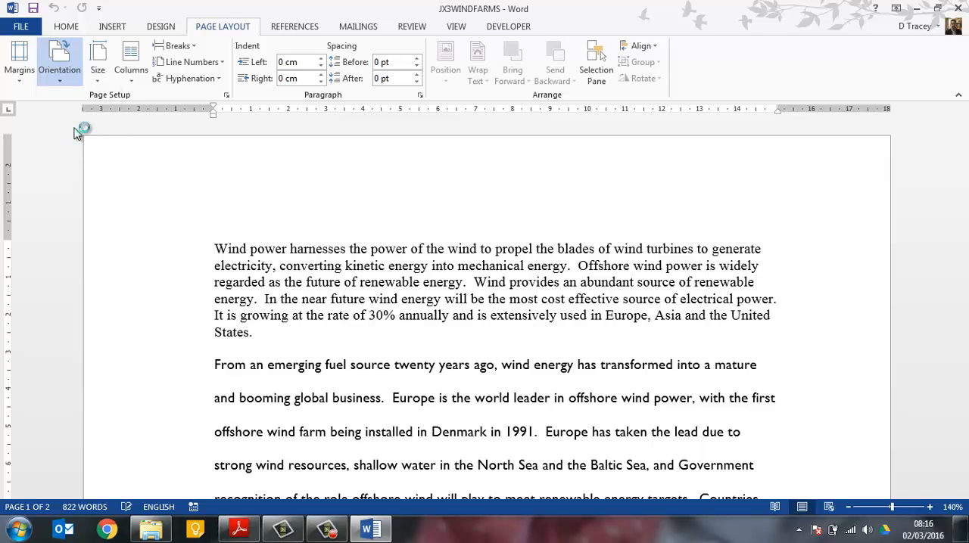
left_click(106, 64)
left_click(127, 256)
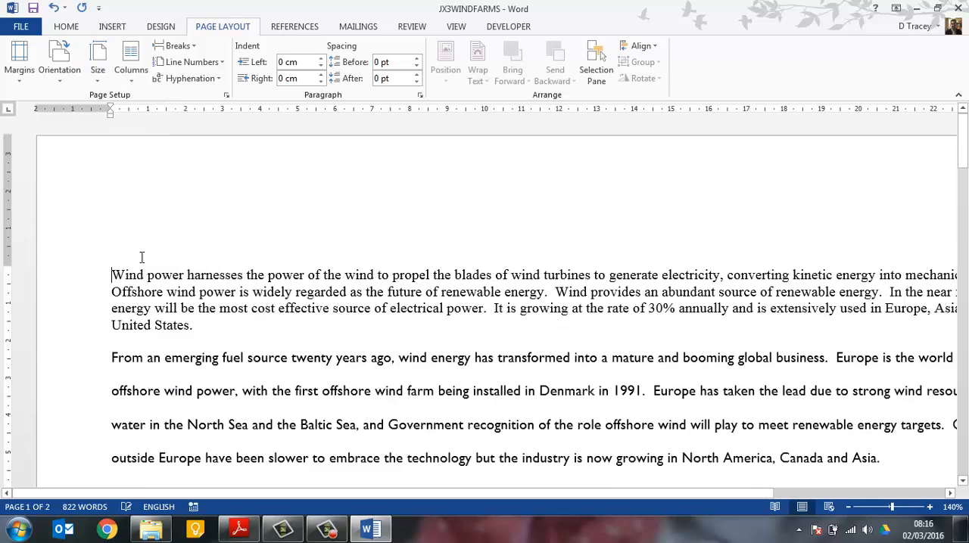
Check the margin requirements in the exam paper and set the report's top and bottom margins to 2 cm, left and right to 2.5 cm
key("alt+Tab")
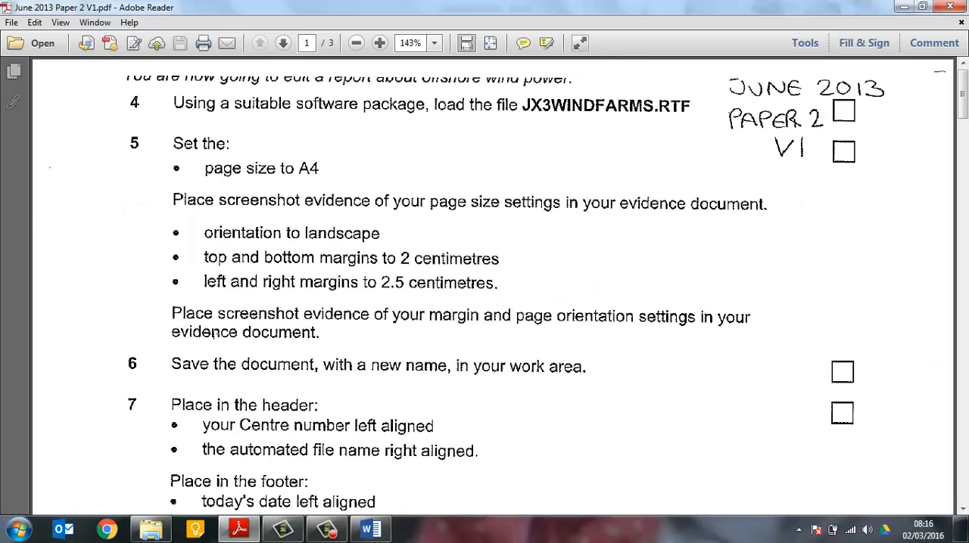
key("alt+Tab")
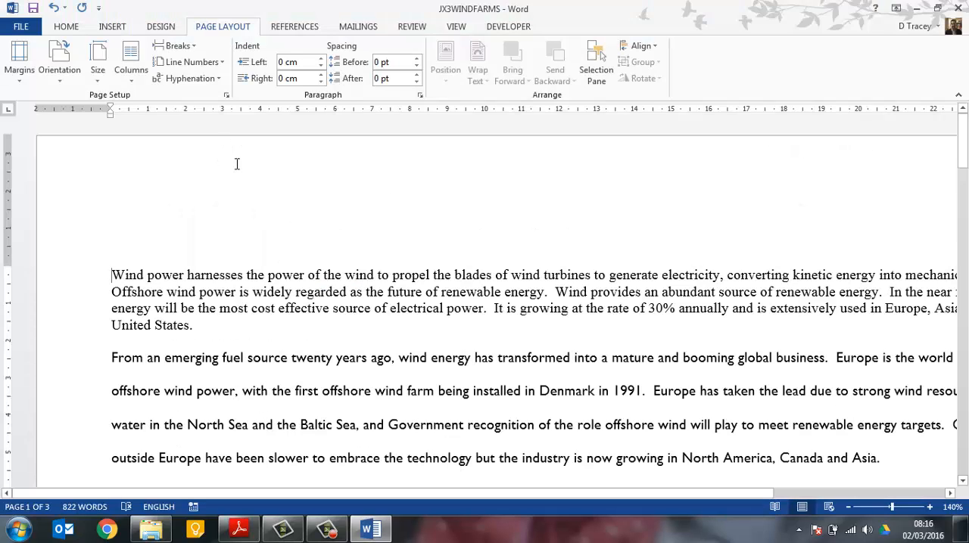
left_click(21, 72)
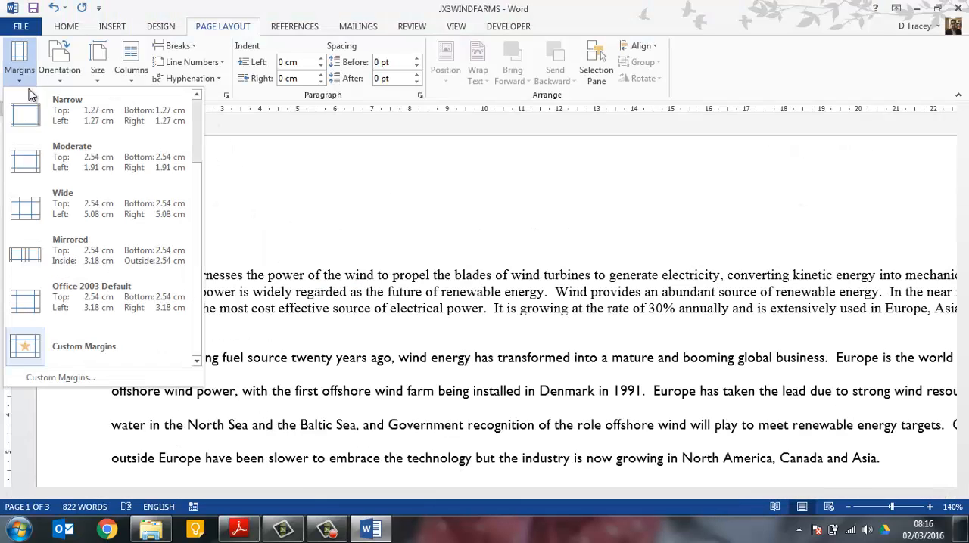
left_click(139, 378)
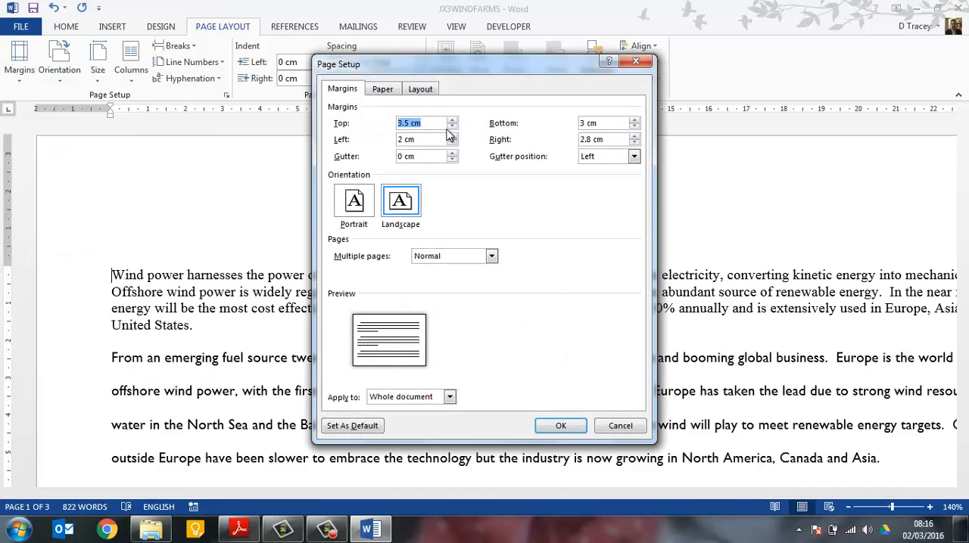
type("2")
key("Tab")
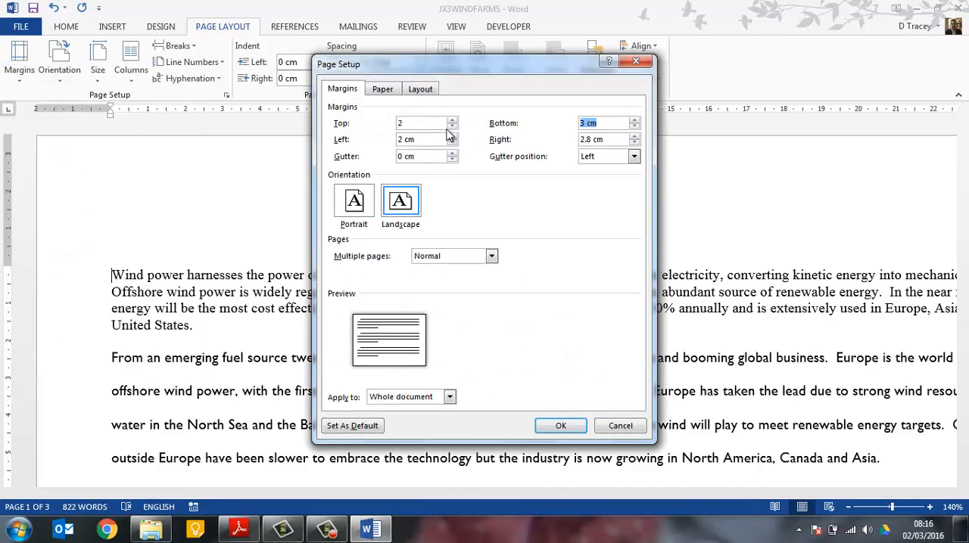
type("2")
key("Tab")
type("2.5")
key("Tab")
type("2")
left_click(567, 425)
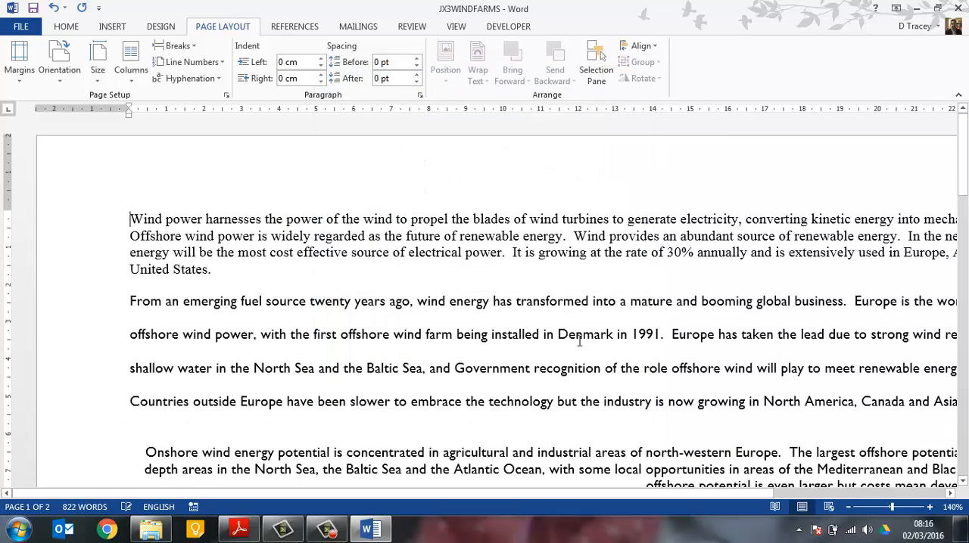
Mark the page size evidence instruction in the exam paper, and review the report's page size, orientation and margin settings in Word
key("alt+Tab")
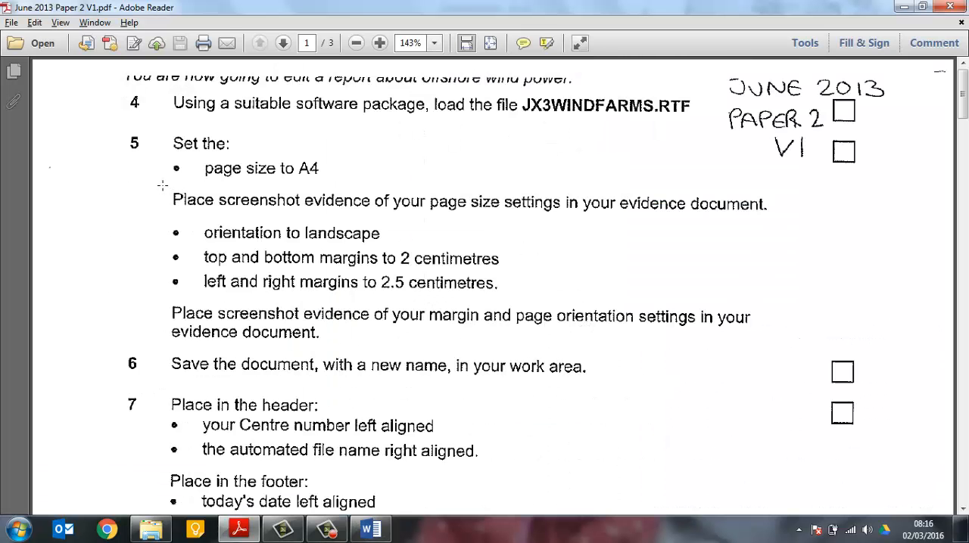
left_click_drag(162, 185, 764, 223)
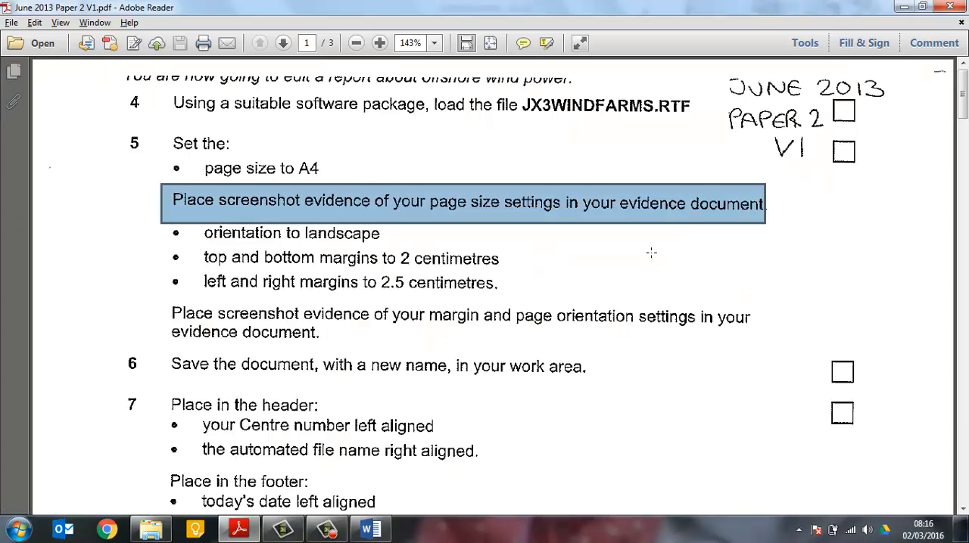
left_click(369, 531)
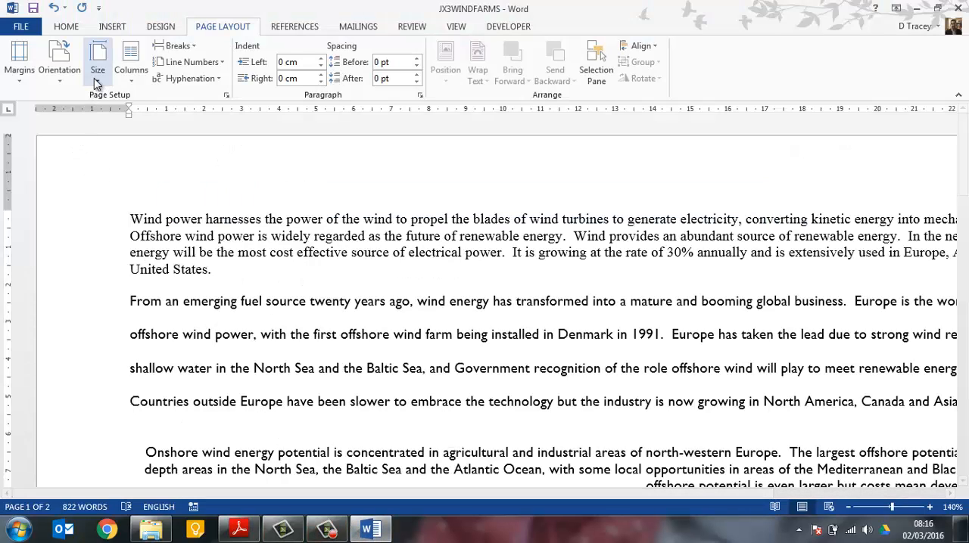
left_click(97, 83)
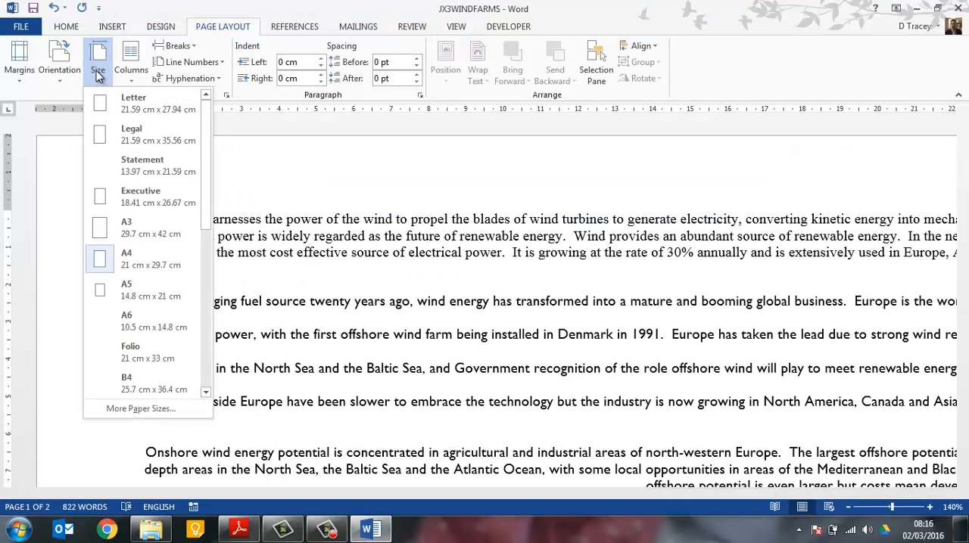
left_click(101, 76)
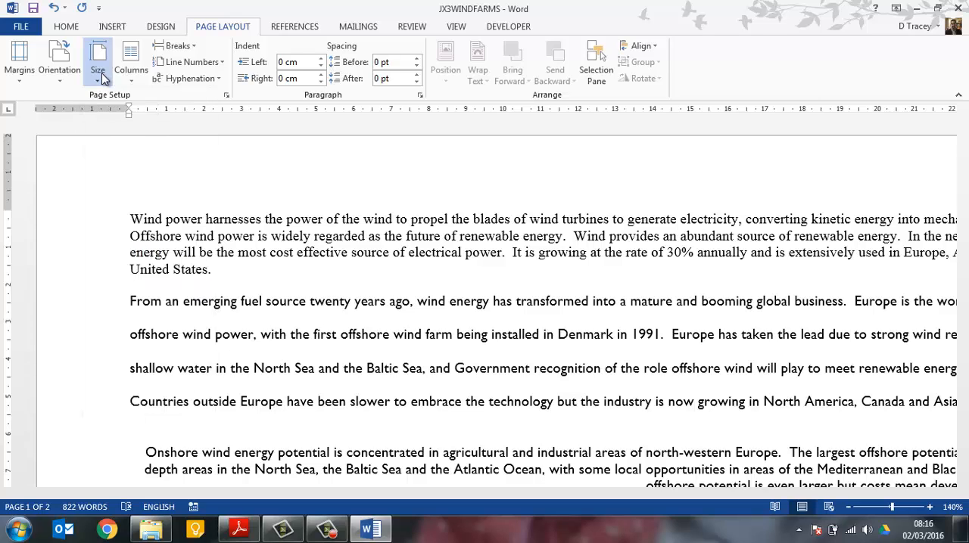
left_click(59, 64)
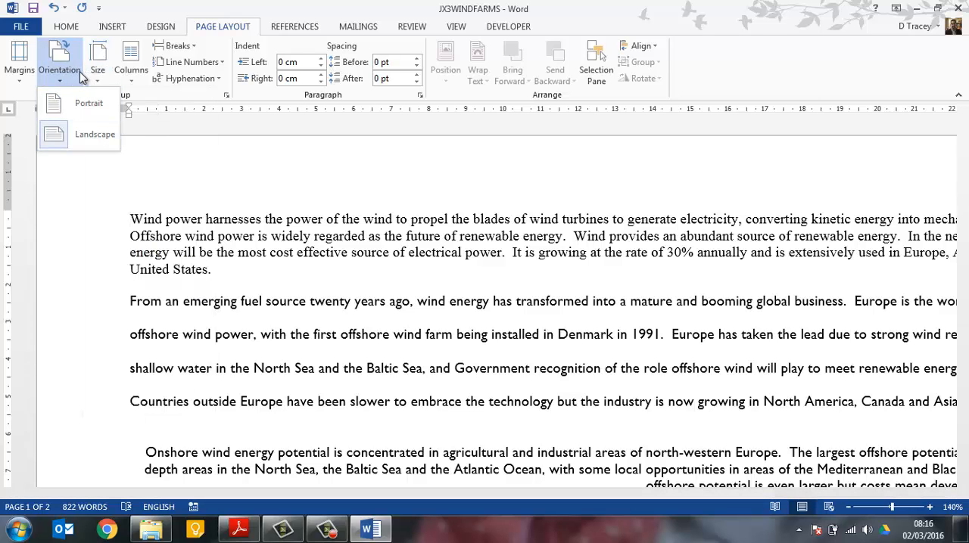
left_click(79, 82)
left_click(19, 61)
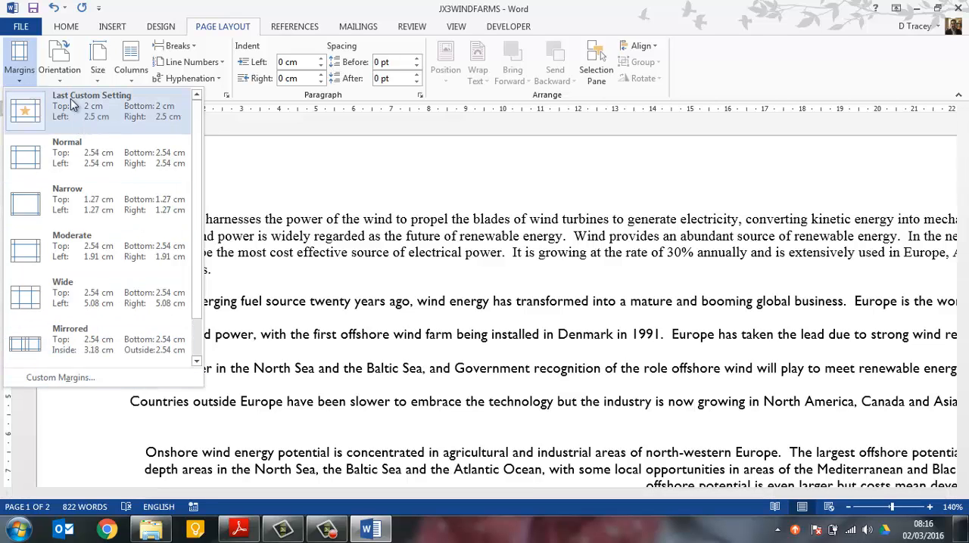
left_click(65, 382)
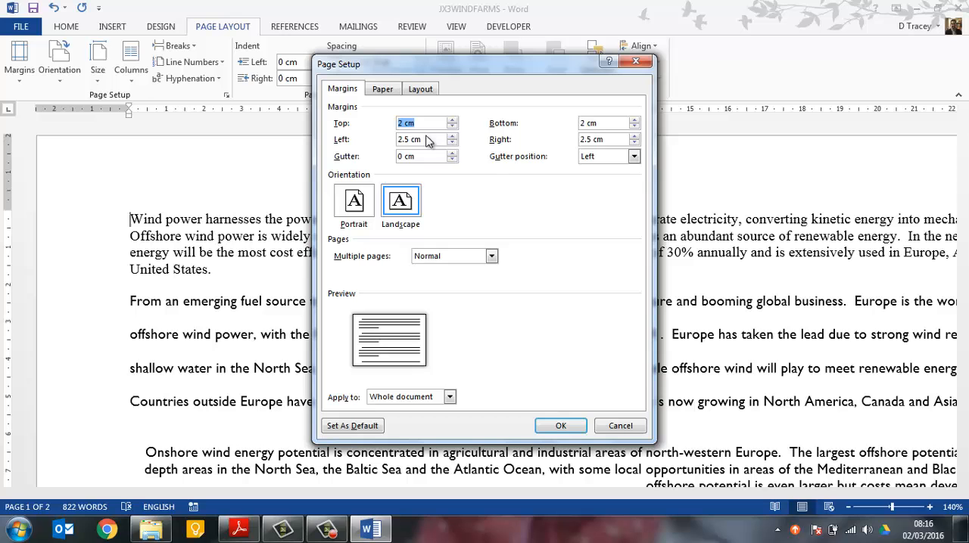
left_click(613, 428)
Read task 6 in the exam paper and save the Word report under the new name JX3WINDFARMS2 in the Documents library
key("alt+Tab")
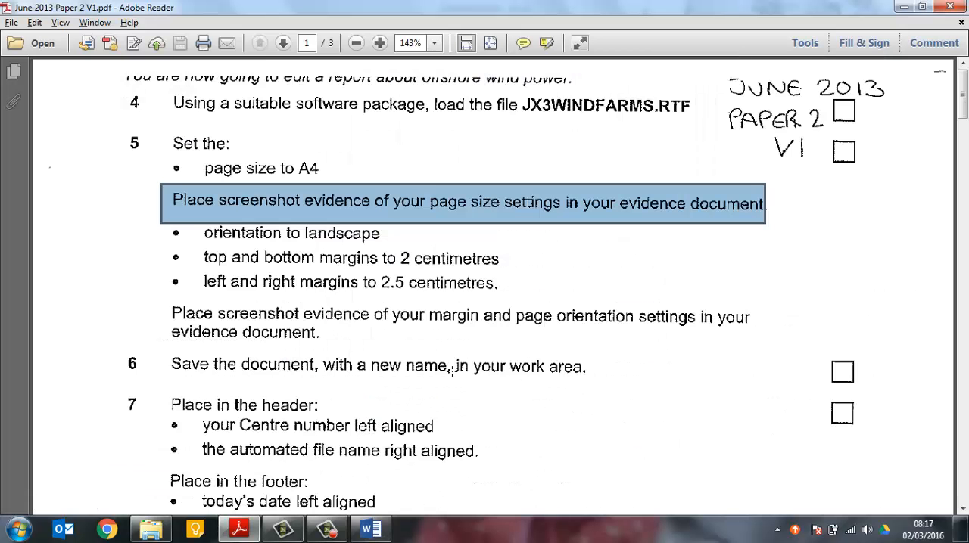
scroll(445, 368, "down", 1)
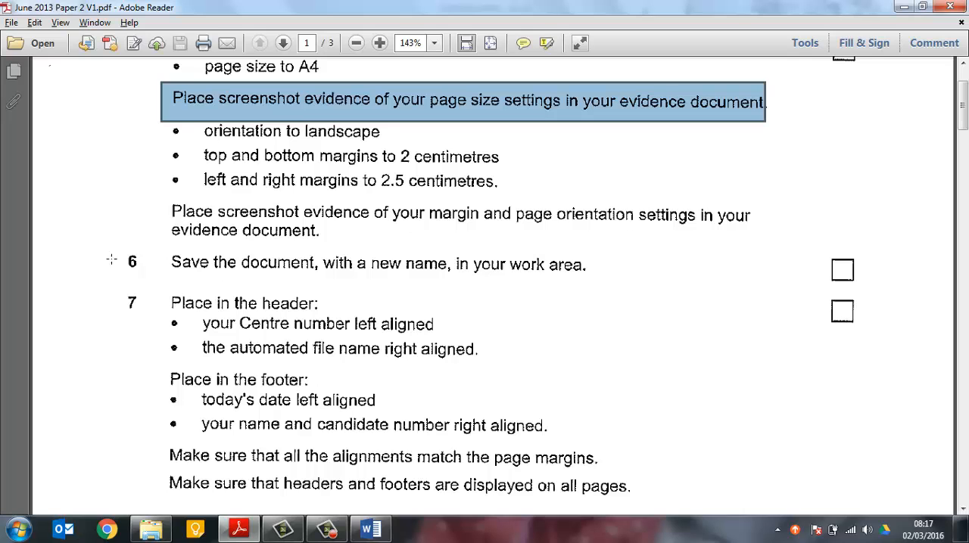
key("alt+Tab")
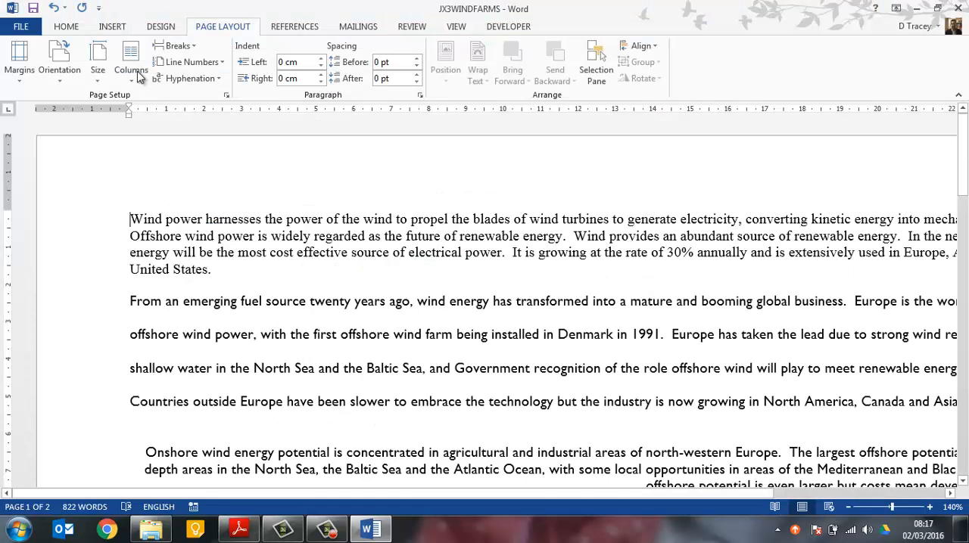
left_click(22, 29)
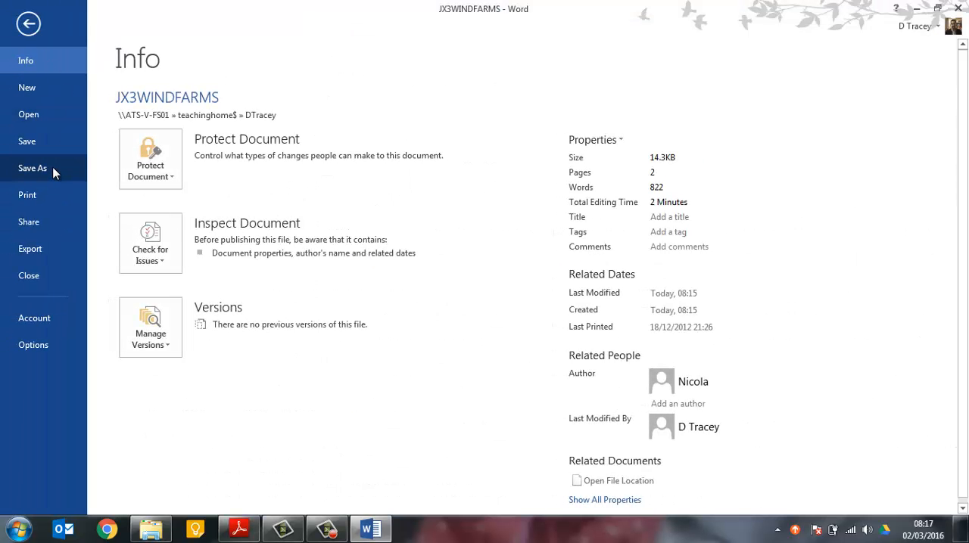
left_click(34, 168)
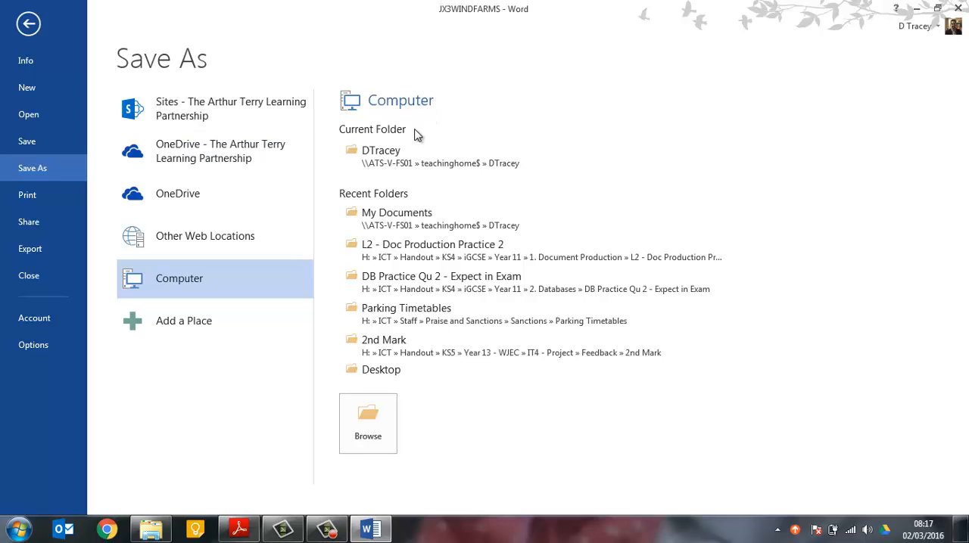
left_click(417, 154)
left_click(197, 243)
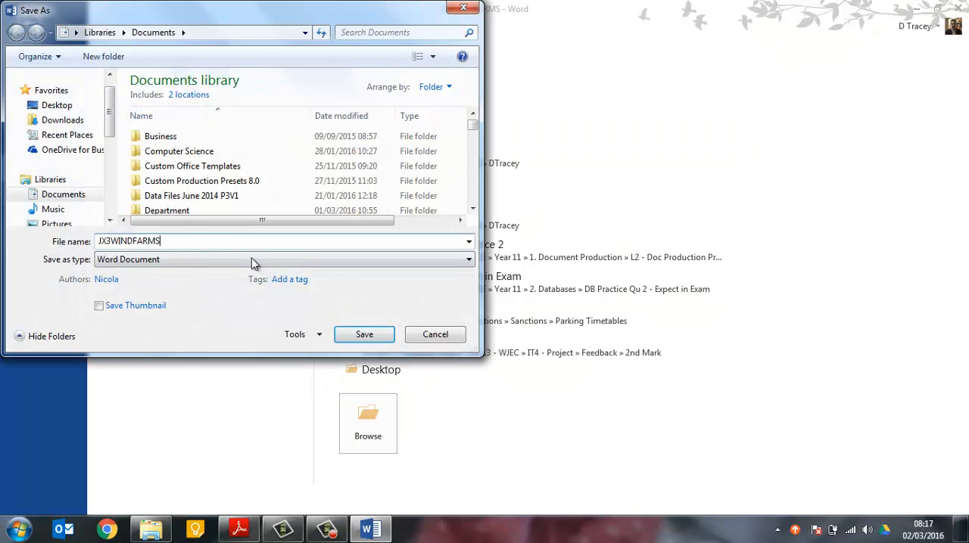
left_click(371, 339)
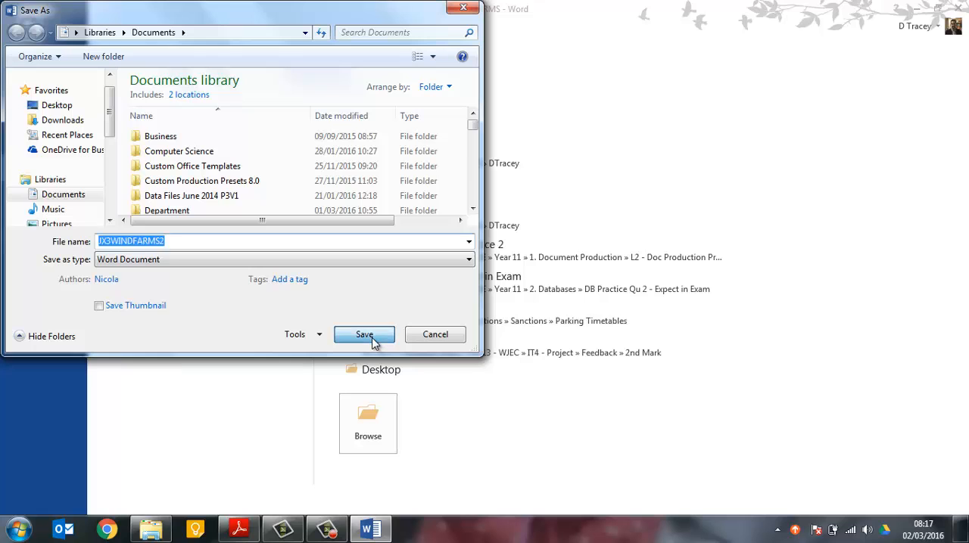
left_click(370, 339)
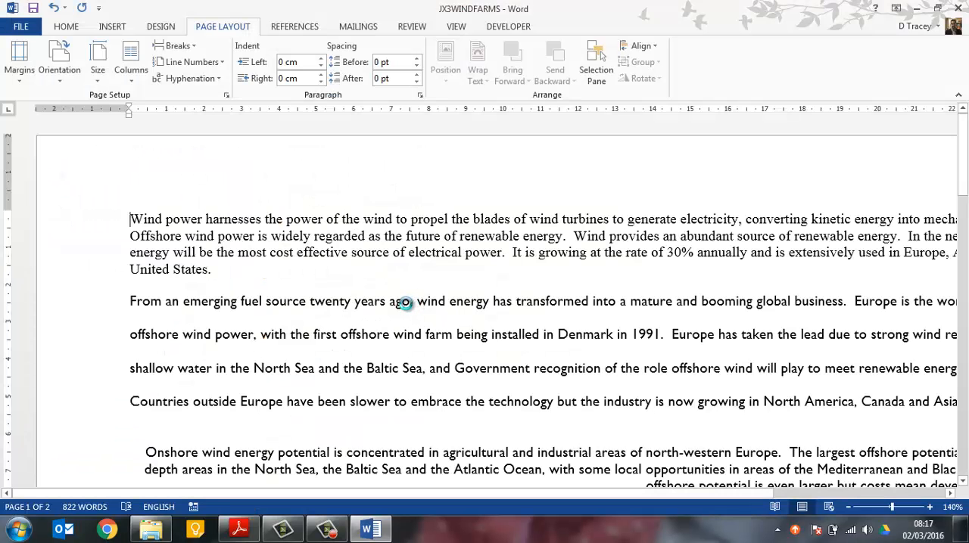
Read the header instructions of task 7 in the exam paper in Adobe Reader, and insert a Blank (Three Columns) header in the Word report
key("alt+Tab")
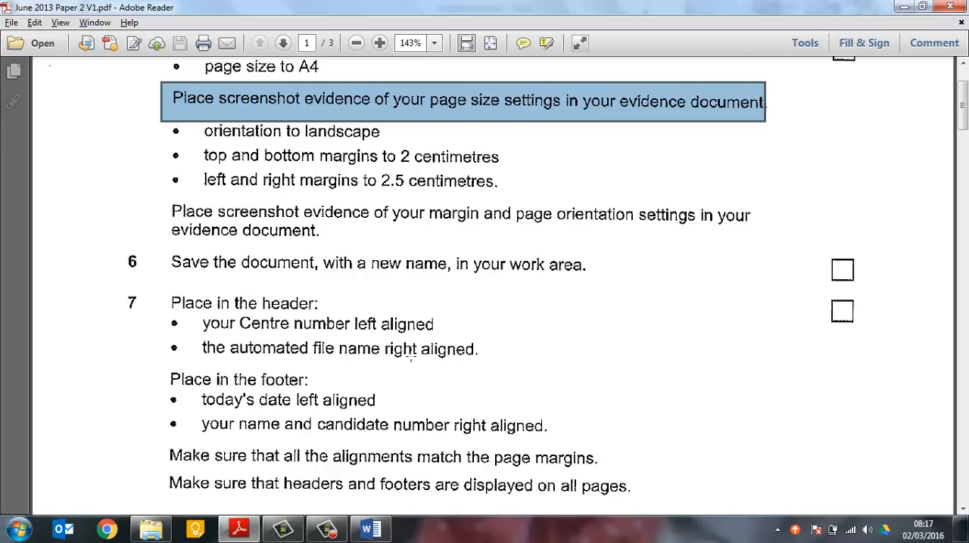
key("alt+Tab")
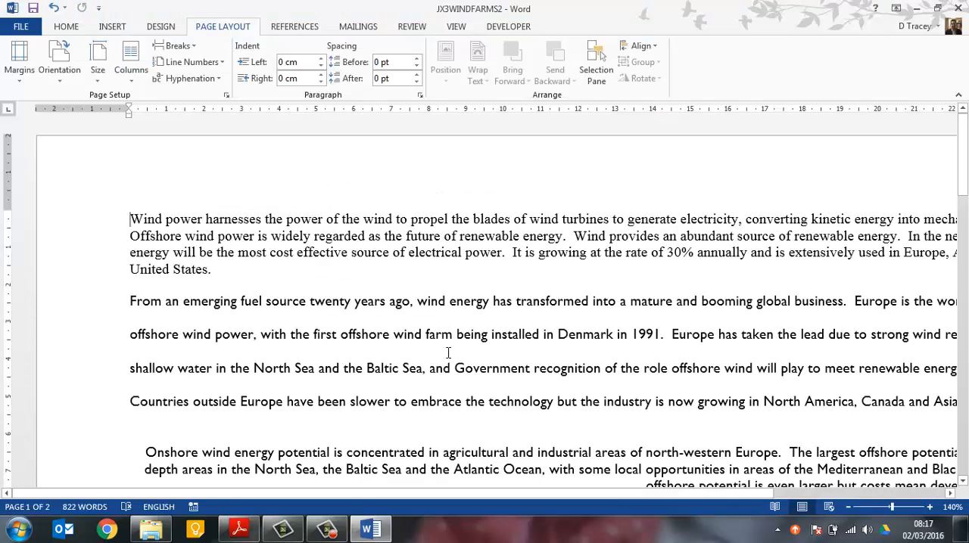
left_click(114, 28)
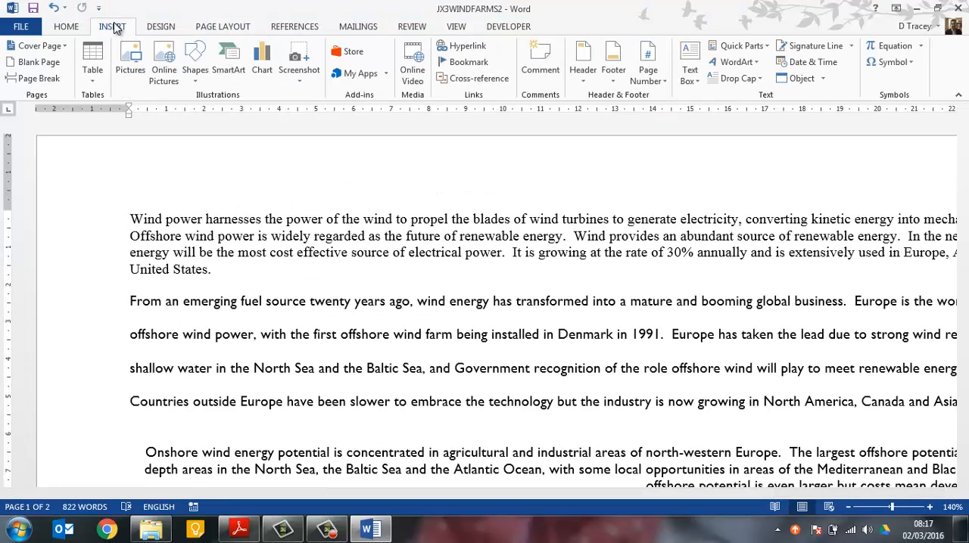
left_click(577, 73)
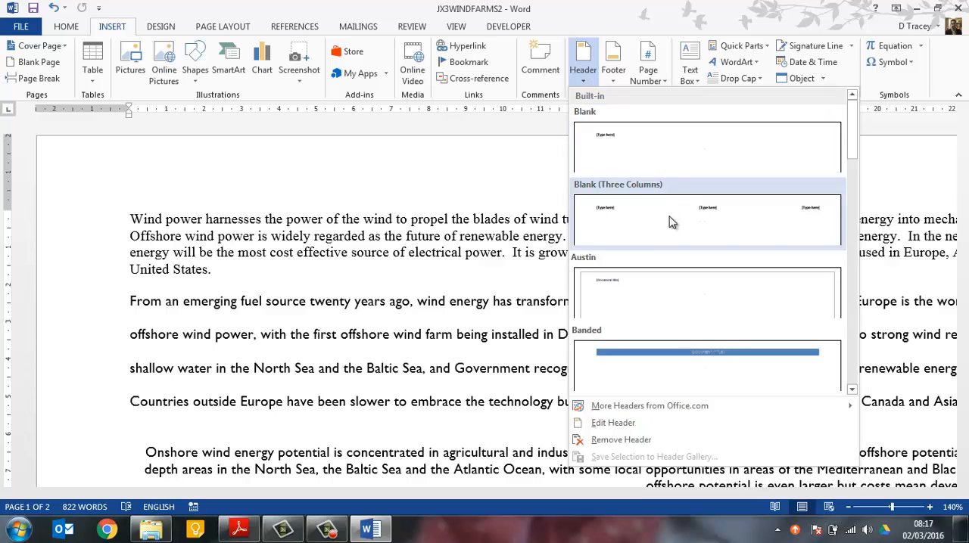
left_click(670, 223)
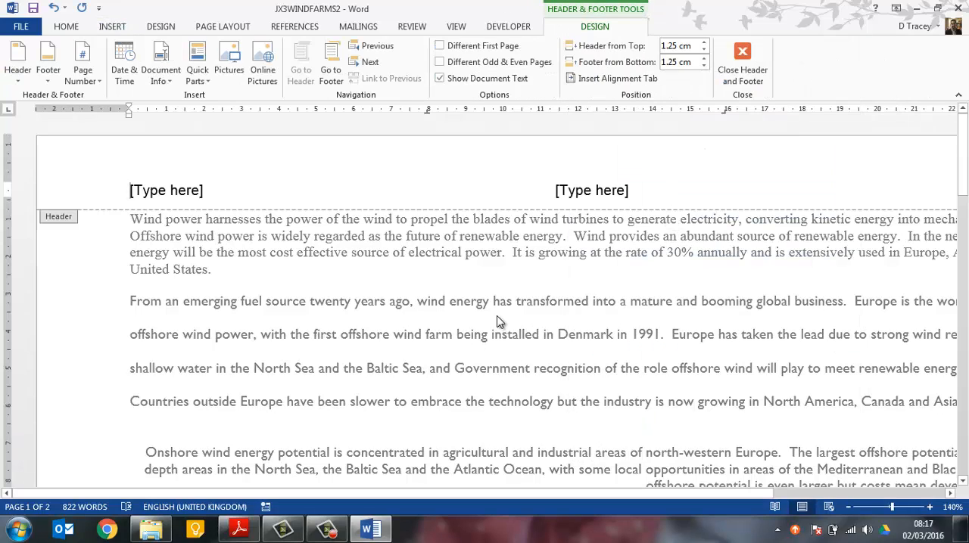
scroll(498, 322, "down", 4, "ctrl")
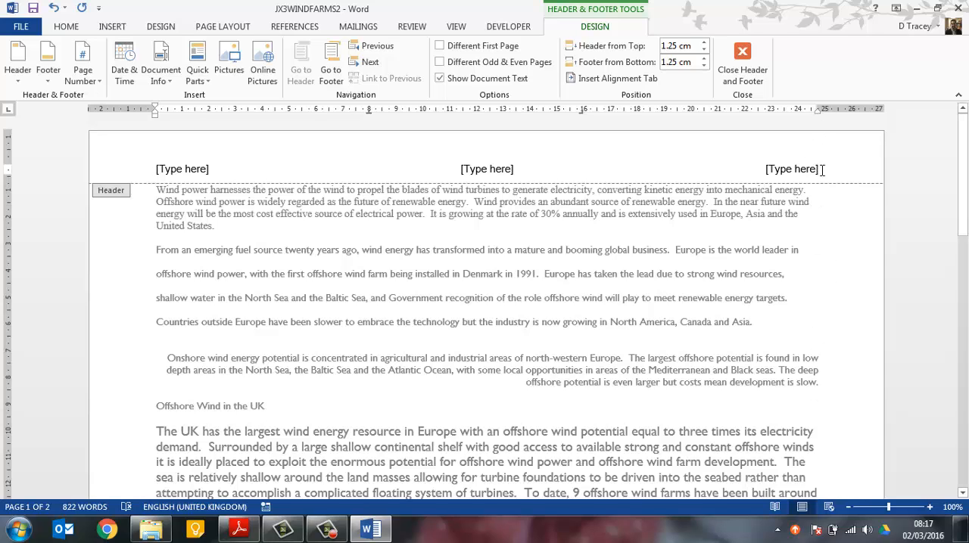
Recheck the exam paper's header details and enter the centre number in the report header's left-aligned placeholder
left_click(189, 169)
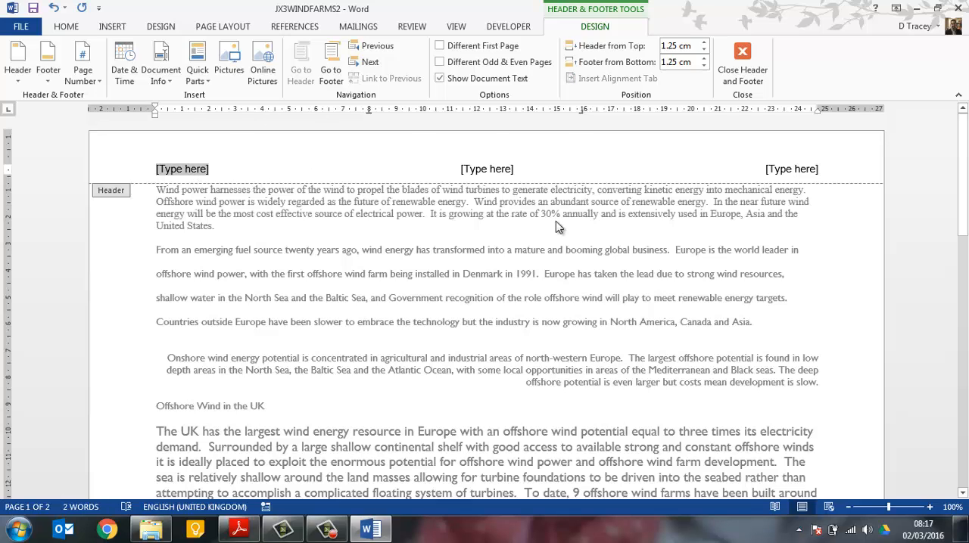
key("alt+Tab")
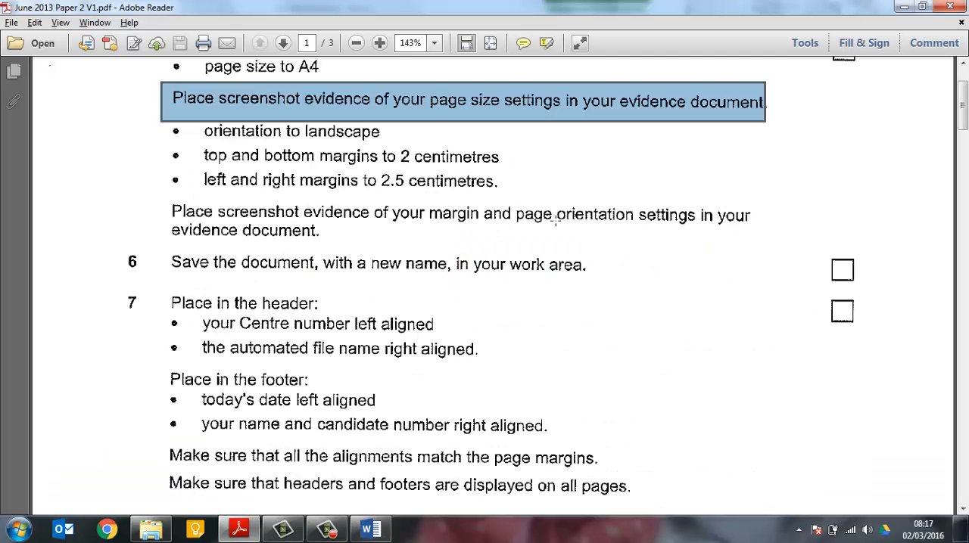
key("alt+Tab")
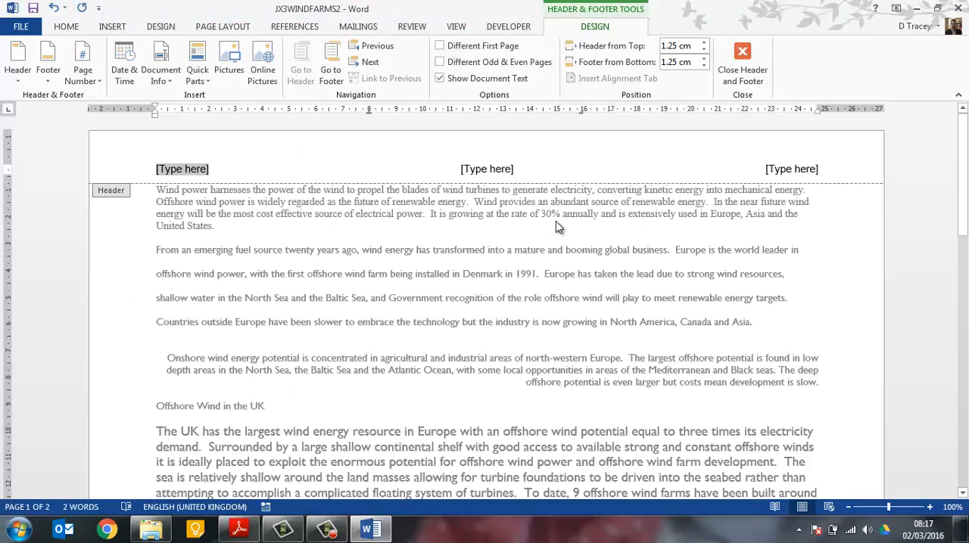
type("20295")
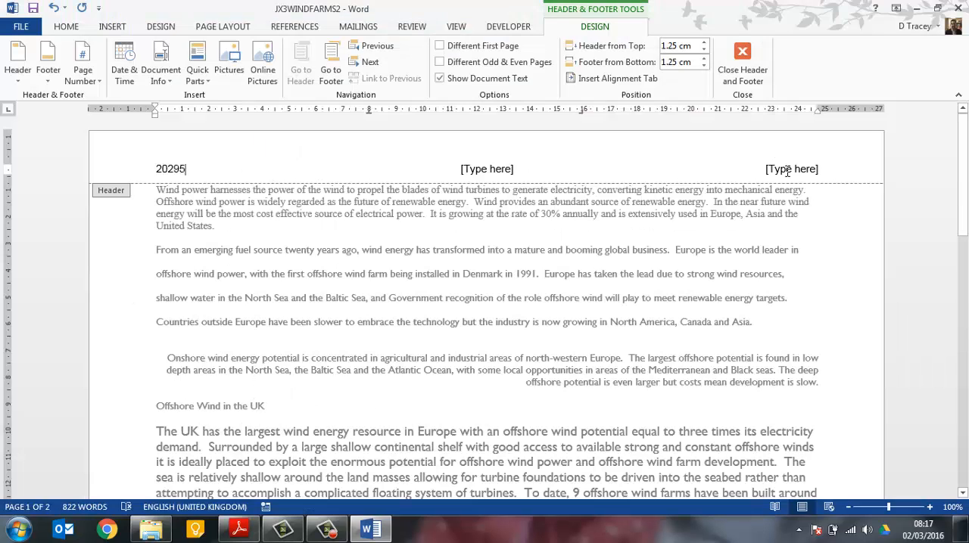
Insert the automated file name in the header's right-aligned placeholder, as task 7 asks, and delete the unused centre placeholder
left_click(789, 169)
key("alt+Tab")
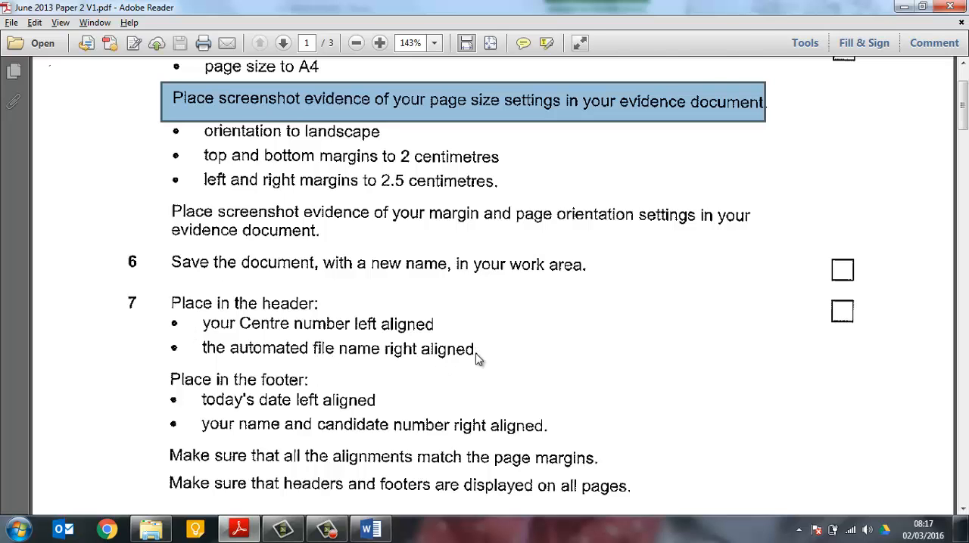
key("alt+Tab")
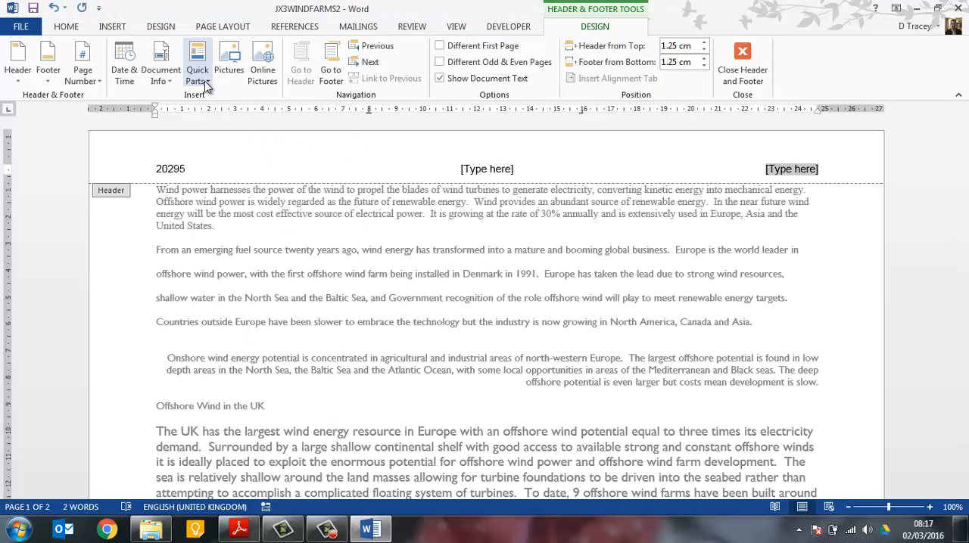
left_click(200, 80)
left_click(170, 79)
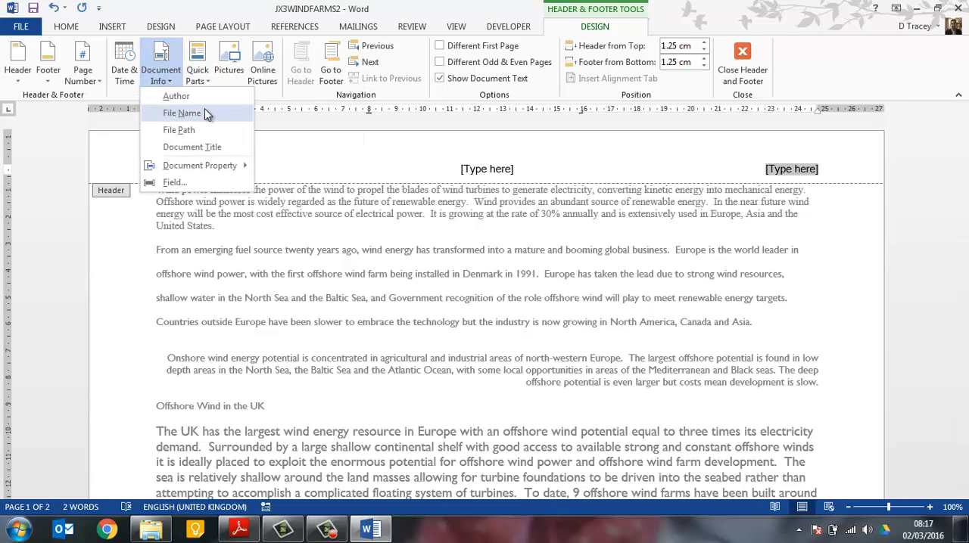
left_click(198, 113)
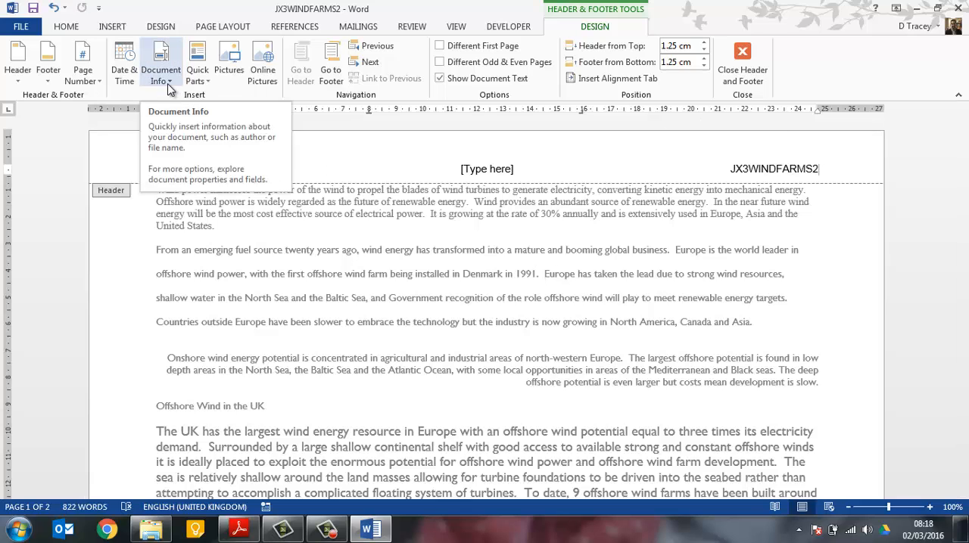
left_click(170, 89)
left_click(177, 96)
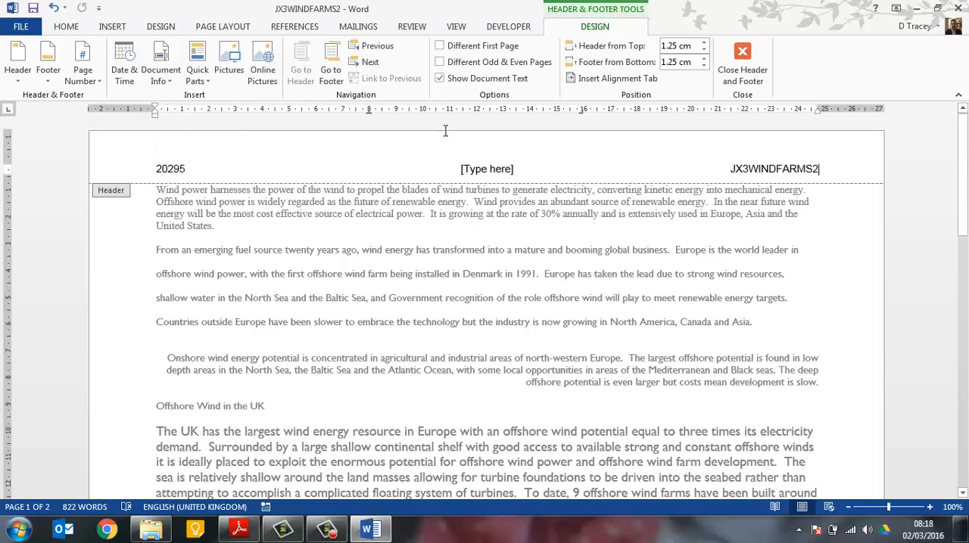
left_click(486, 169)
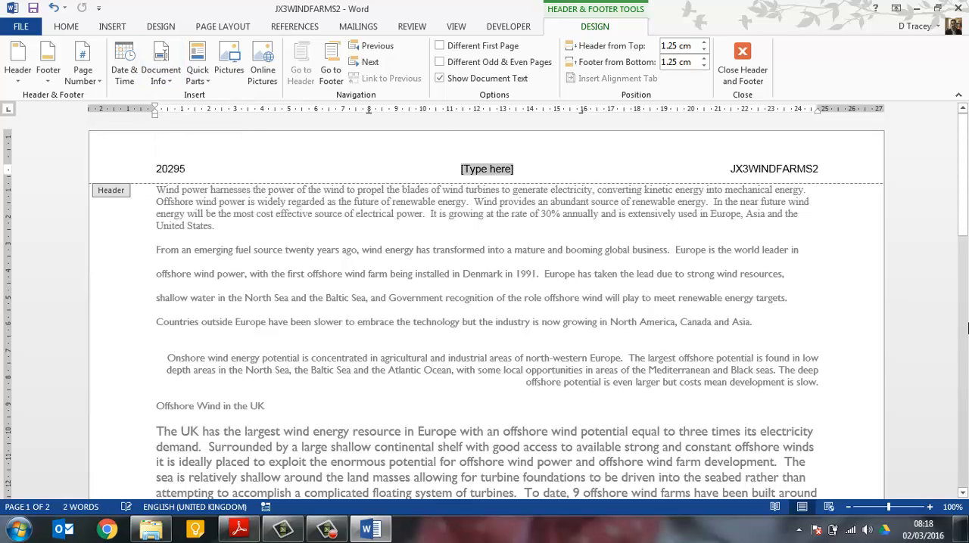
key("Delete")
Check the footer instructions of task 7 in the exam paper and insert a Blank (Three Columns) footer in the Word report
scroll(595, 374, "down", 5)
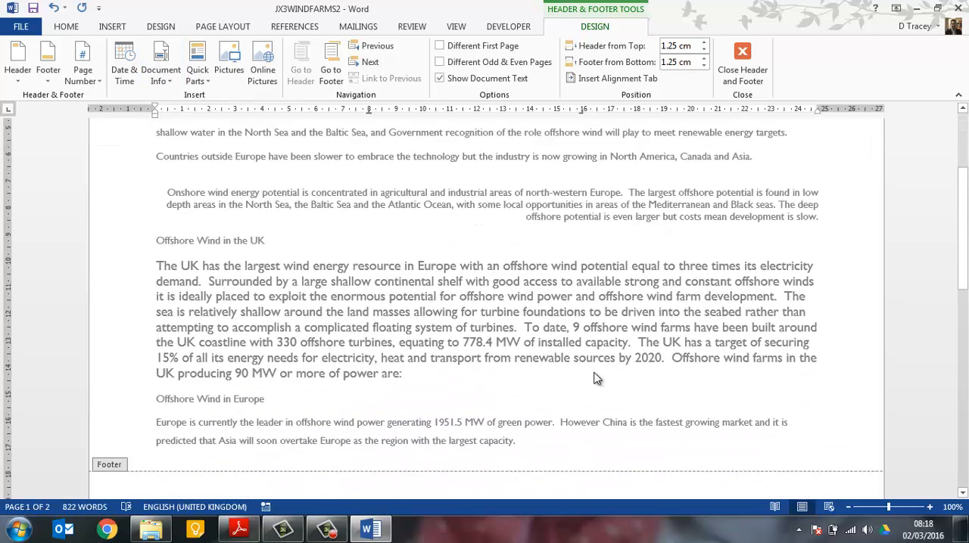
key("alt+Tab")
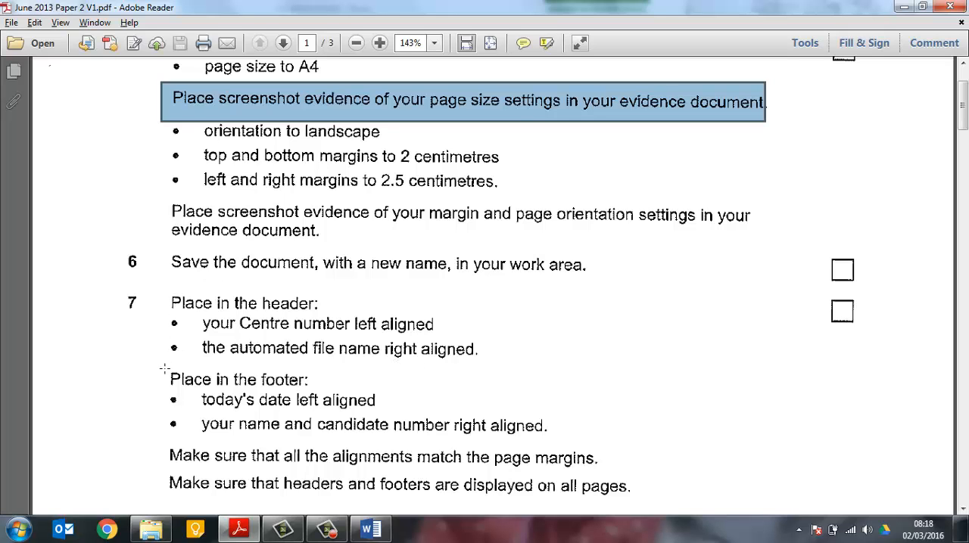
key("alt+Tab")
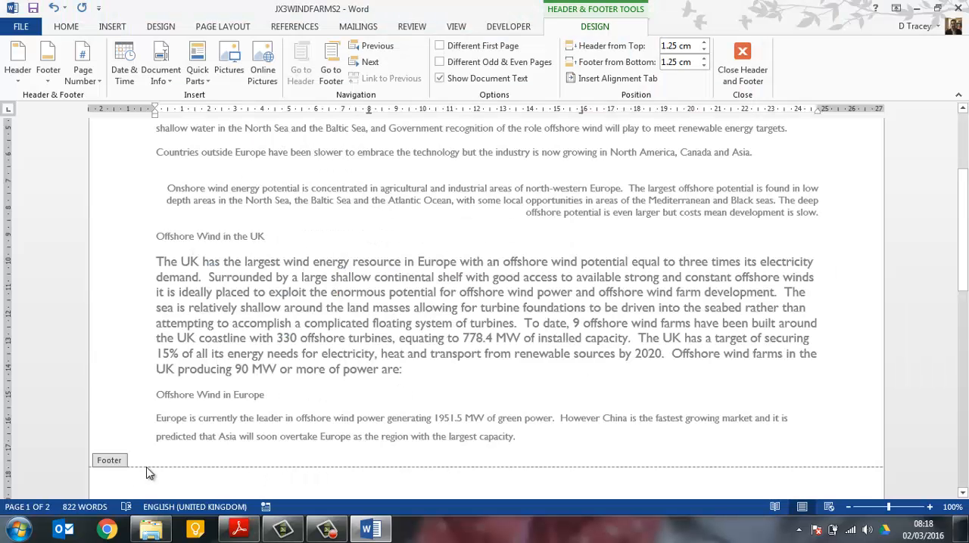
scroll(165, 440, "down", 1)
scroll(165, 440, "down", 1)
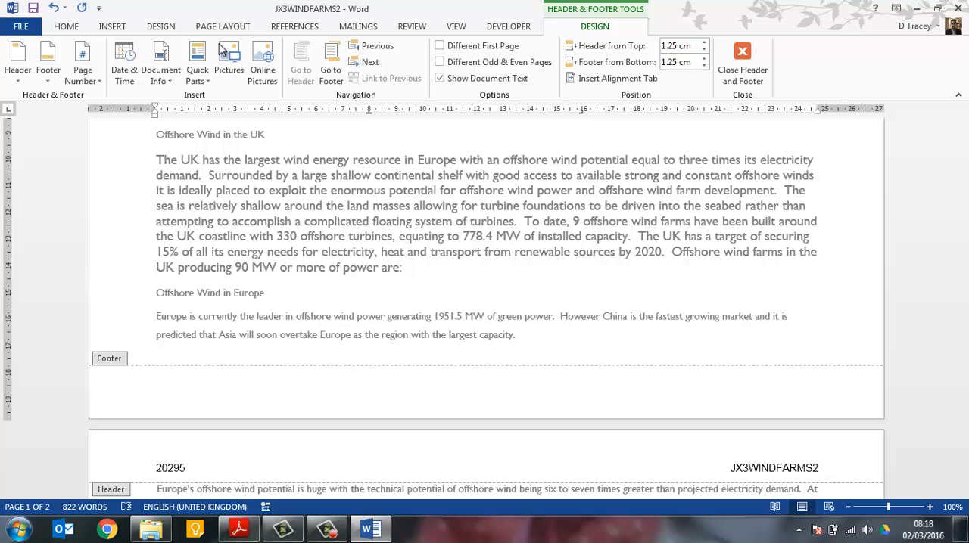
left_click(119, 27)
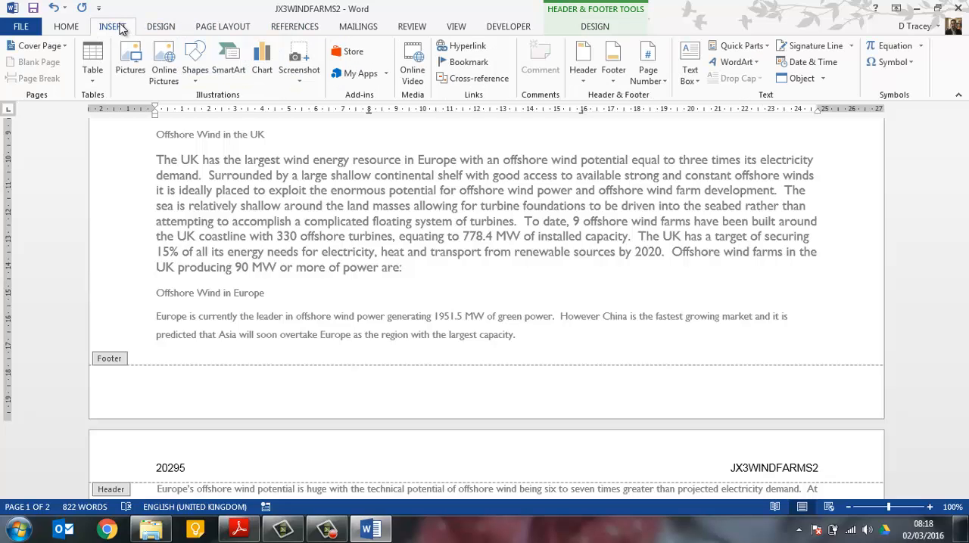
left_click(613, 75)
left_click(596, 201)
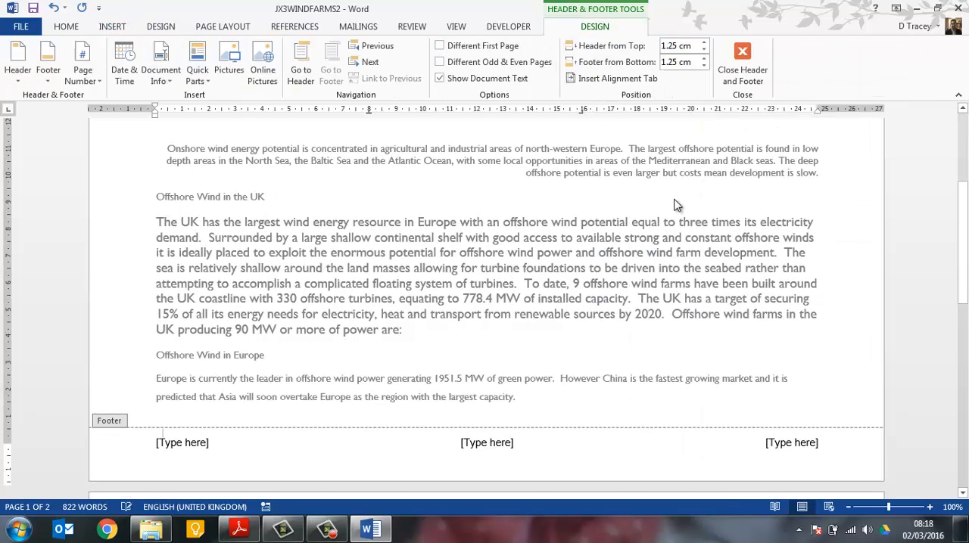
Insert today's date in the footer's left-aligned placeholder in the 02/03/2016 format, set to update automatically
left_click(189, 449)
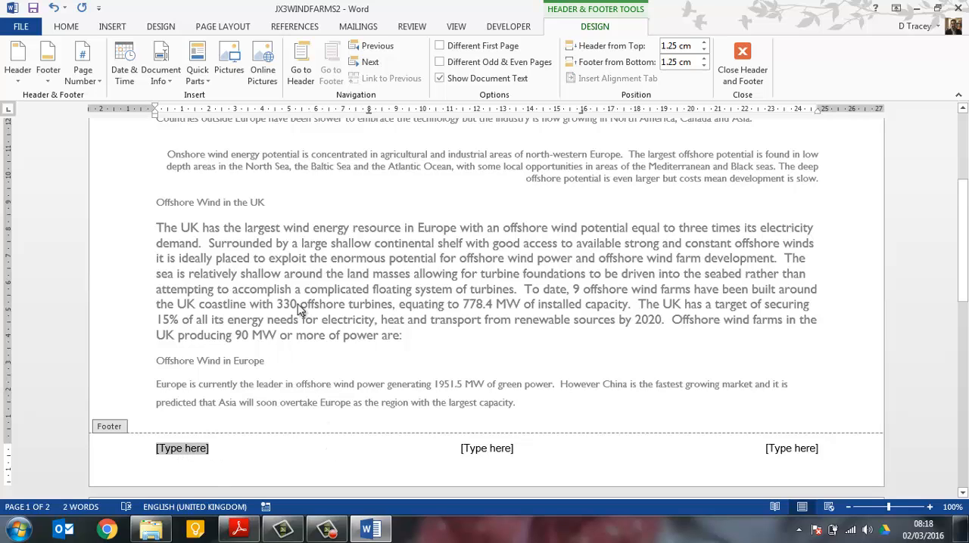
left_click(127, 72)
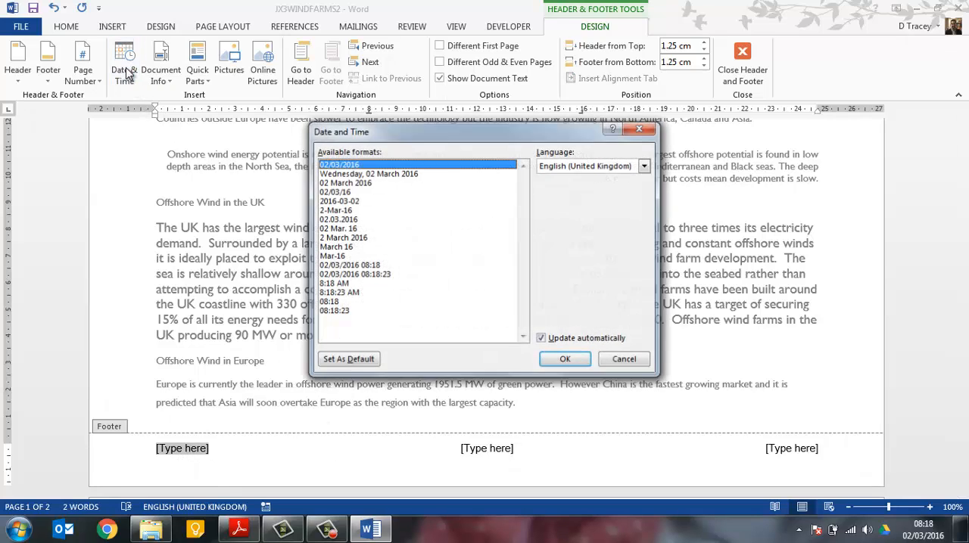
left_click(556, 360)
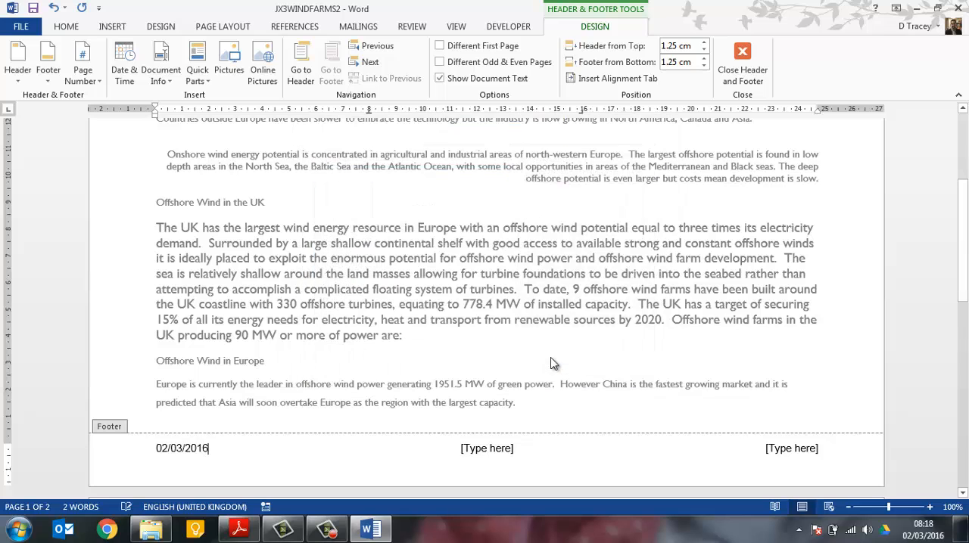
Check the exam paper's right-aligned footer item and enter the candidate's name and candidate number in the footer's right-aligned placeholder
key("alt+Tab")
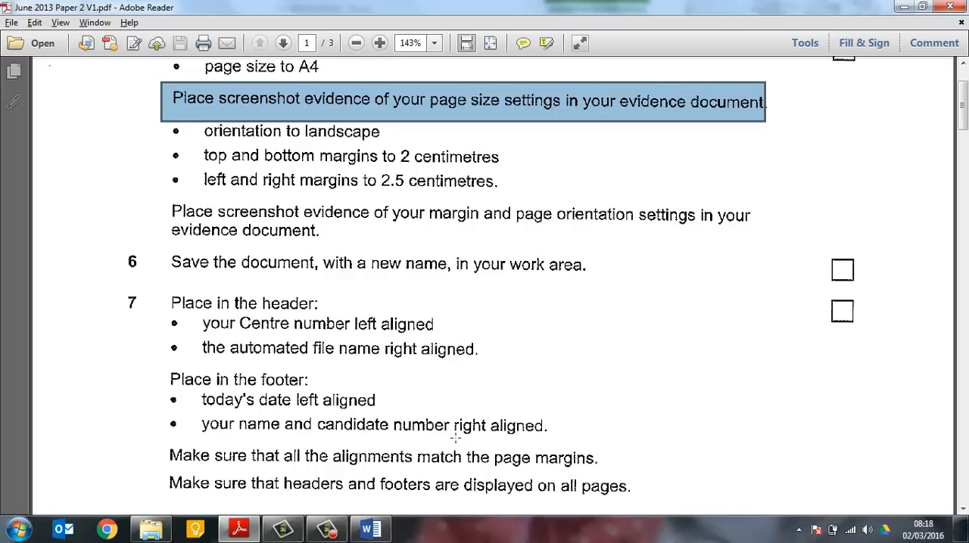
key("alt+Tab")
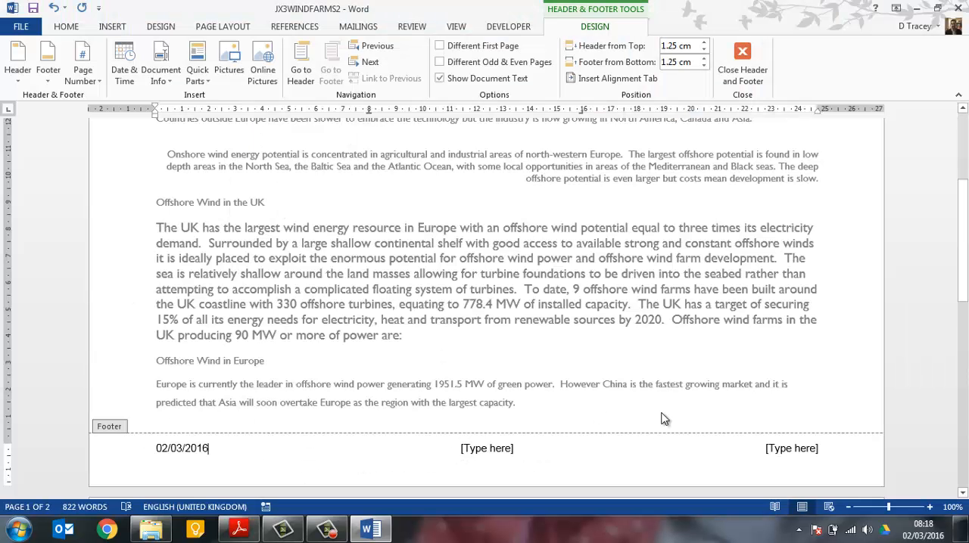
left_click(789, 452)
type("M")
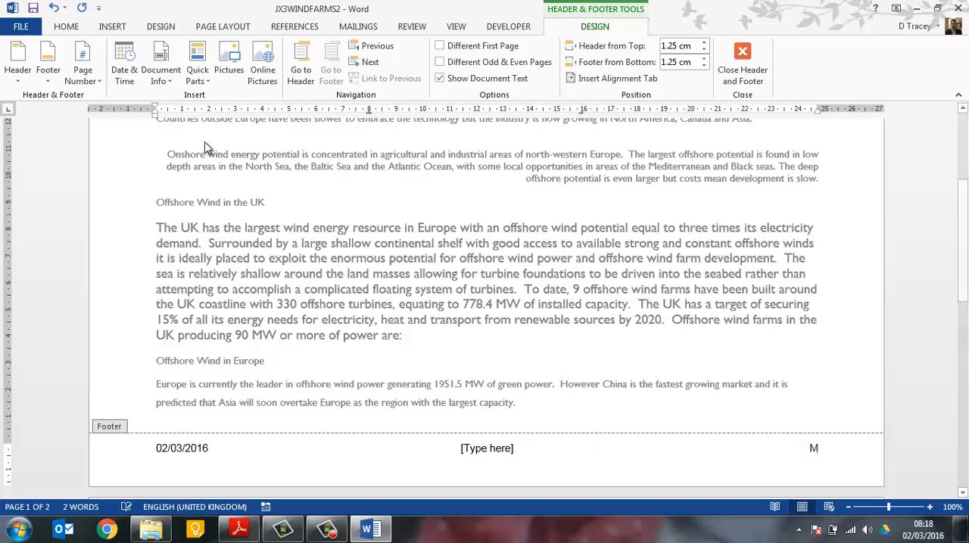
type("r Tracey")
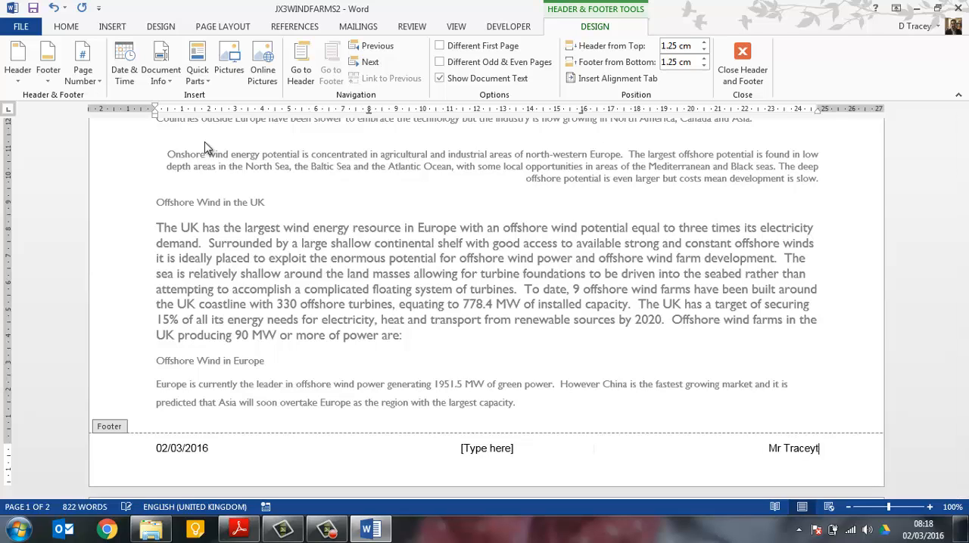
type(" 12345")
Replace the footer's centre placeholder with a Plain Number page number at the current position, and check the footers on both pages
left_click(491, 453)
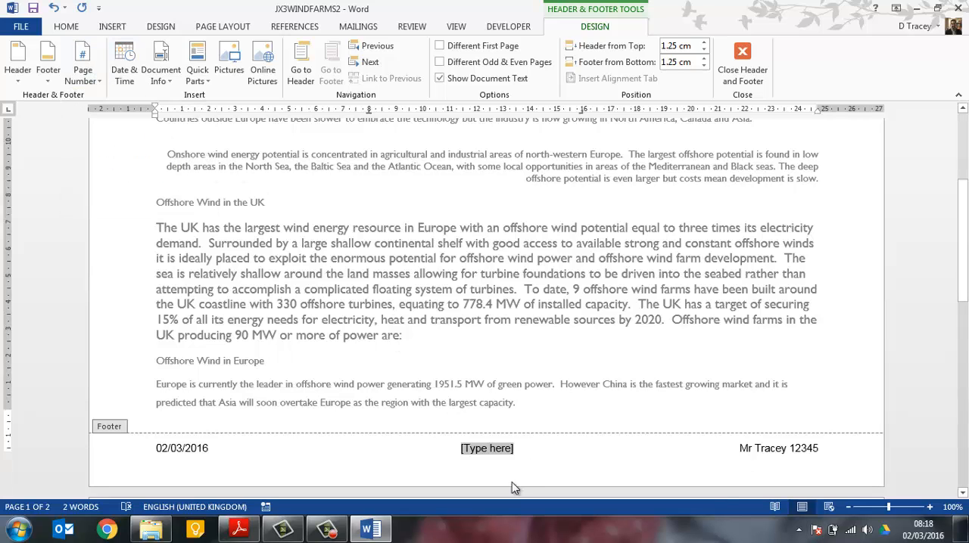
scroll(511, 482, "down", 1)
scroll(485, 435, "up", 1)
left_click(90, 74)
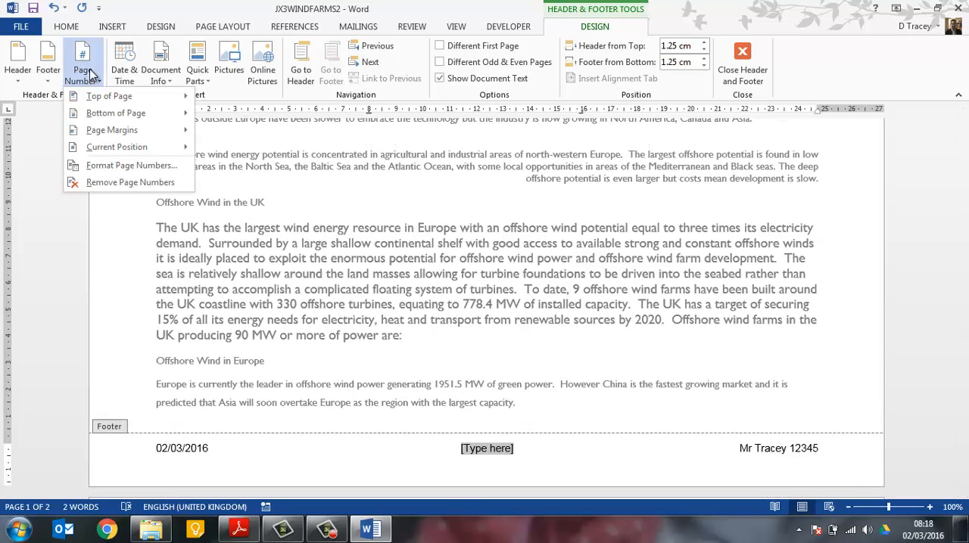
mouse_move(115, 149)
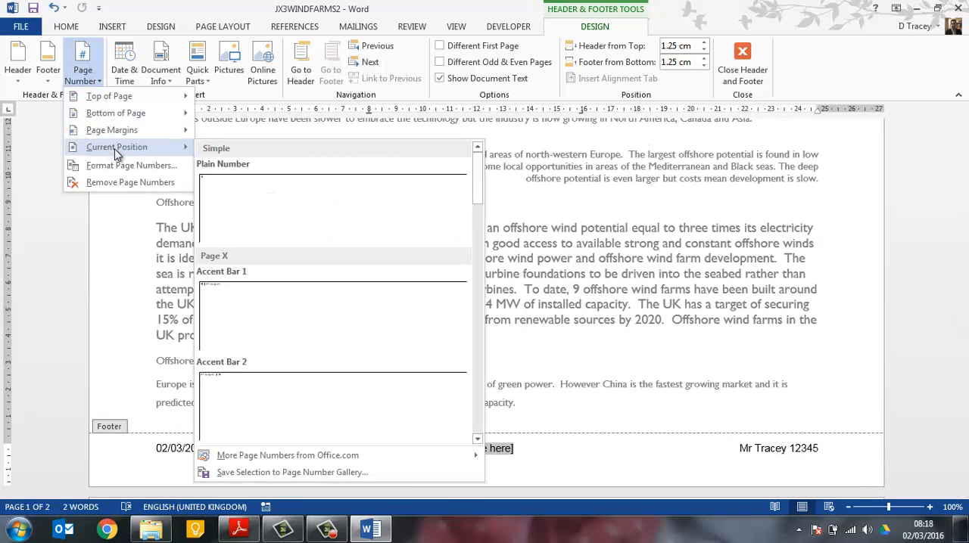
left_click(264, 203)
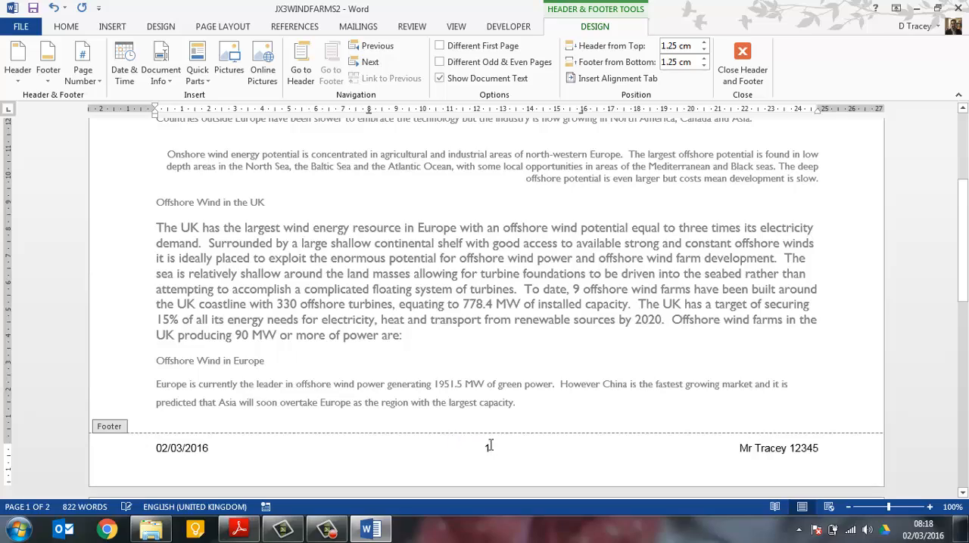
scroll(488, 448, "down", 15)
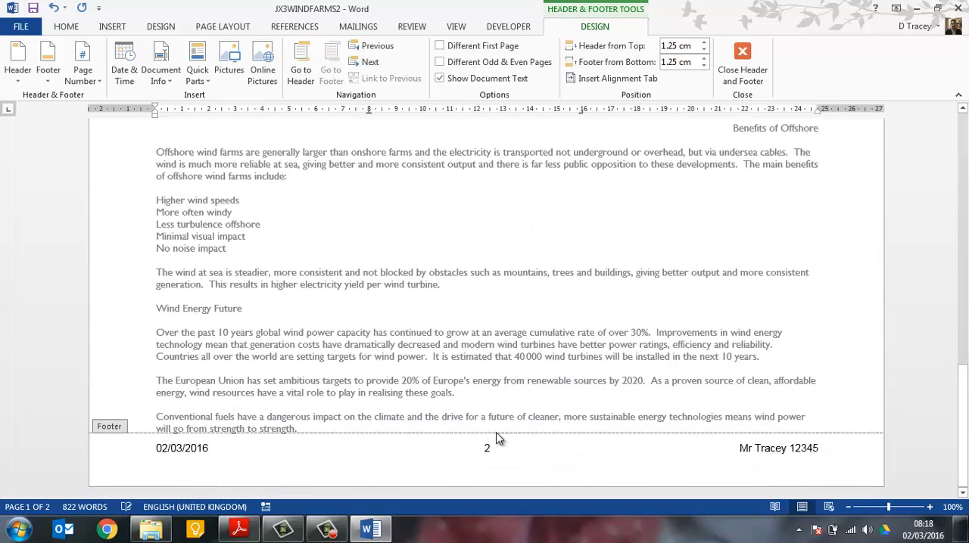
scroll(497, 450, "up", 14)
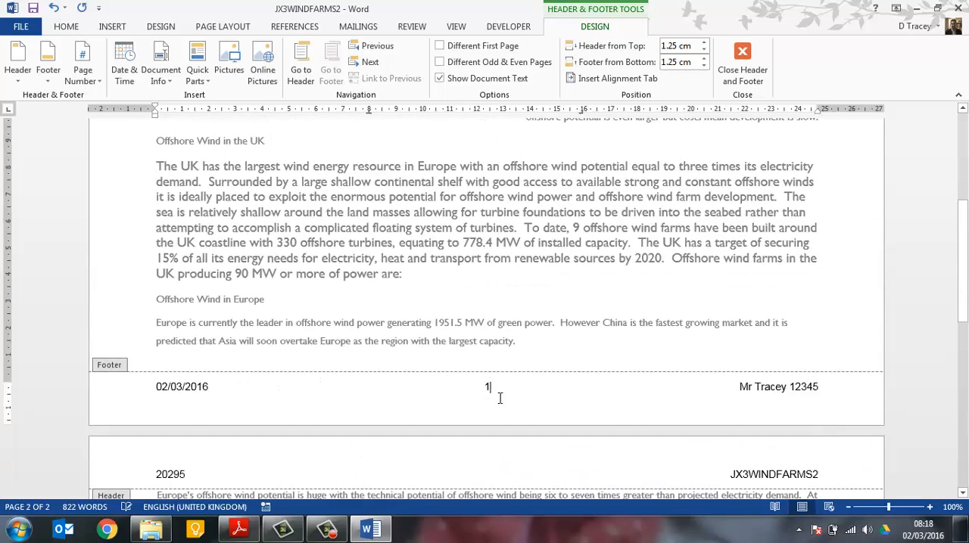
Delete the page number from the centre of the footer and return to editing the report's body
key("BackSpace")
key("BackSpace")
scroll(511, 248, "up", 2)
scroll(511, 252, "up", 4)
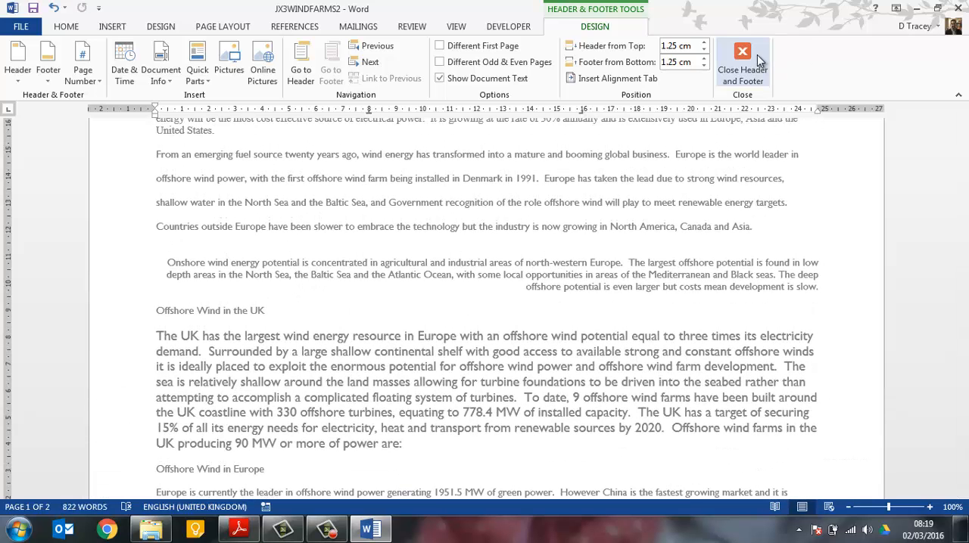
double_click(656, 227)
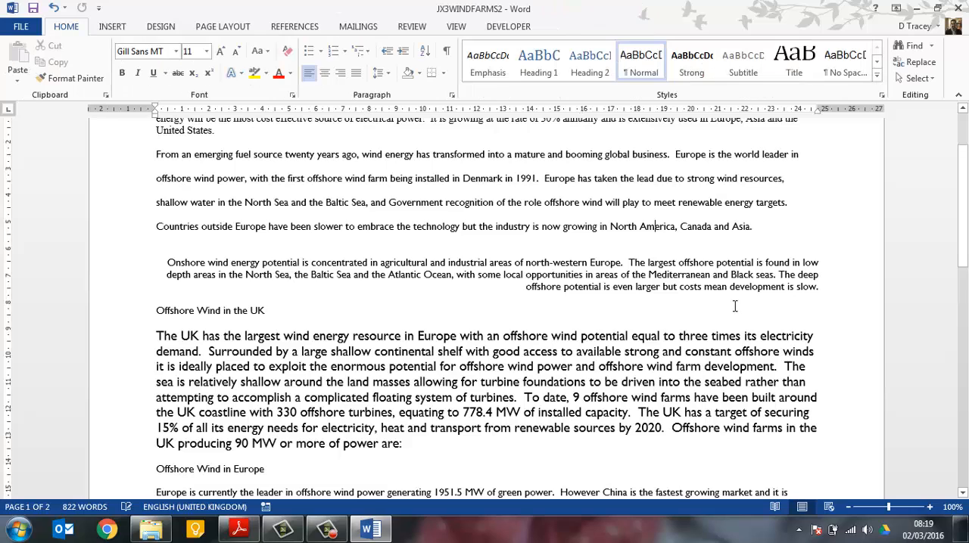
Switch to the exam paper in Adobe Reader and examine the end of task 7 and the title instructions of task 8
key("alt+Tab")
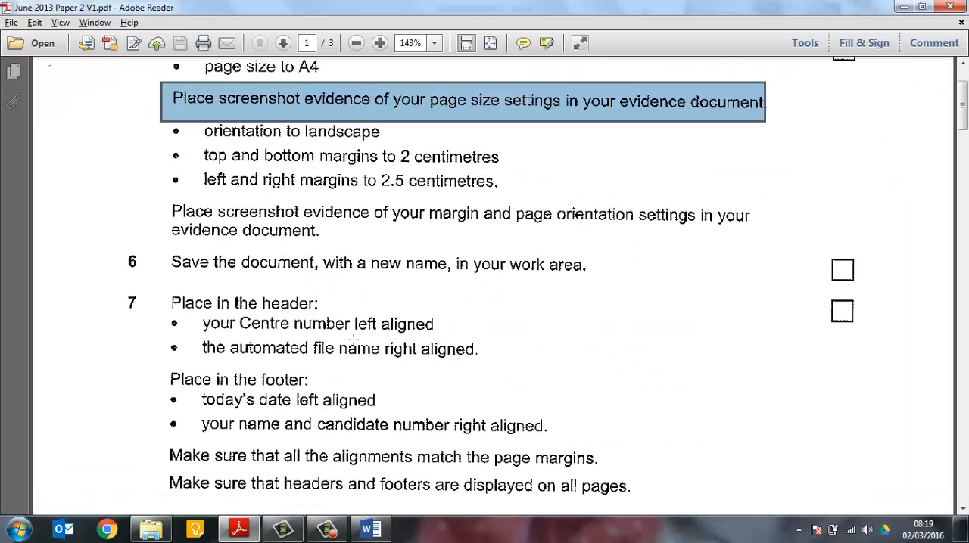
scroll(346, 331, "down", 5)
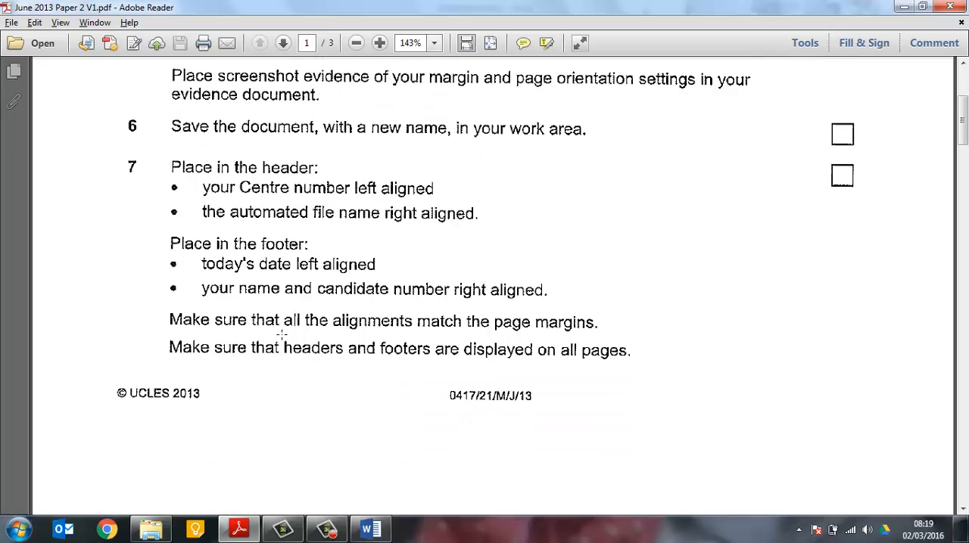
scroll(469, 342, "down", 8)
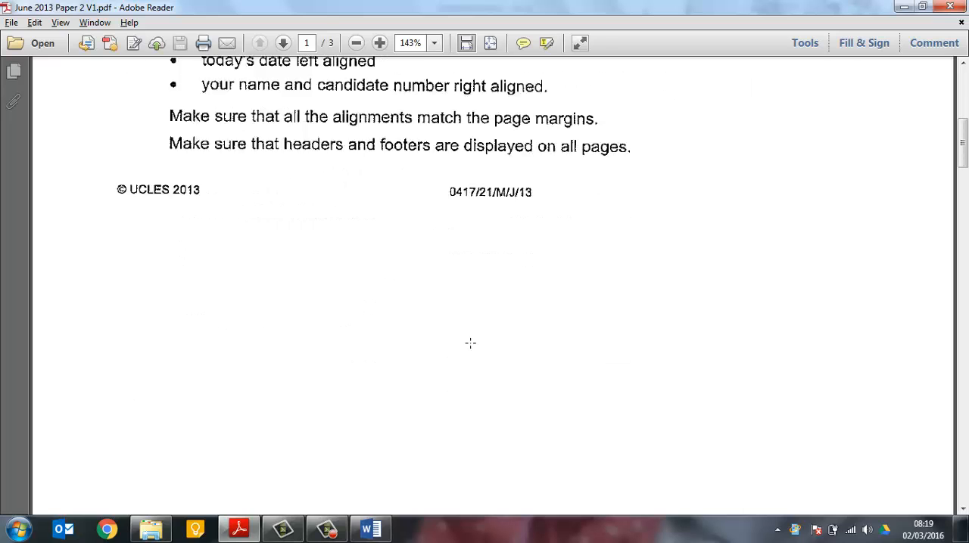
scroll(470, 343, "up", 2)
scroll(470, 343, "down", 20)
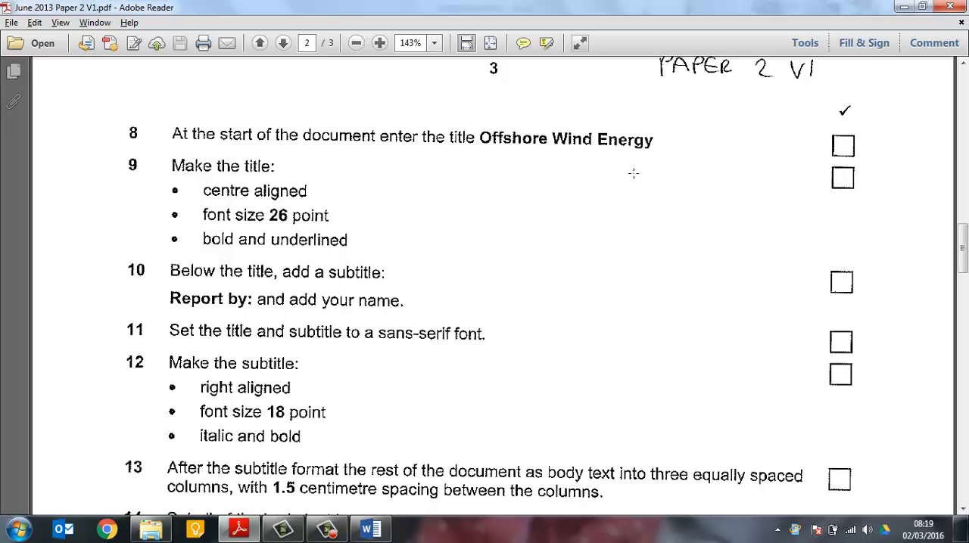
left_click_drag(479, 130, 489, 139)
left_click_drag(547, 135, 610, 149)
left_click(643, 201)
scroll(352, 322, "up", 1)
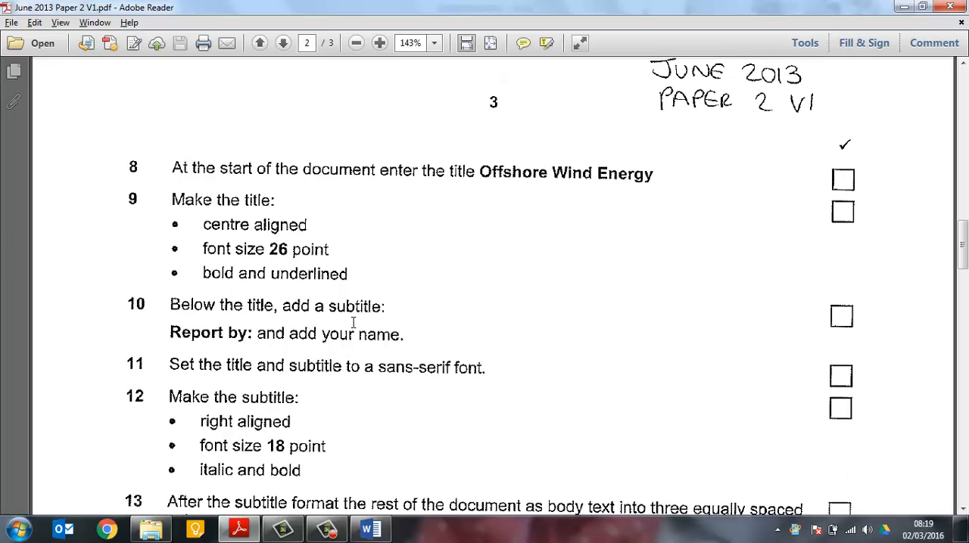
Switch back to Word and enter the title Offshore Wind Energy on a new line above the first paragraph
key("alt+Tab")
left_click(157, 190)
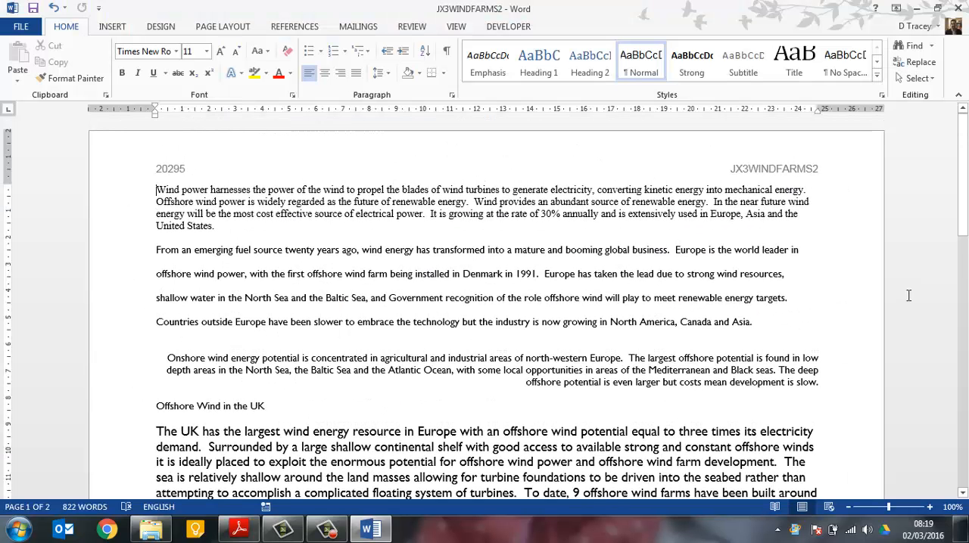
key("Return")
key("Up")
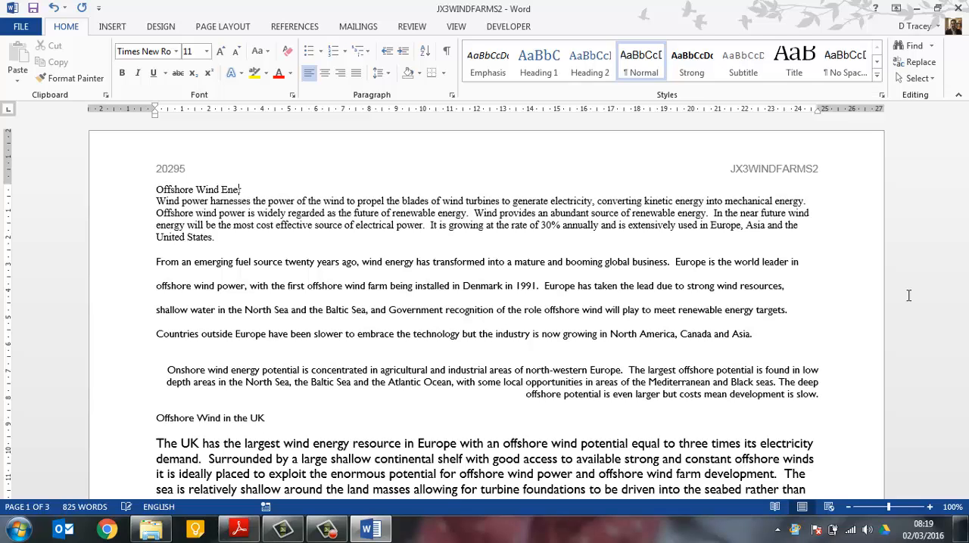
Check task 9 in the exam paper and make the report's title bold, underlined, 26 point and centre aligned
key("alt+Tab")
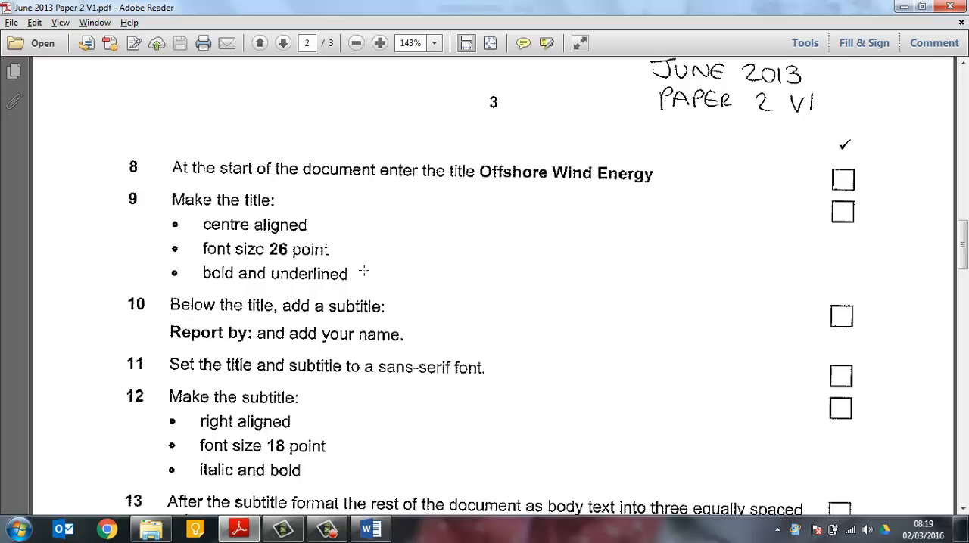
key("alt+Tab")
left_click_drag(157, 189, 252, 190)
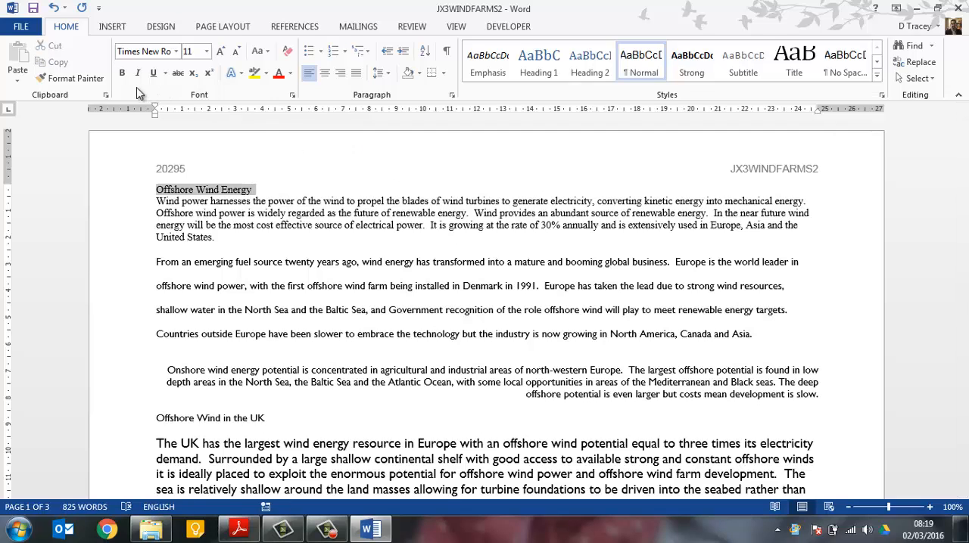
left_click(121, 73)
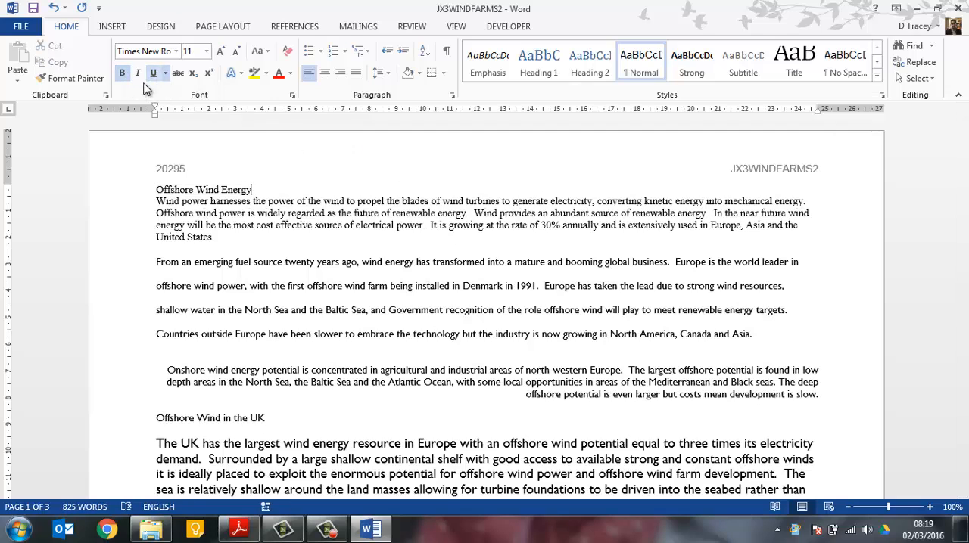
left_click_drag(156, 189, 252, 190)
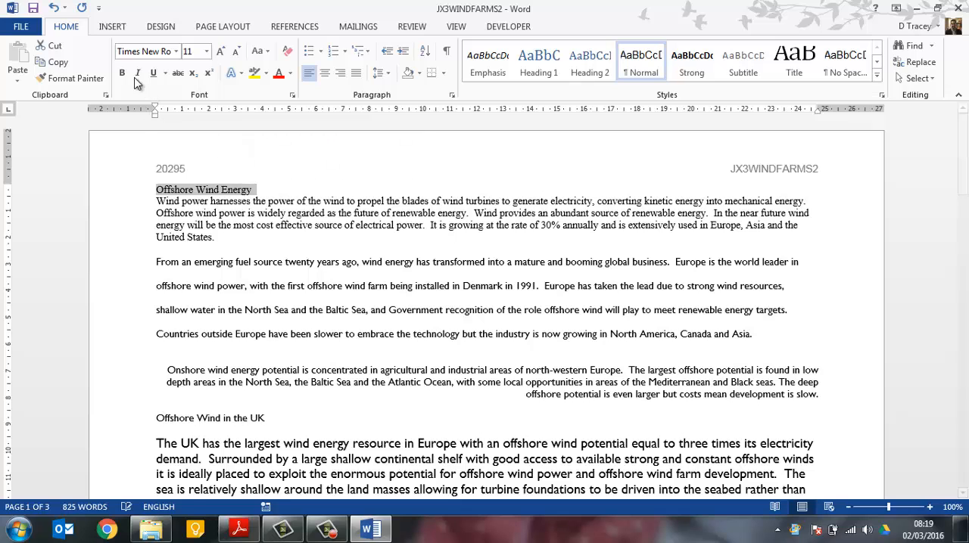
left_click(122, 74)
left_click(152, 73)
left_click(207, 51)
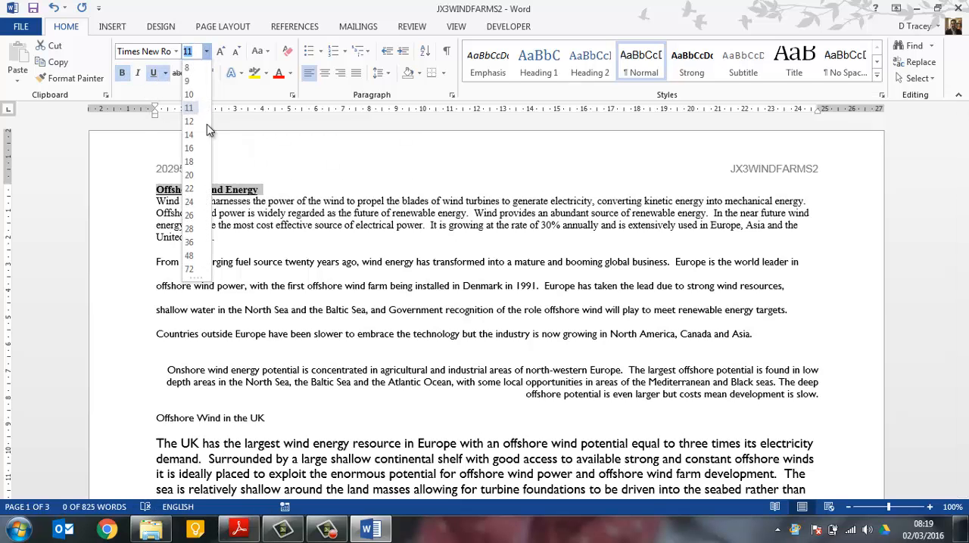
left_click(191, 223)
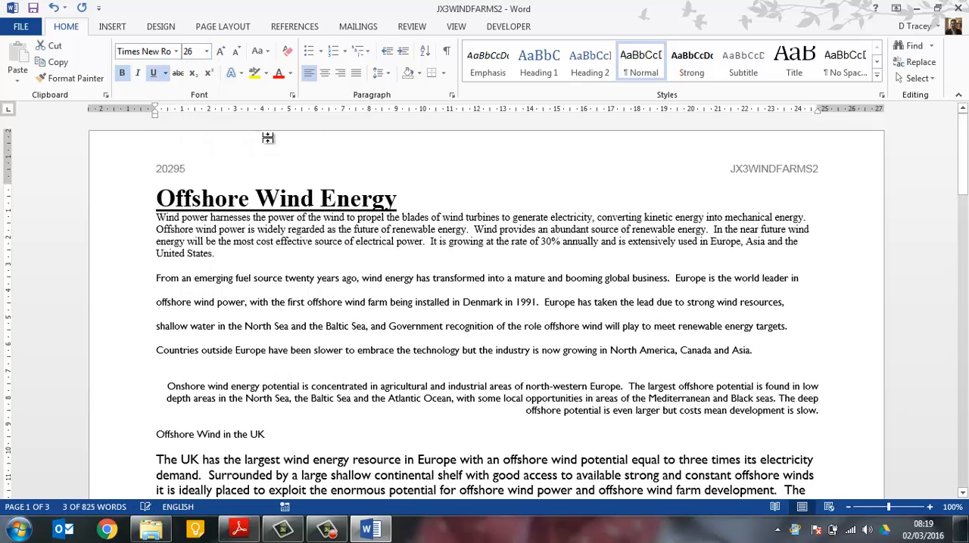
left_click(325, 72)
Check task 10 in the exam paper and add a subtitle line below the title reading "Report by:" followed by the candidate's name
key("alt+Tab")
scroll(408, 305, "down", 1)
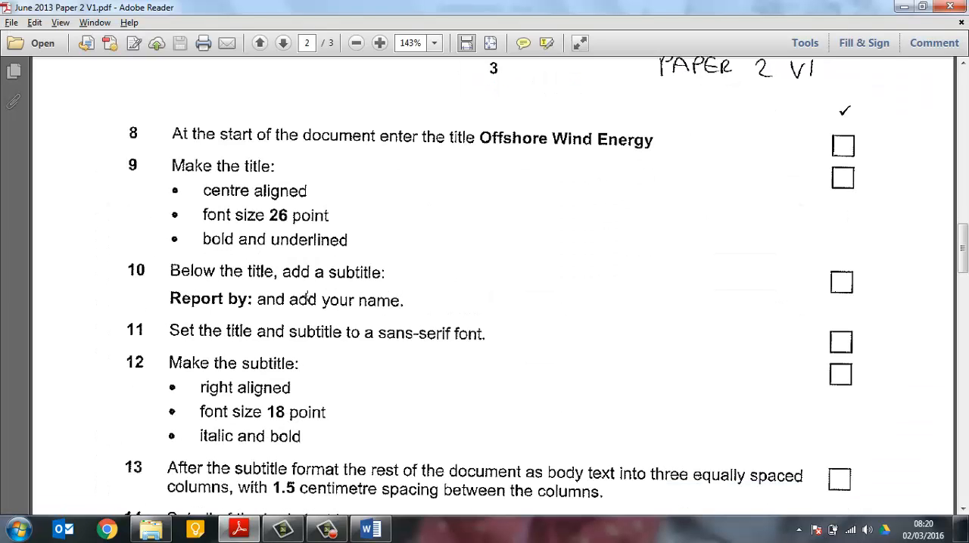
key("alt+Tab")
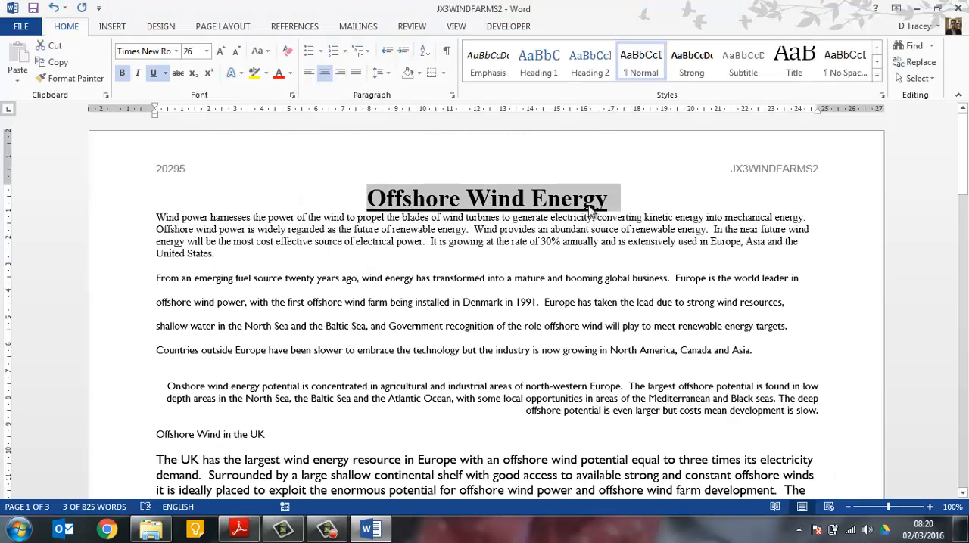
key("Right")
key("Return")
type("Repo")
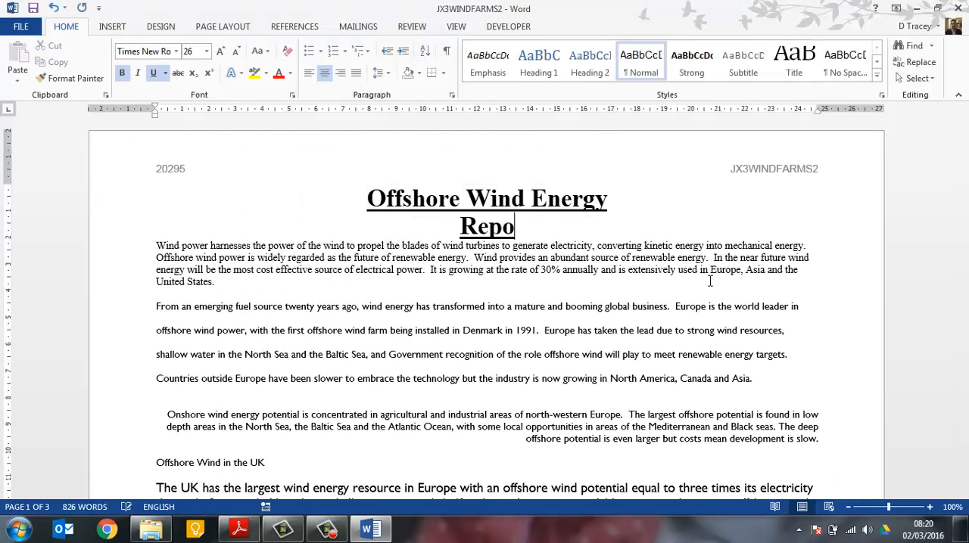
type("rt By")
key("BackSpace")
key("BackSpace")
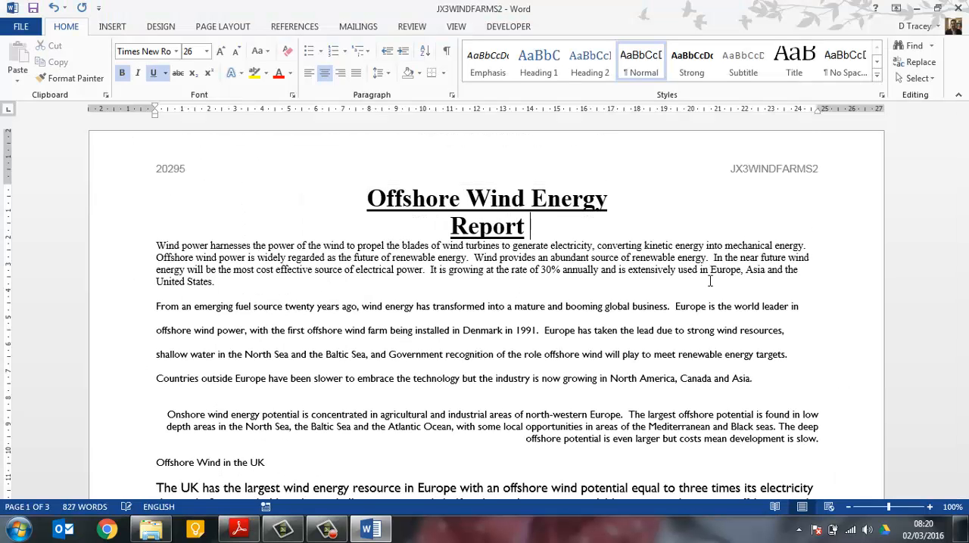
type("by: ")
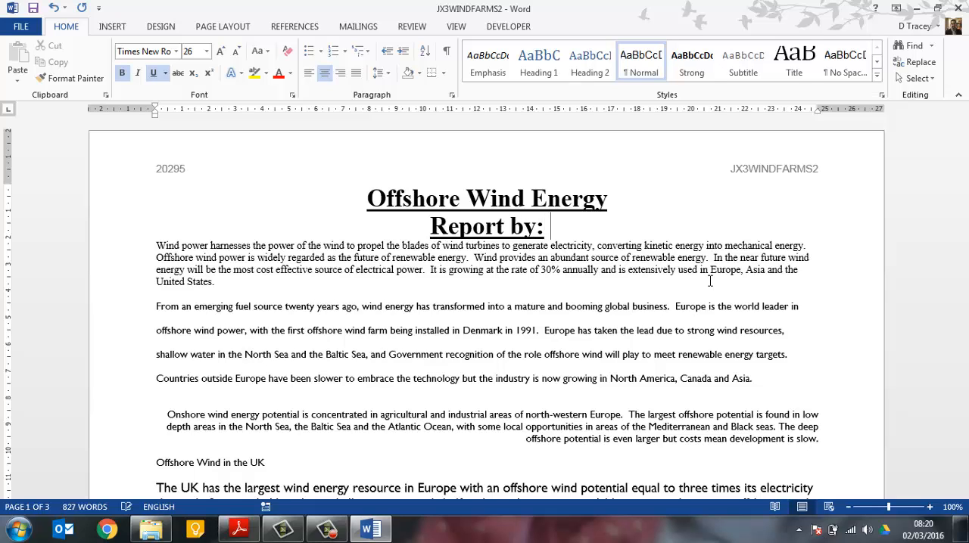
type("Mr Tracey")
Check task 11 in the exam paper and set the title and subtitle to the sans-serif font Calibri (Body)
key("alt+Tab")
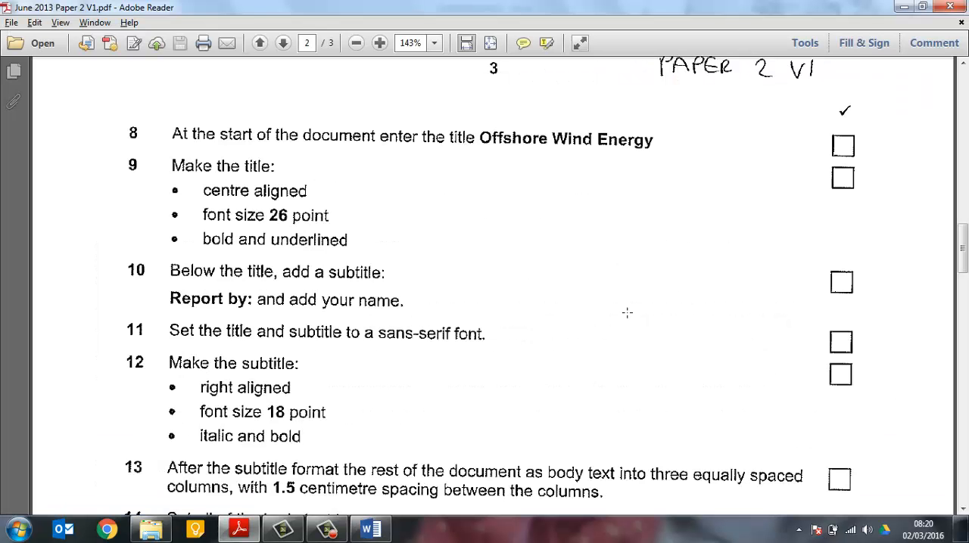
scroll(274, 343, "down", 1)
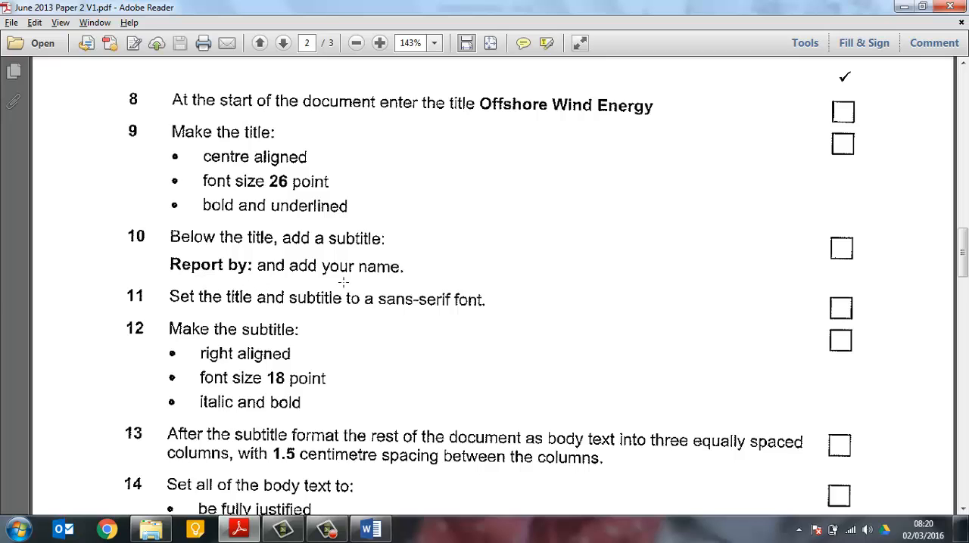
key("alt+Tab")
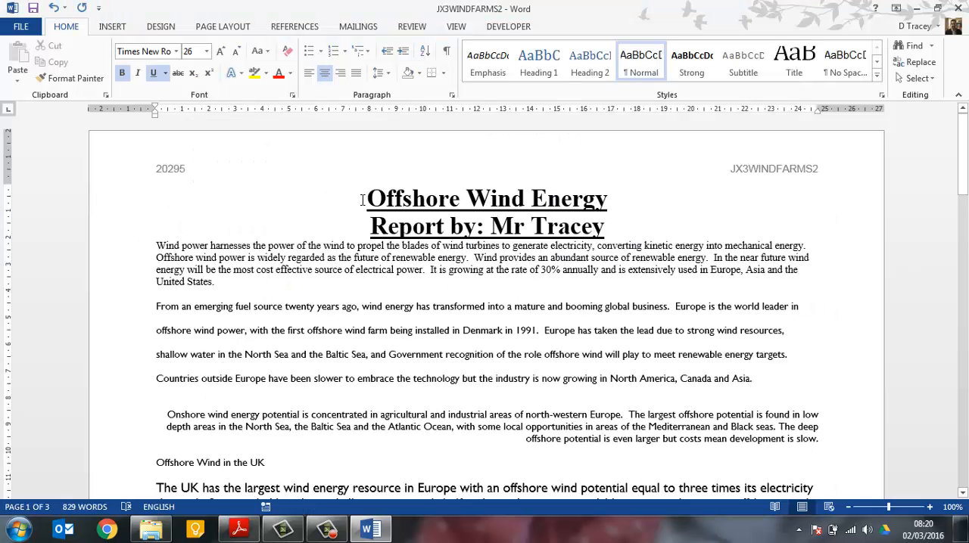
left_click_drag(362, 200, 596, 223)
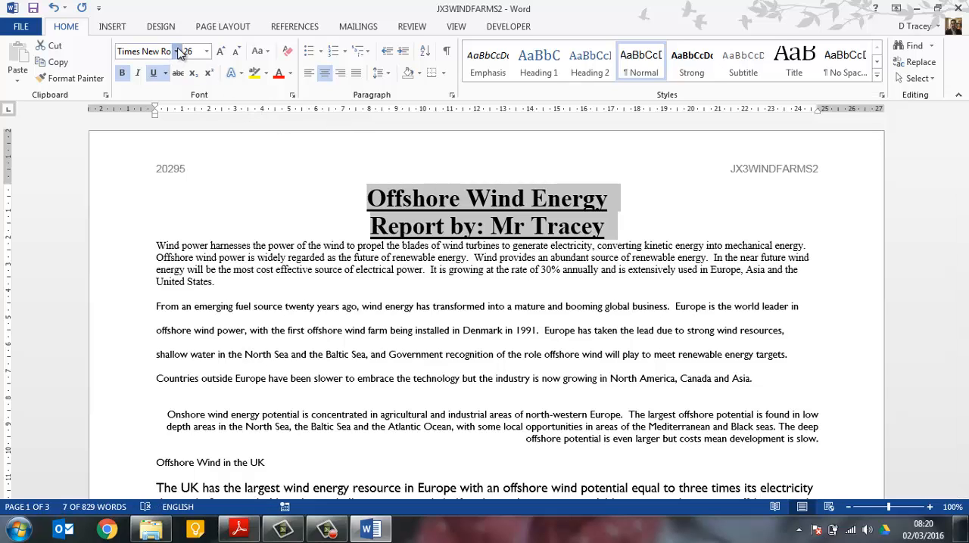
left_click(176, 51)
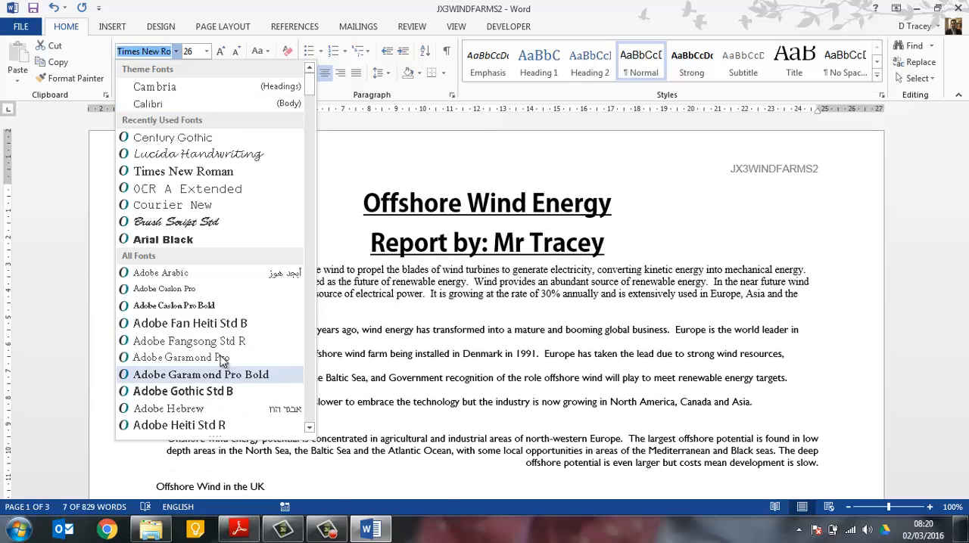
left_click(169, 106)
Check task 12 in the exam paper and make the subtitle right aligned, italic and bold without underline, at 18 point
key("alt+Tab")
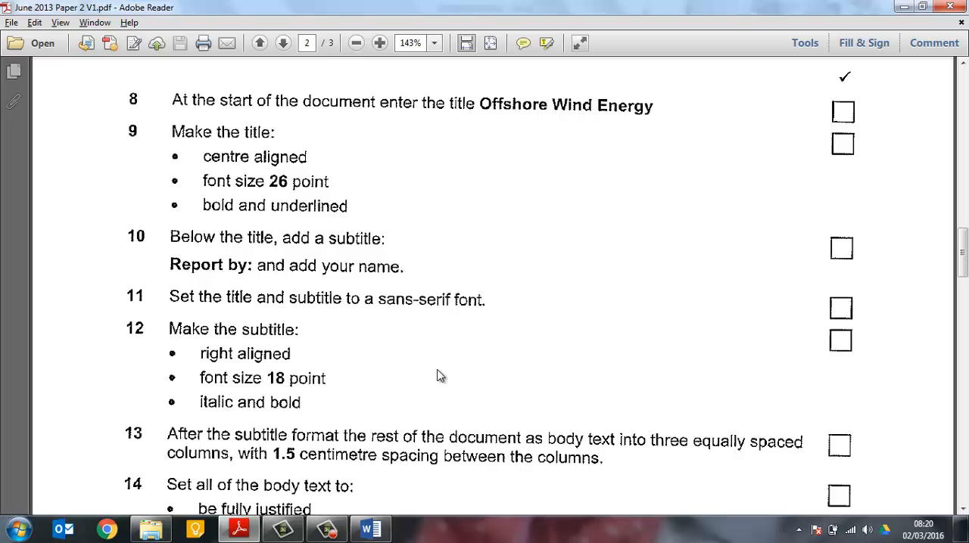
key("alt+Tab")
left_click(483, 226)
triple_click(484, 225)
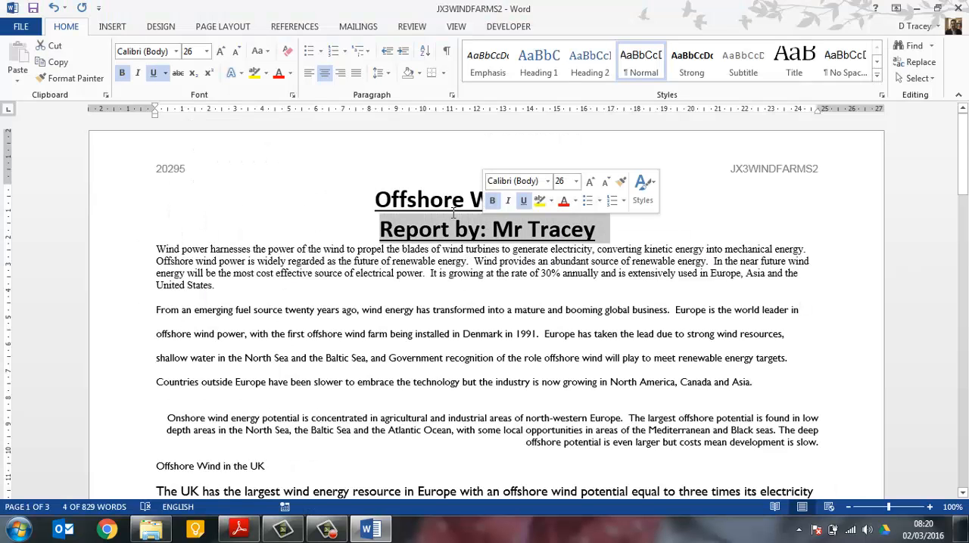
left_click(341, 76)
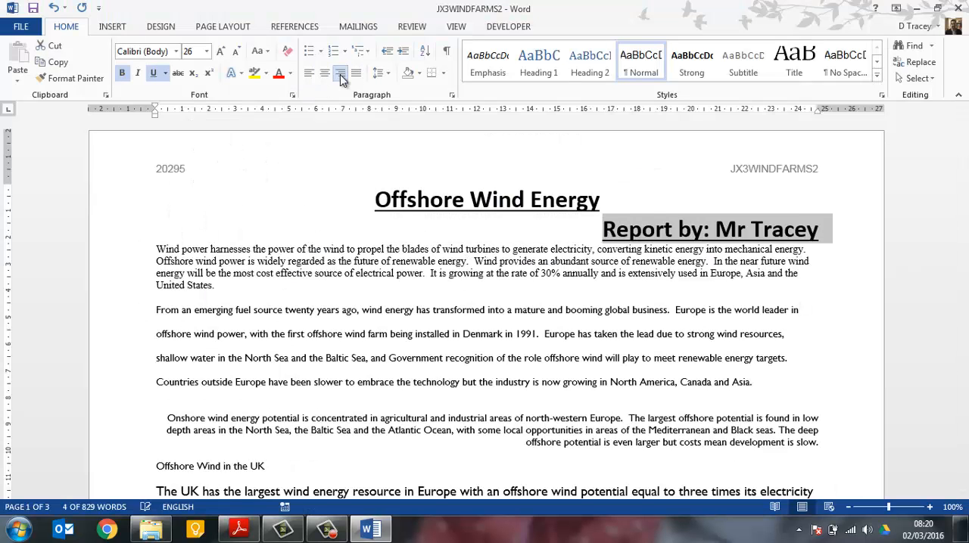
key("ctrl+i")
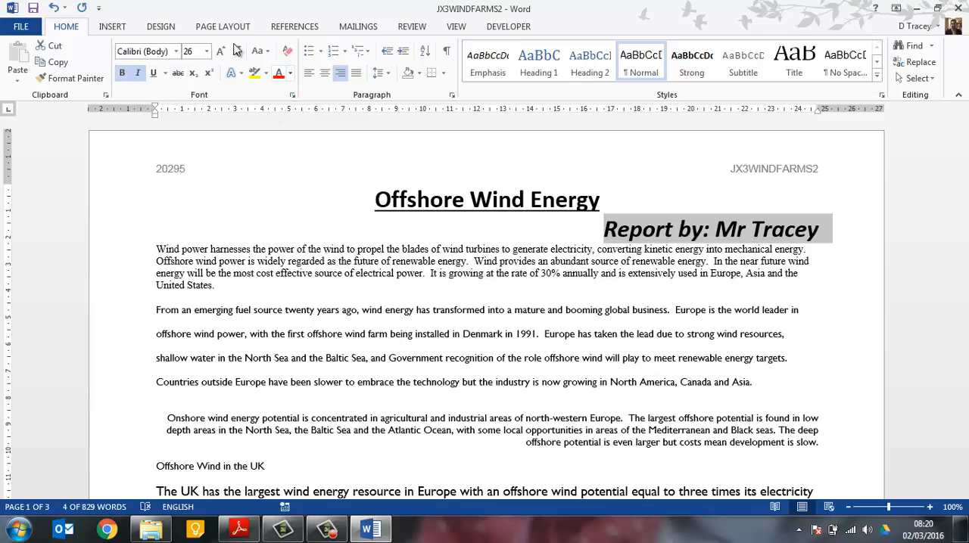
left_click(190, 52)
type("18")
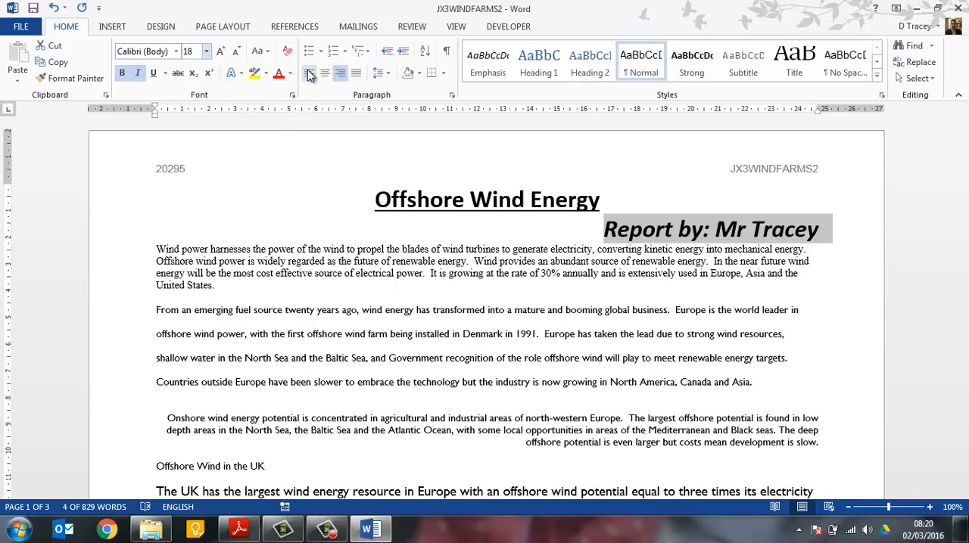
key("Return")
Check task 13 in the exam paper and format all text after the subtitle into three equal-width columns with 1.5 cm spacing
key("alt+Tab")
scroll(279, 297, "down", 5)
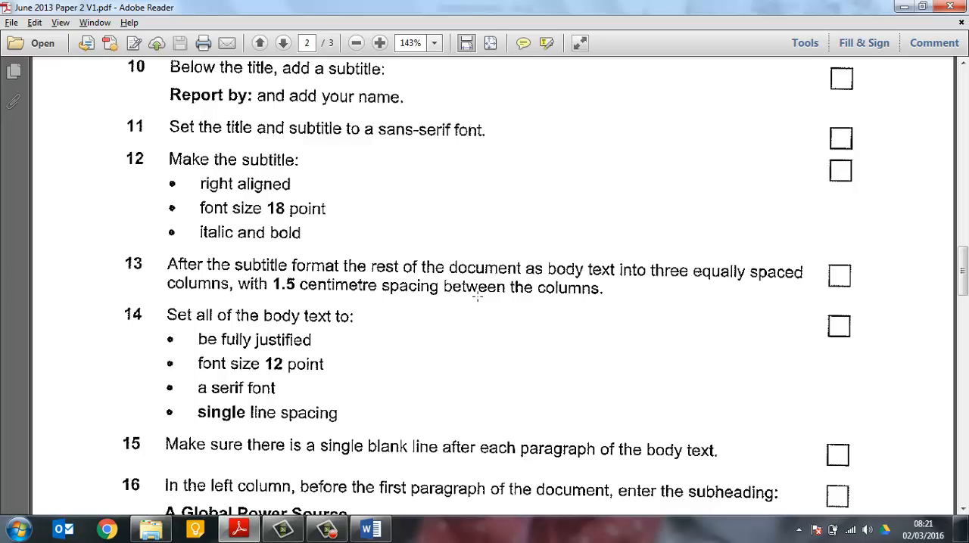
key("alt+Tab")
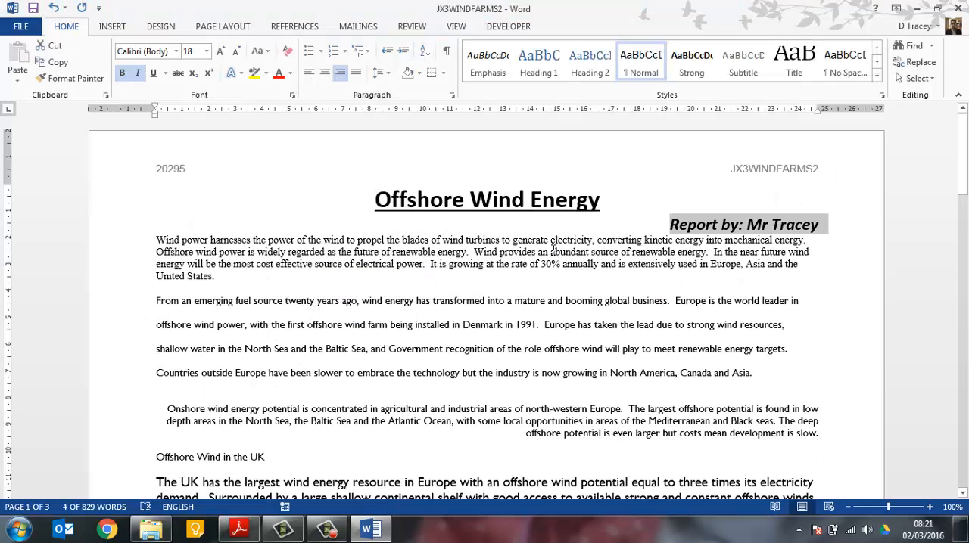
left_click(553, 250)
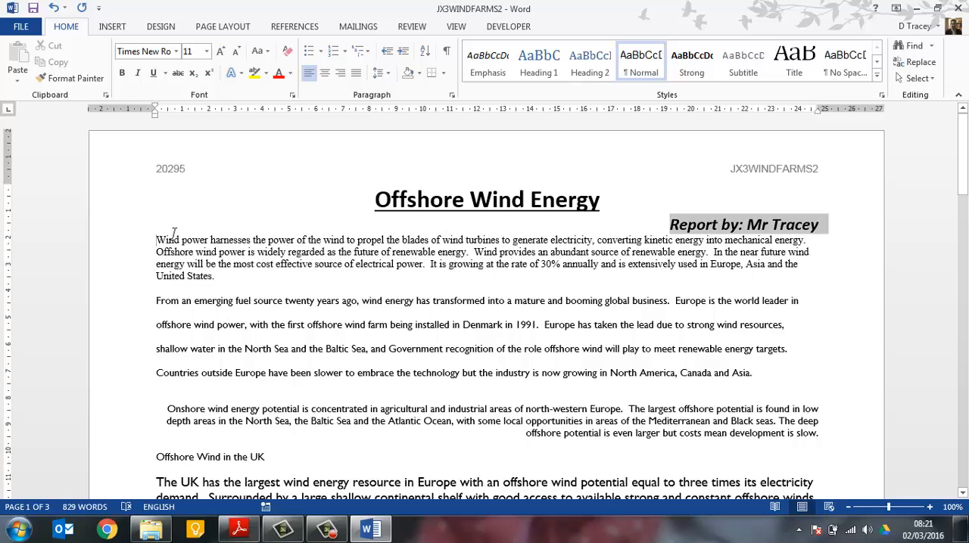
left_click_drag(159, 240, 443, 303)
scroll(440, 299, "up", 20)
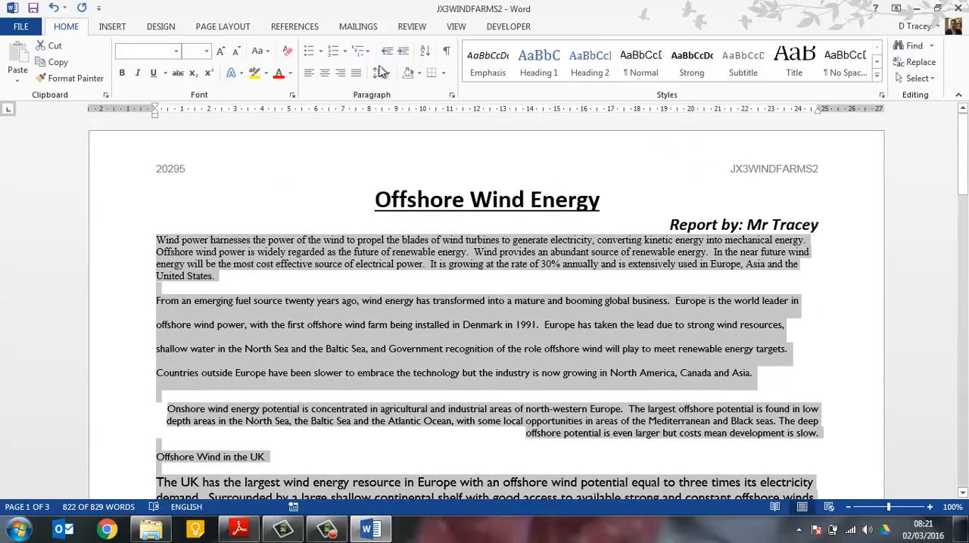
left_click(223, 29)
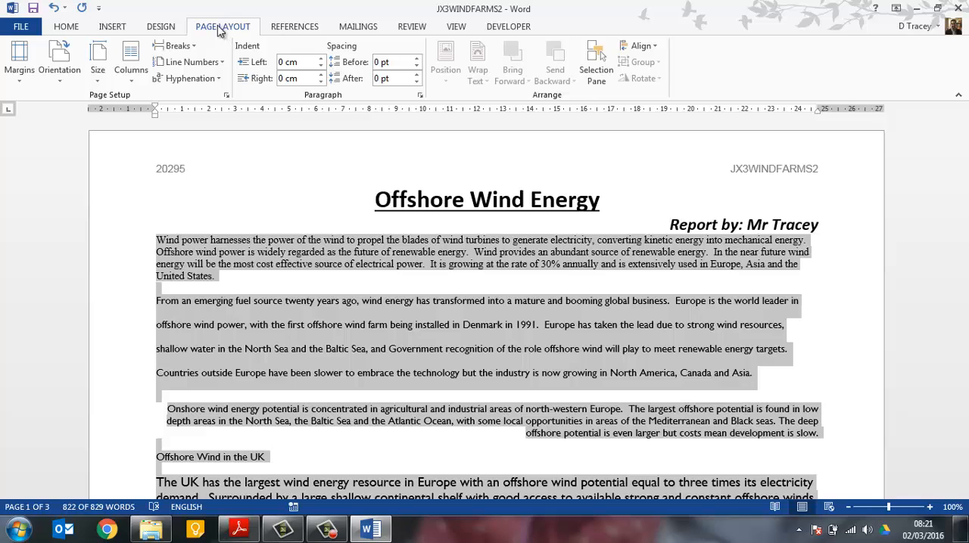
left_click(131, 64)
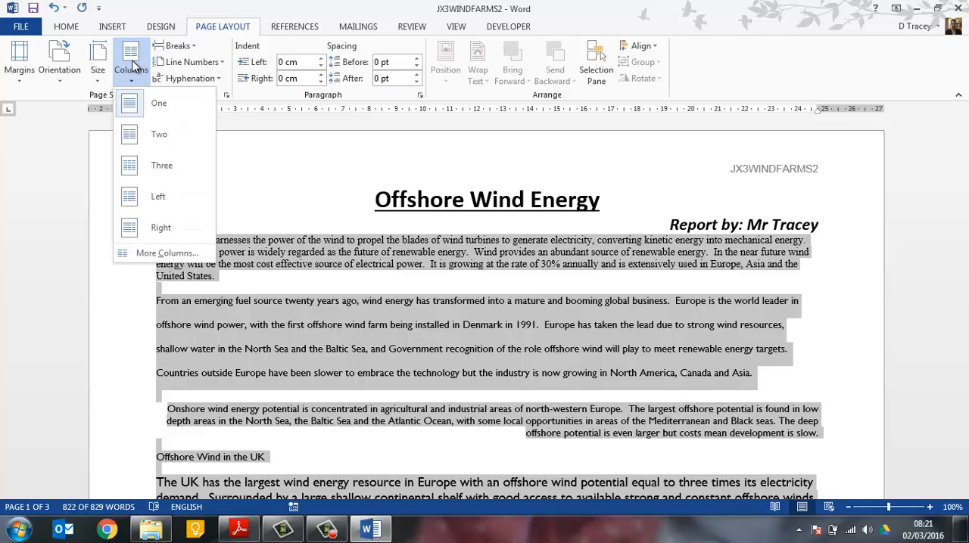
left_click(203, 254)
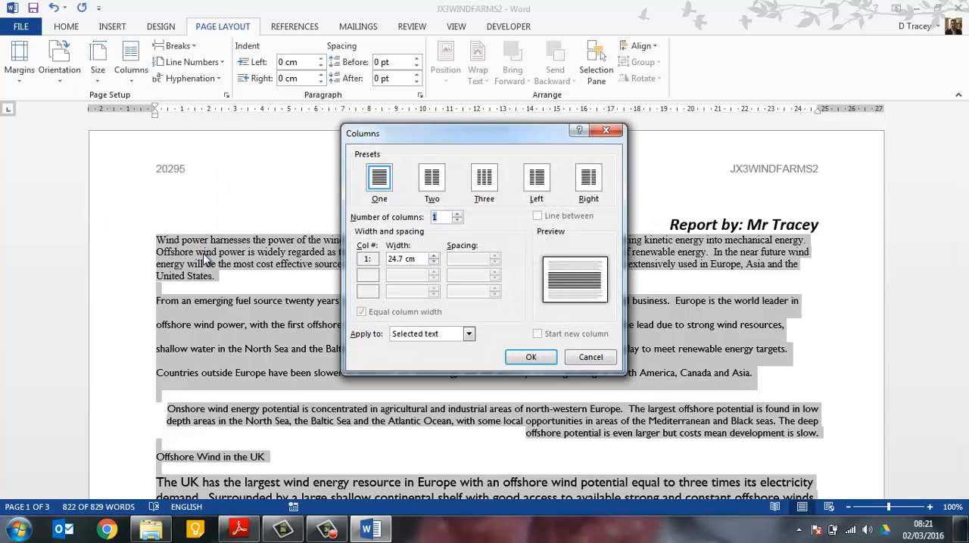
left_click(489, 176)
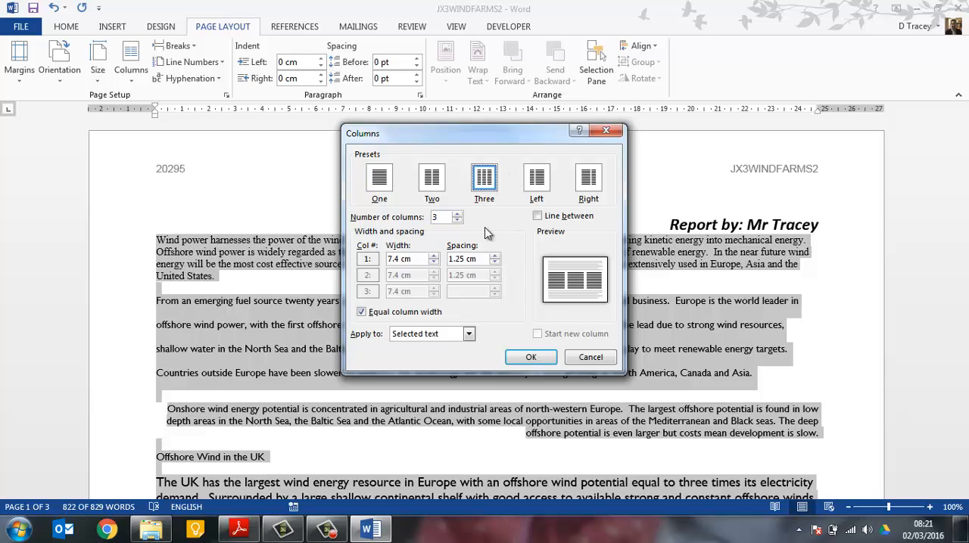
double_click(457, 259)
type("1.5")
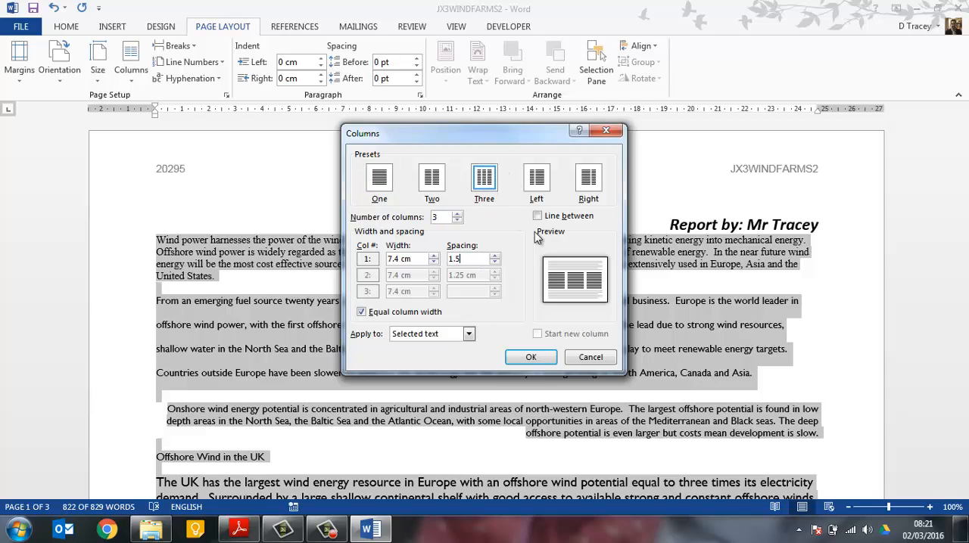
left_click(543, 359)
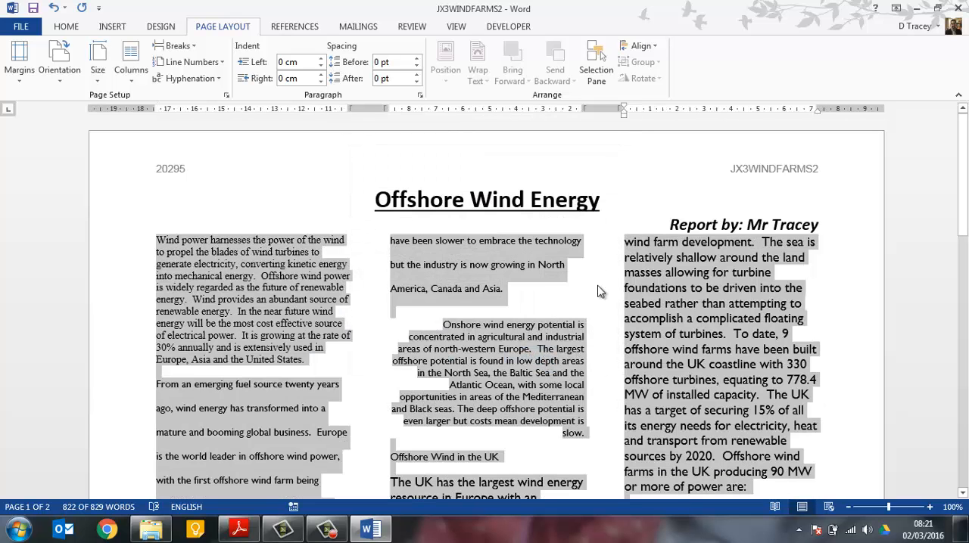
Check task 14 in the exam paper and fully justify the report's body text
key("alt+Tab")
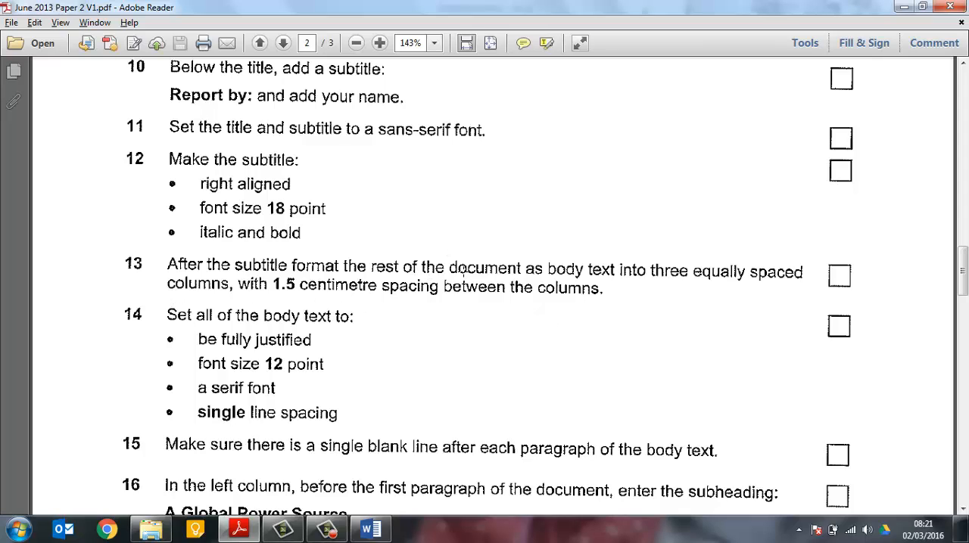
left_click_drag(550, 260, 620, 277)
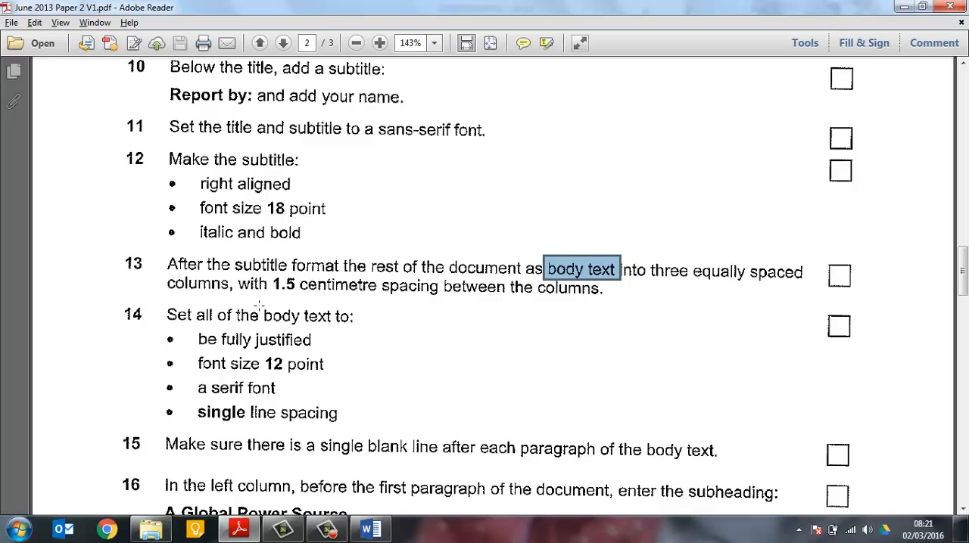
left_click_drag(257, 307, 330, 325)
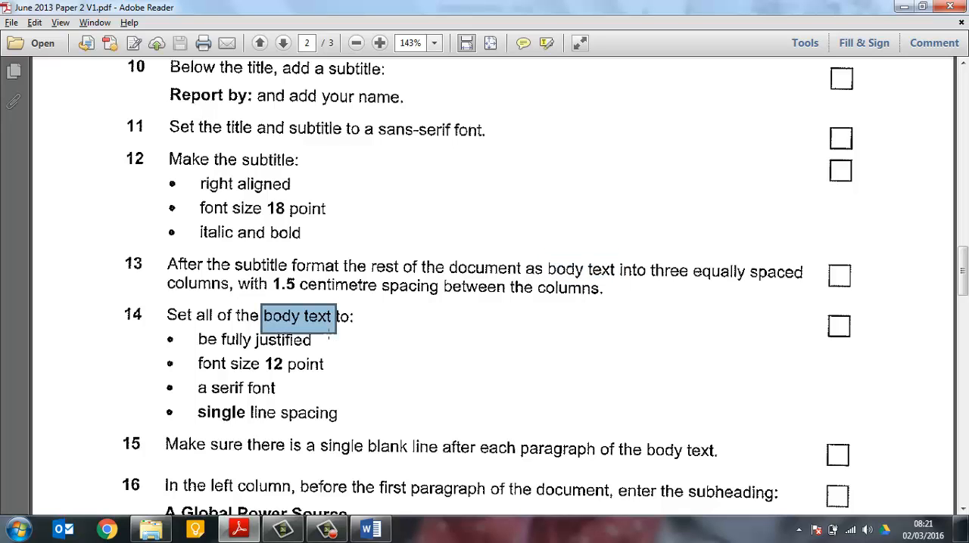
key("ctrl+a")
left_click(235, 342)
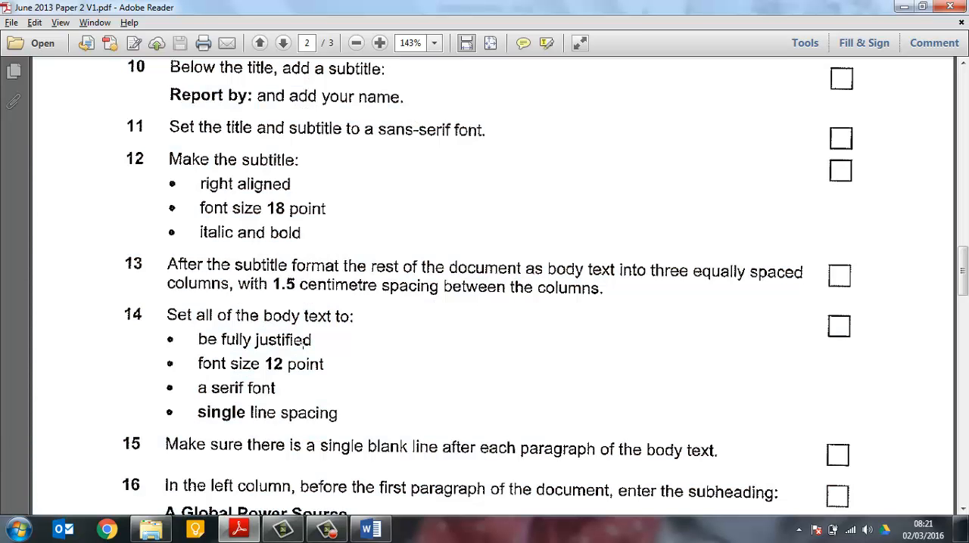
key("alt+Tab")
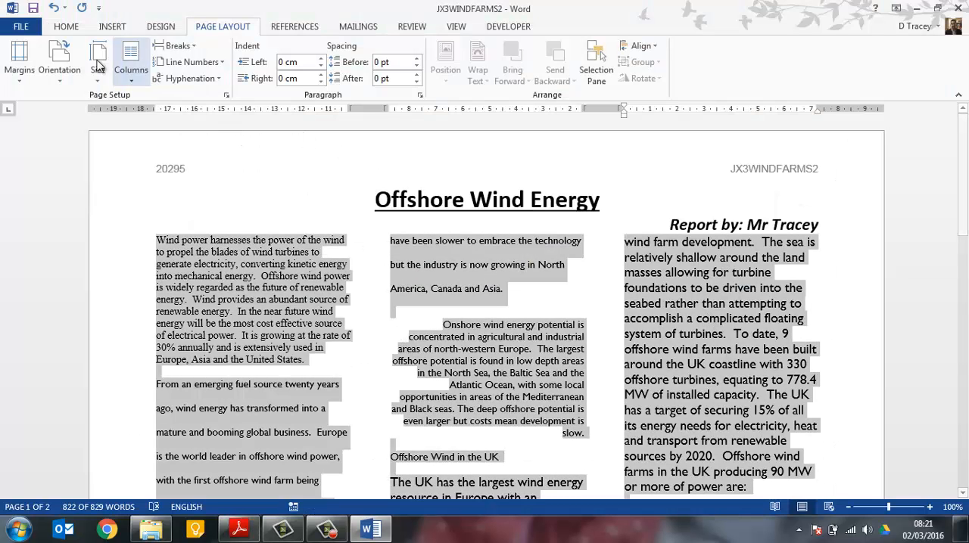
left_click(66, 27)
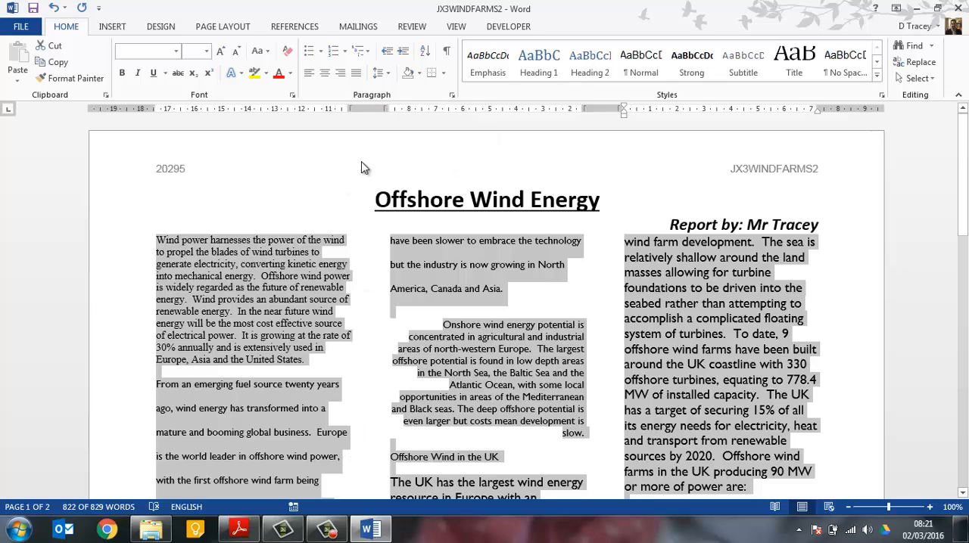
left_click(356, 73)
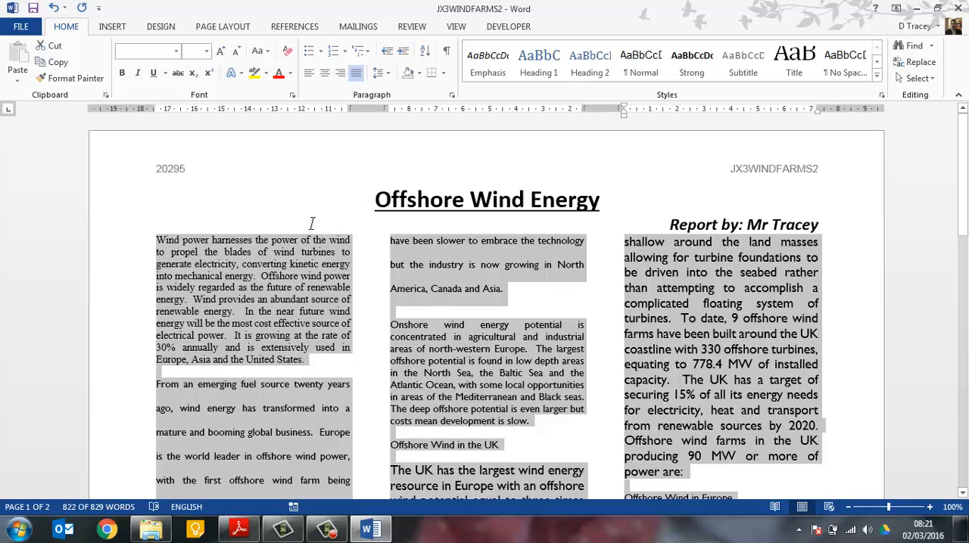
Set the body text to 12 point and, after rechecking the exam paper, to the serif font Times New Roman
left_click(206, 50)
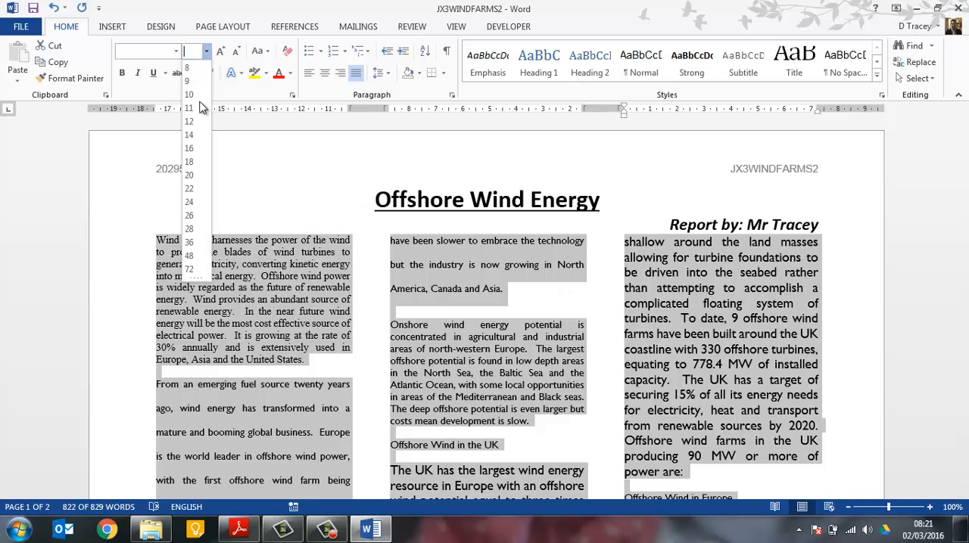
left_click(195, 127)
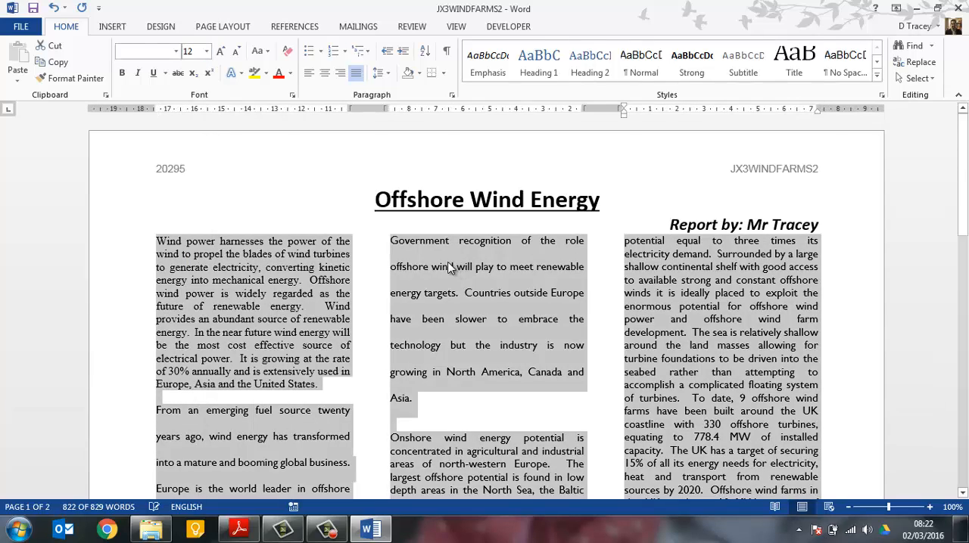
key("alt+Tab")
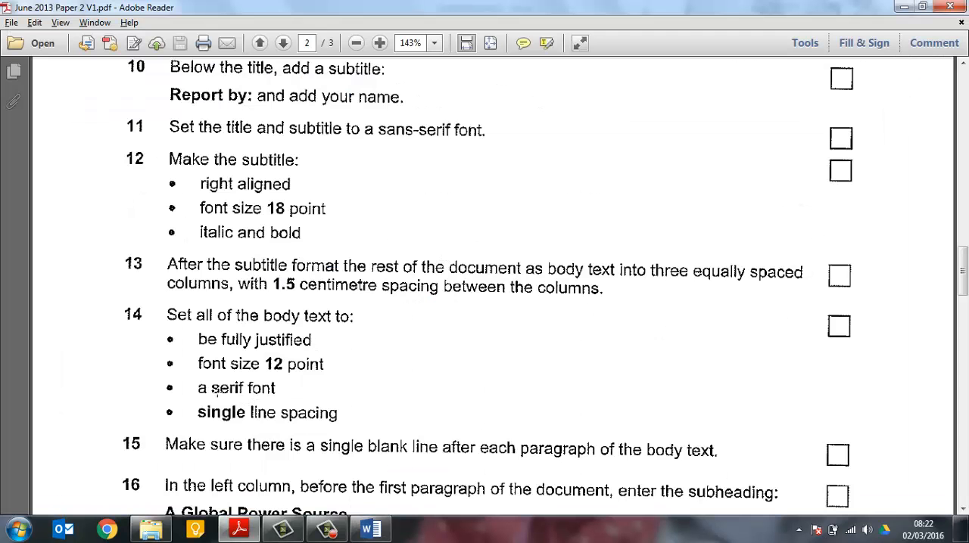
key("alt+Tab")
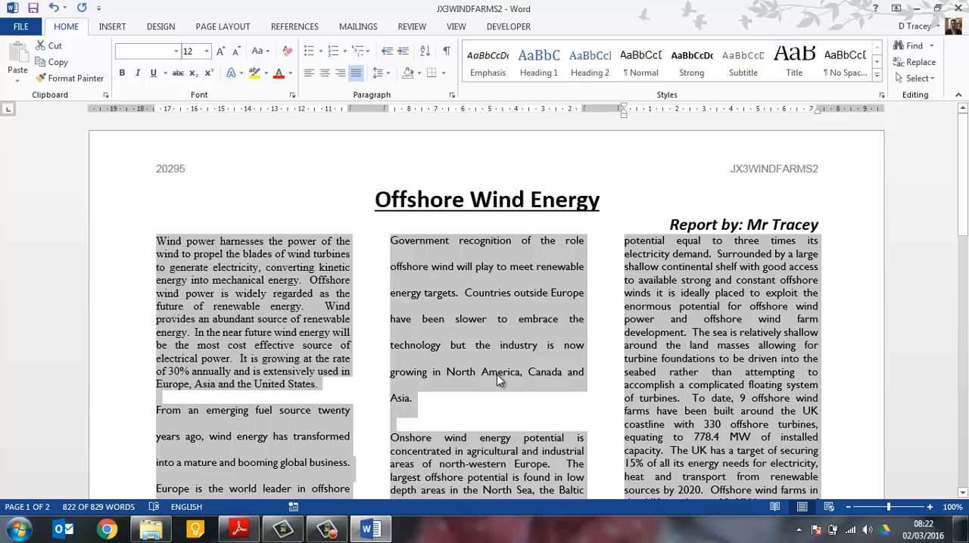
left_click(177, 52)
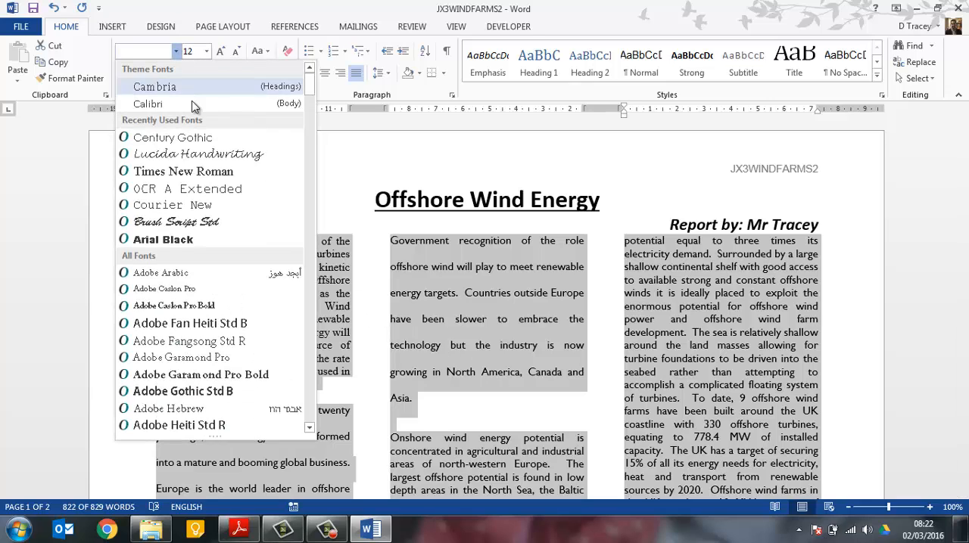
left_click(208, 173)
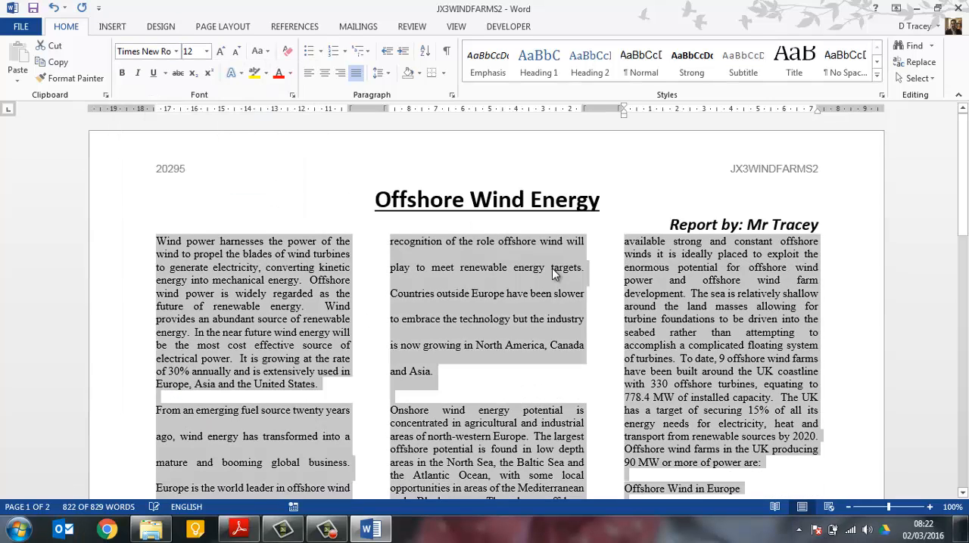
Recheck task 14 in the exam paper and set the body text's line spacing to Single
key("alt+Tab")
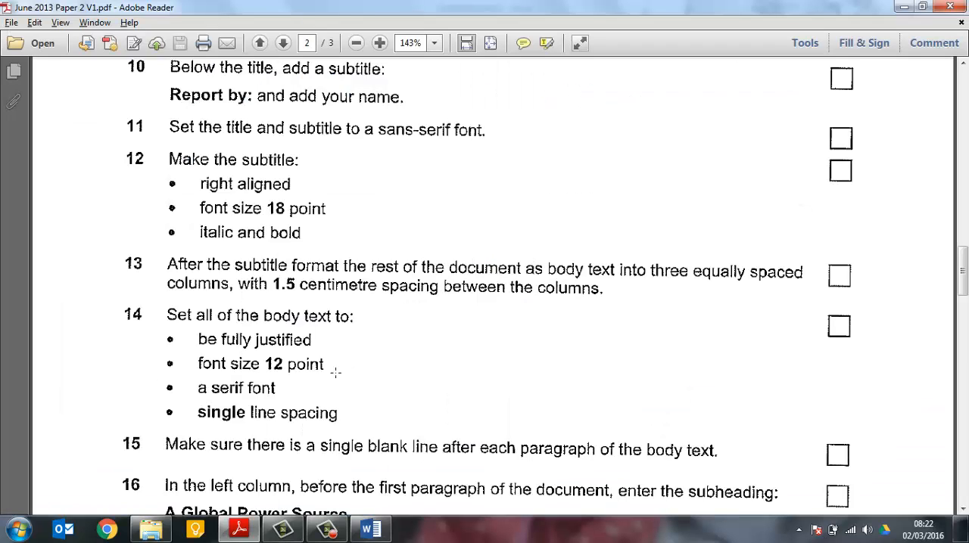
key("alt+Tab")
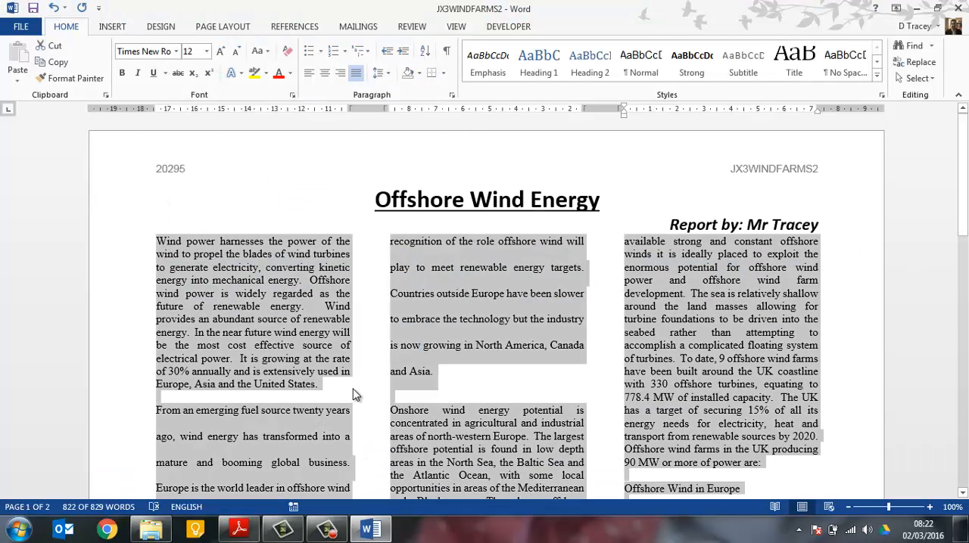
left_click(391, 81)
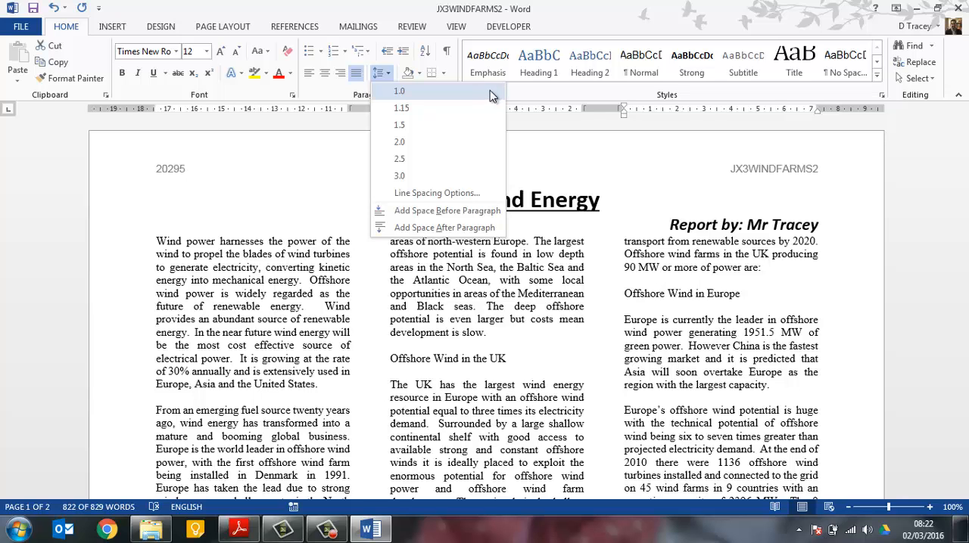
left_click(475, 195)
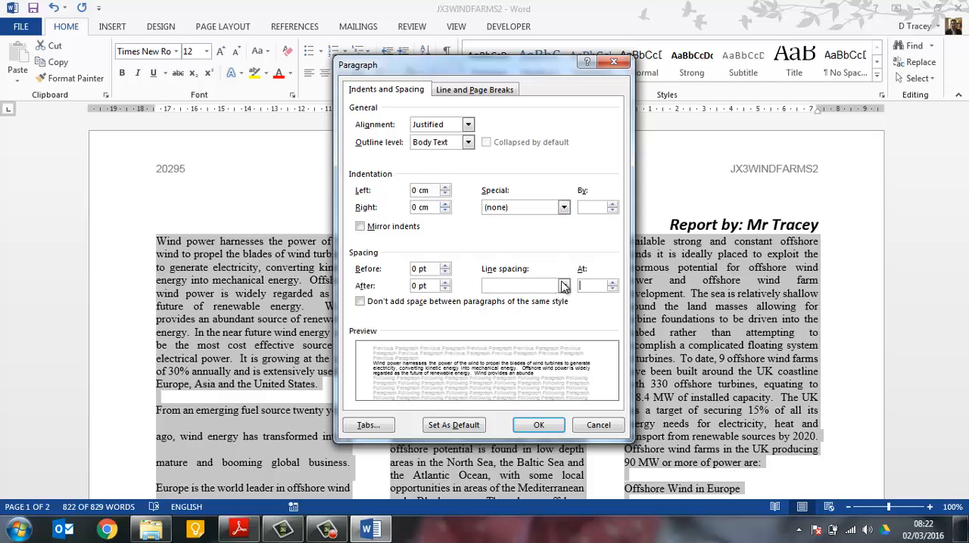
left_click(564, 286)
left_click(533, 299)
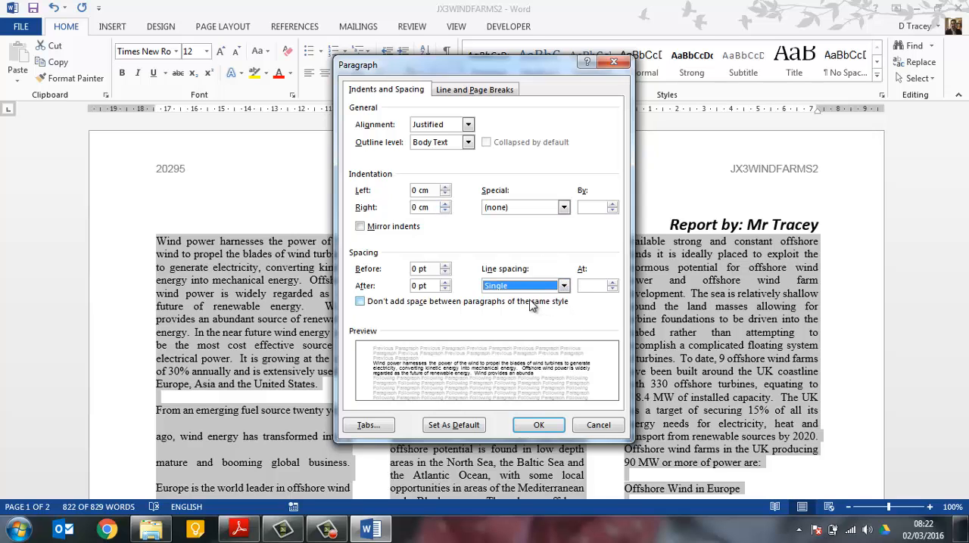
left_click(538, 425)
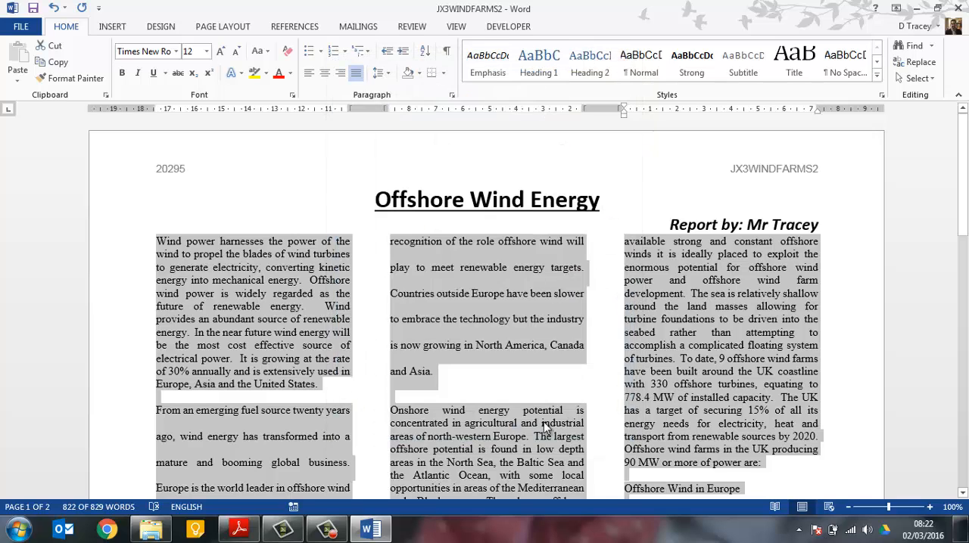
left_click(387, 74)
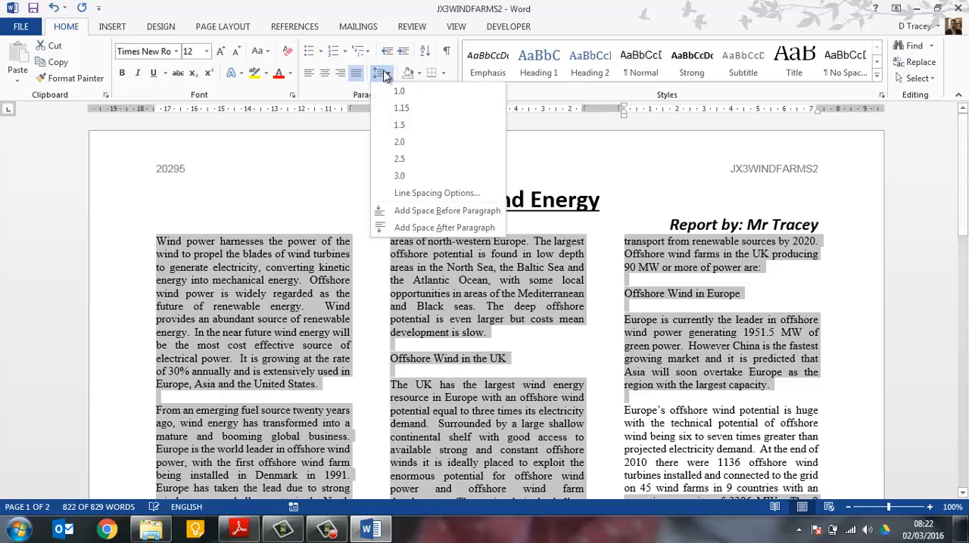
left_click(388, 75)
Look through the body text on both pages of the report to compare its formatting with the exam paper
key("alt+Tab")
key("alt+Tab")
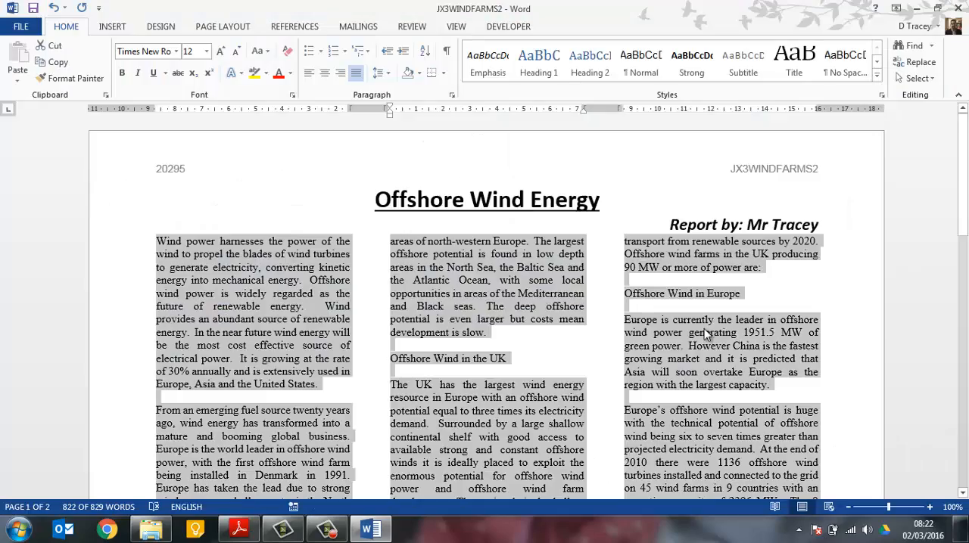
scroll(701, 342, "down", 6)
scroll(701, 342, "down", 6)
scroll(689, 333, "up", 8)
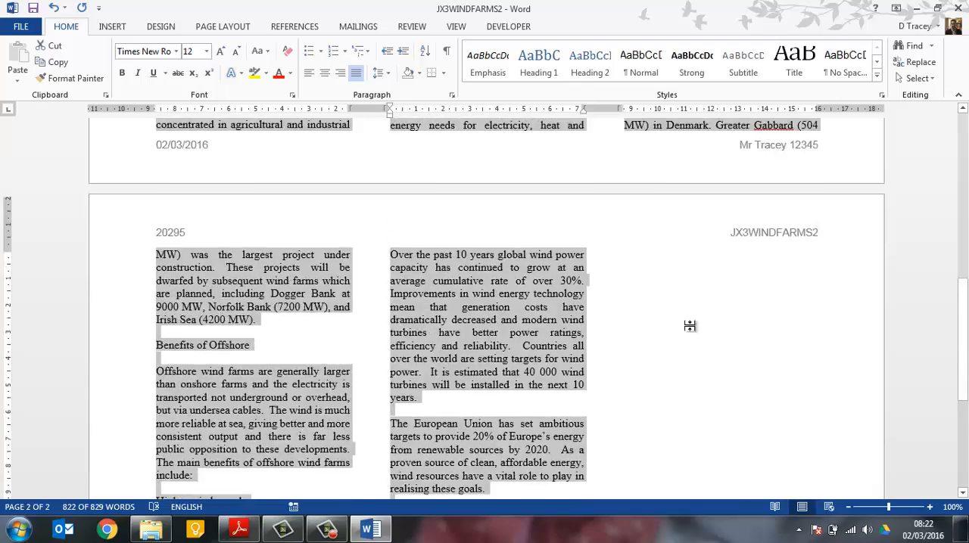
key("alt+Tab")
Check task 15 in the exam paper and look through both report pages for a single blank line after each body-text paragraph
key("alt+Tab")
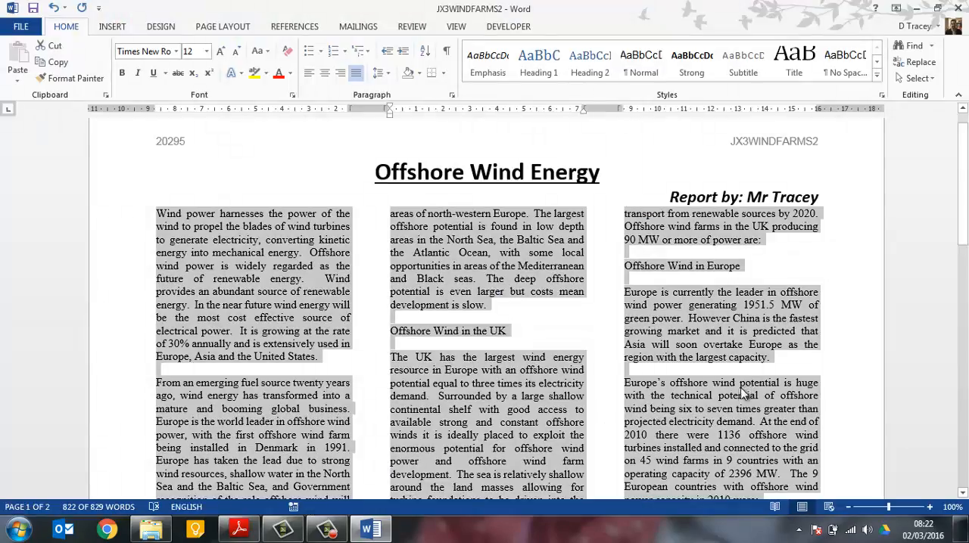
key("alt+Tab")
scroll(351, 421, "down", 3)
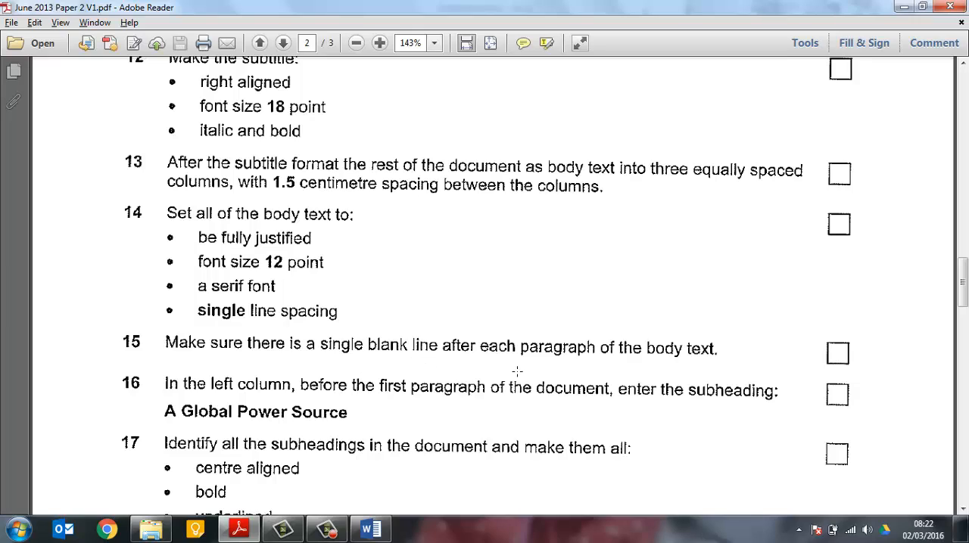
key("alt+Tab")
scroll(457, 377, "down", 1)
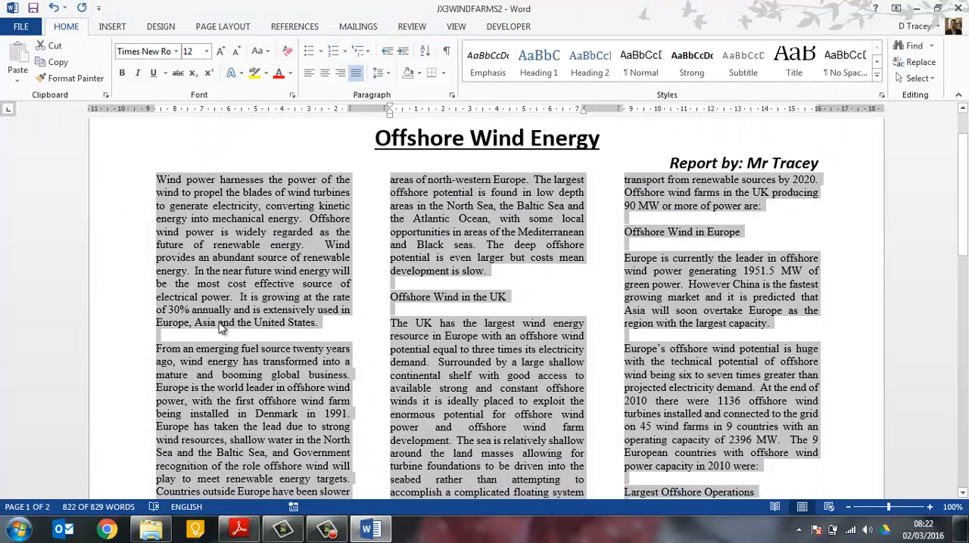
left_click(216, 324)
left_click(159, 335)
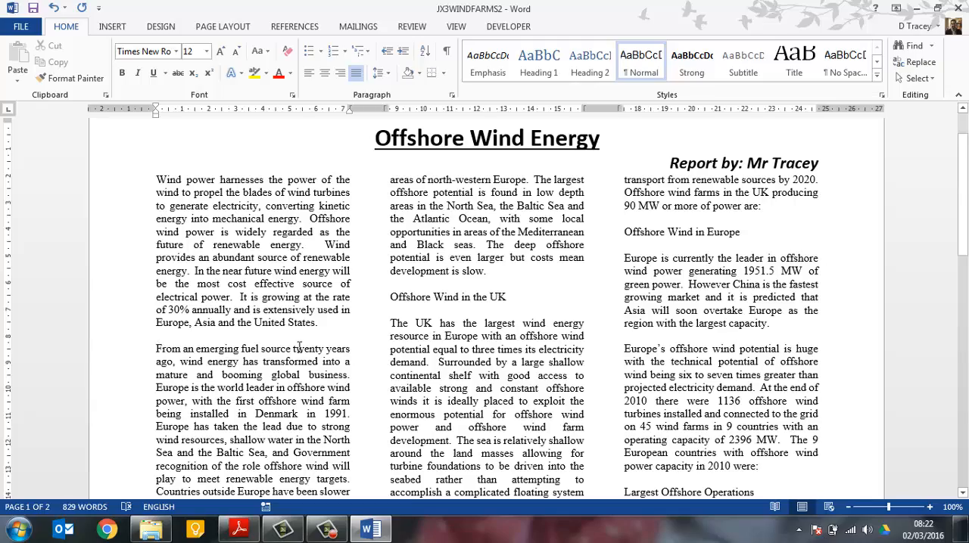
scroll(299, 347, "down", 6)
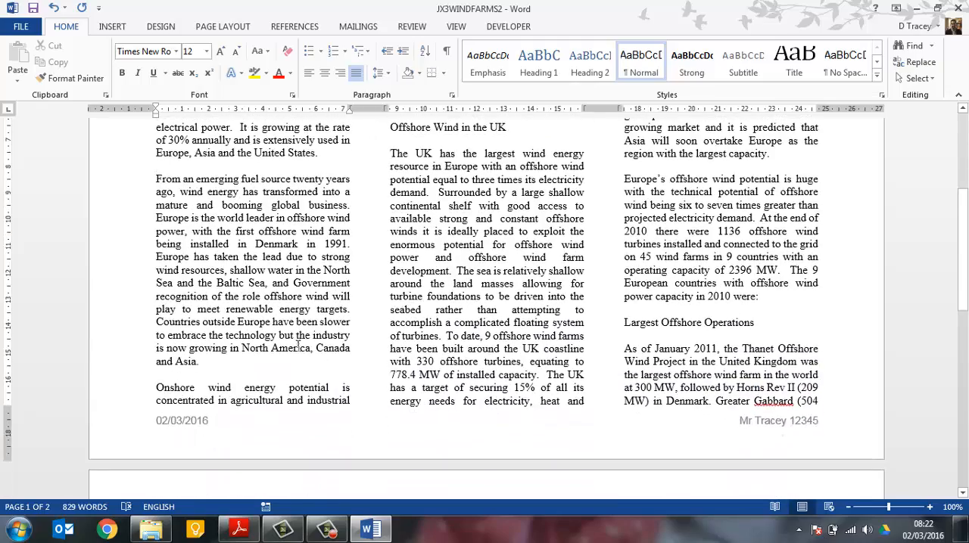
scroll(299, 348, "down", 8)
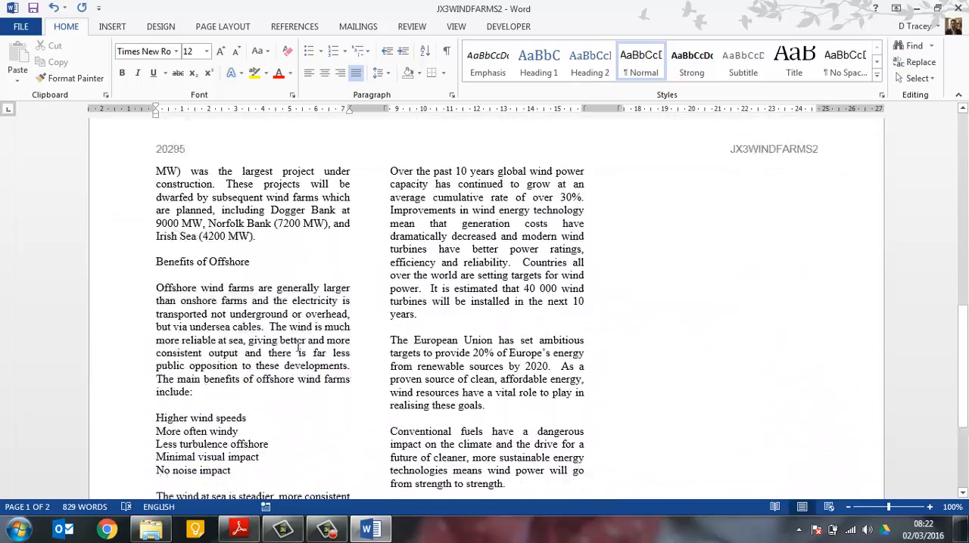
scroll(298, 346, "down", 2)
scroll(295, 347, "up", 17)
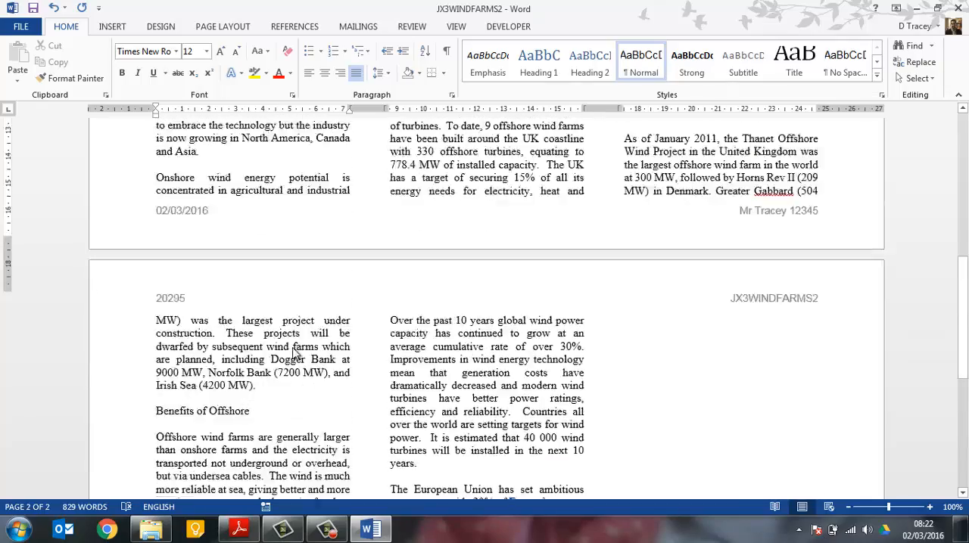
scroll(294, 348, "up", 4)
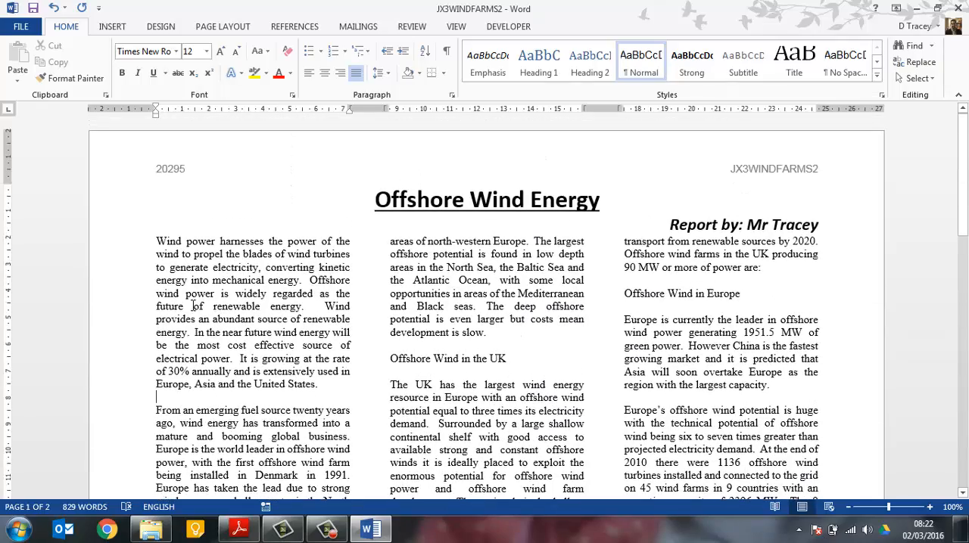
Check task 16 in the exam paper and enter the subheading "A Global Power Source" with a blank line below it before the first paragraph
key("alt+Tab")
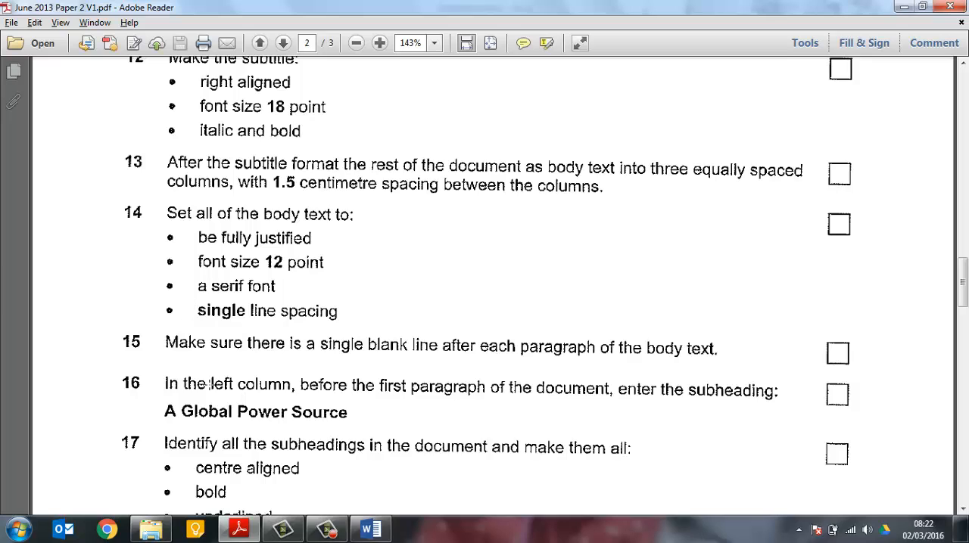
scroll(209, 383, "down", 1)
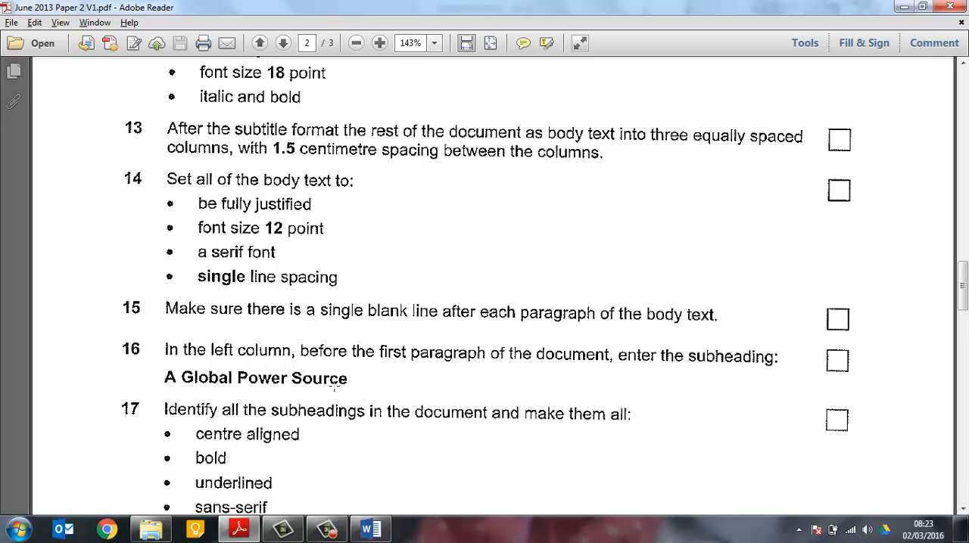
key("alt+Tab")
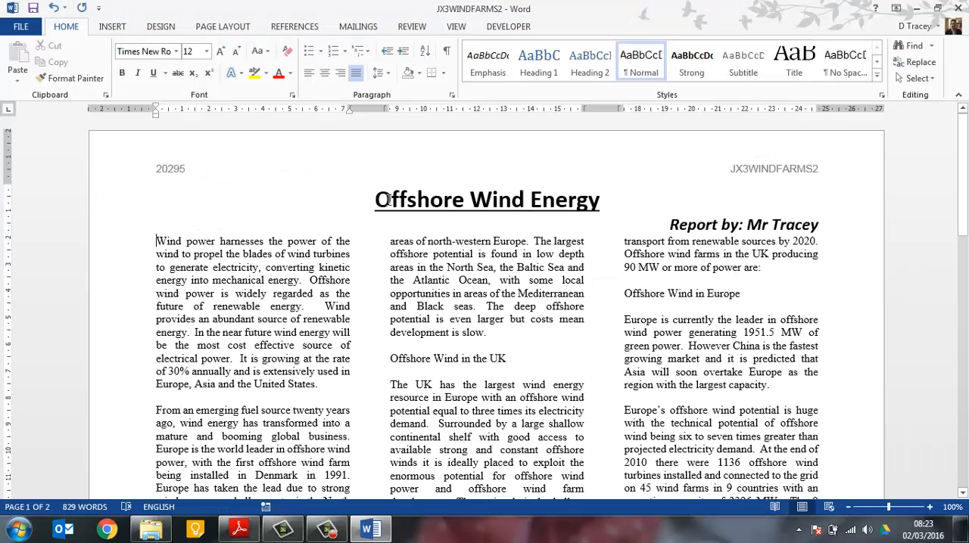
key("Return")
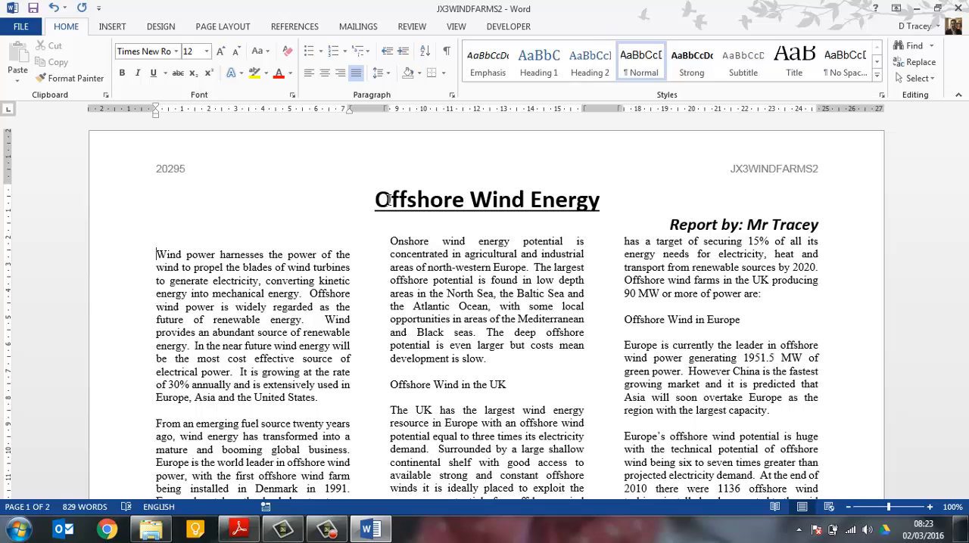
key("Return")
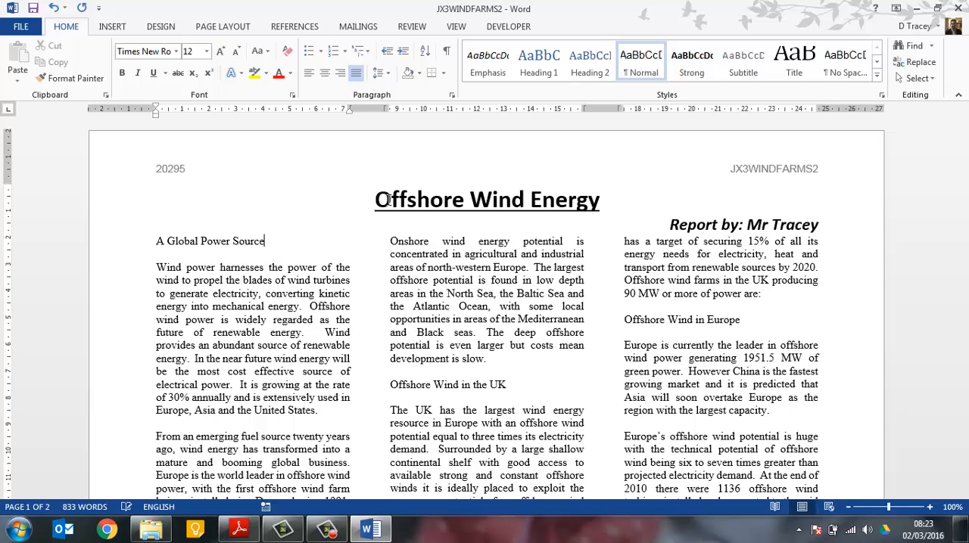
Check task 17 in the exam paper and make the "A Global Power Source" subheading centre aligned, bold and underlined
key("alt+Tab")
scroll(376, 368, "down", 3)
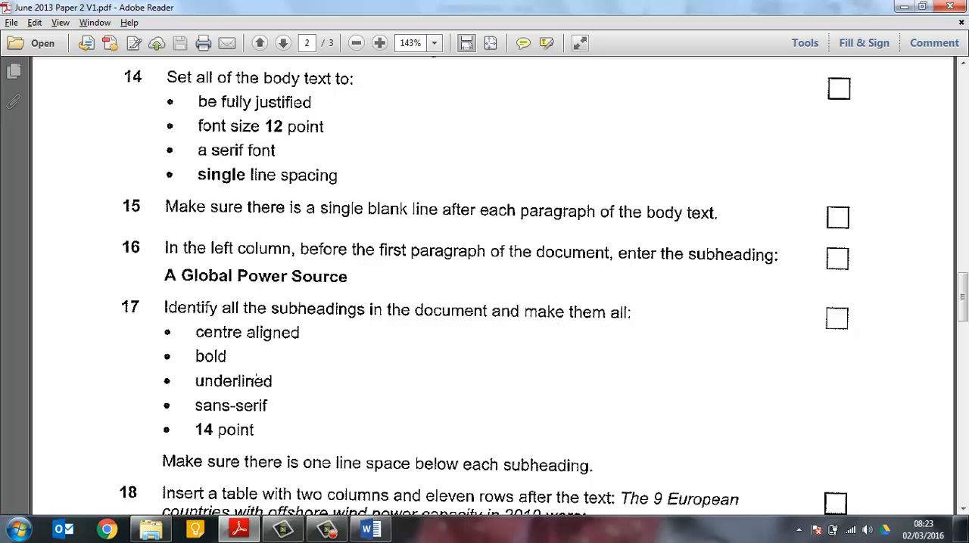
key("alt+Tab")
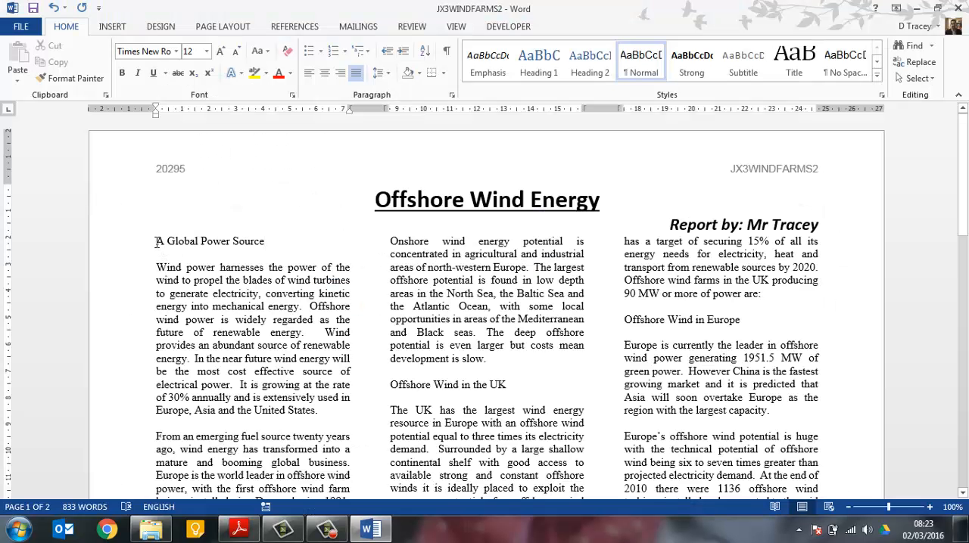
left_click_drag(157, 242, 256, 252)
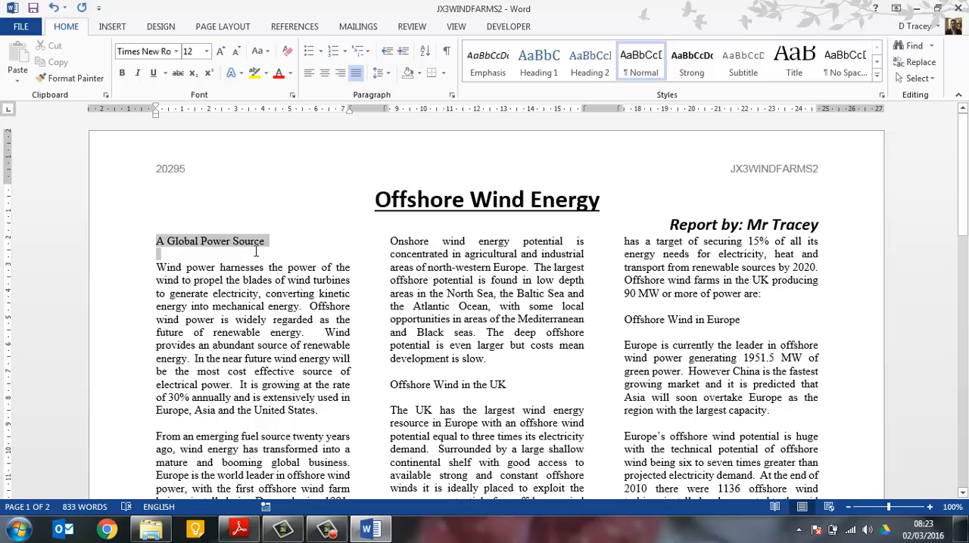
left_click(324, 73)
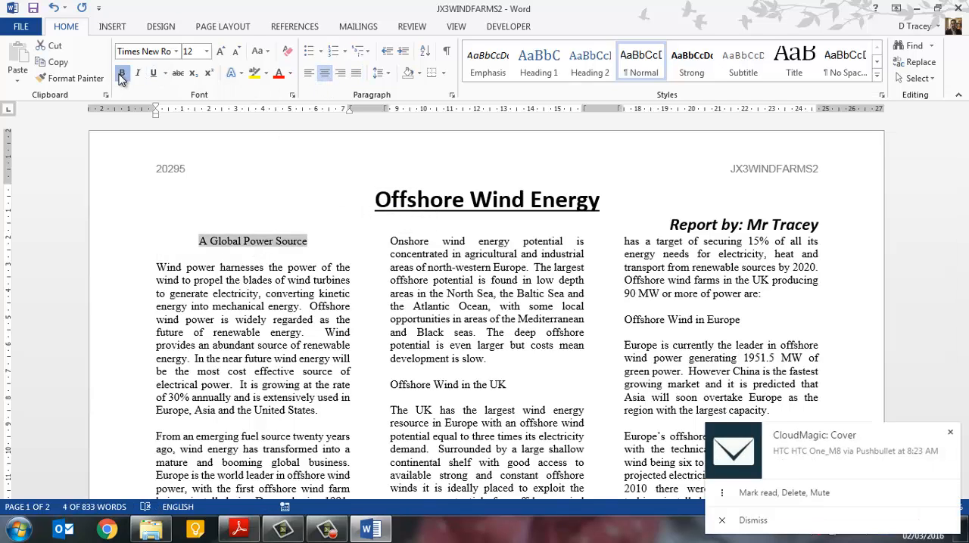
left_click(122, 73)
left_click(153, 73)
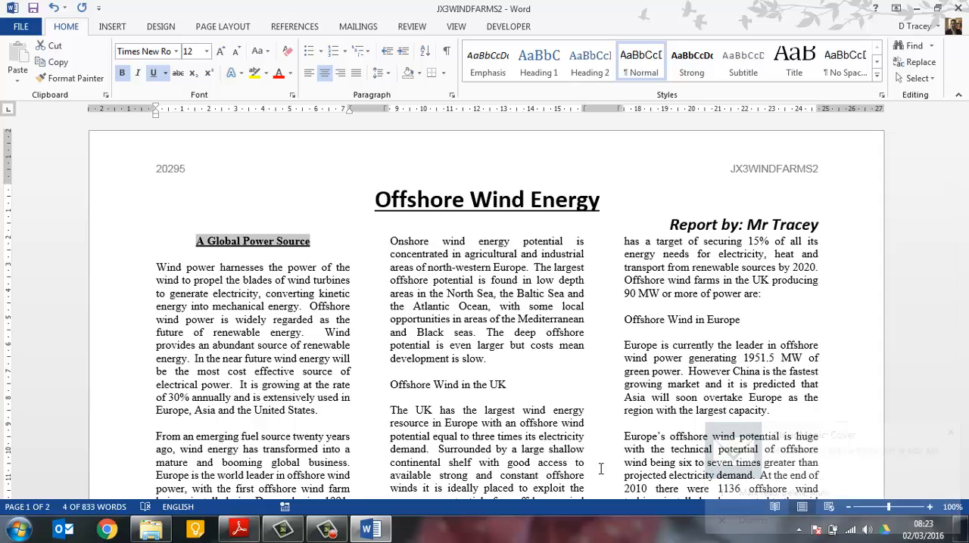
Recheck task 17 and set the "A Global Power Source" subheading to the sans-serif font Calibri at 14 point
key("alt+Tab")
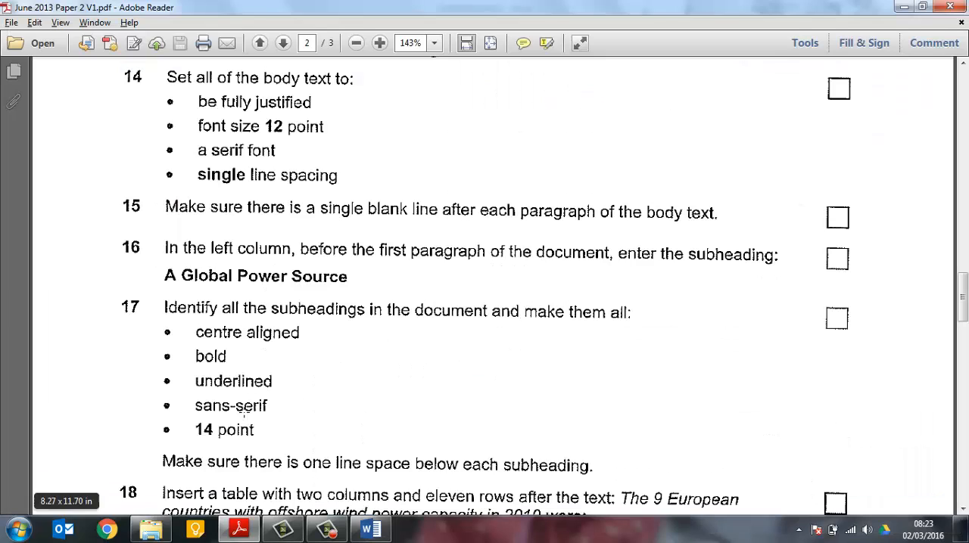
key("alt+Tab")
left_click(175, 51)
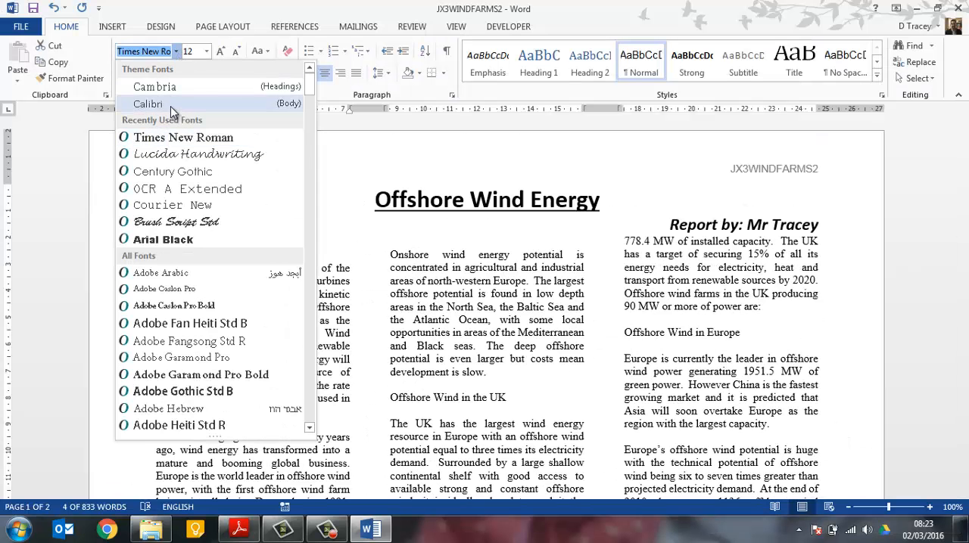
left_click(149, 104)
key("alt+Tab")
key("alt+Tab")
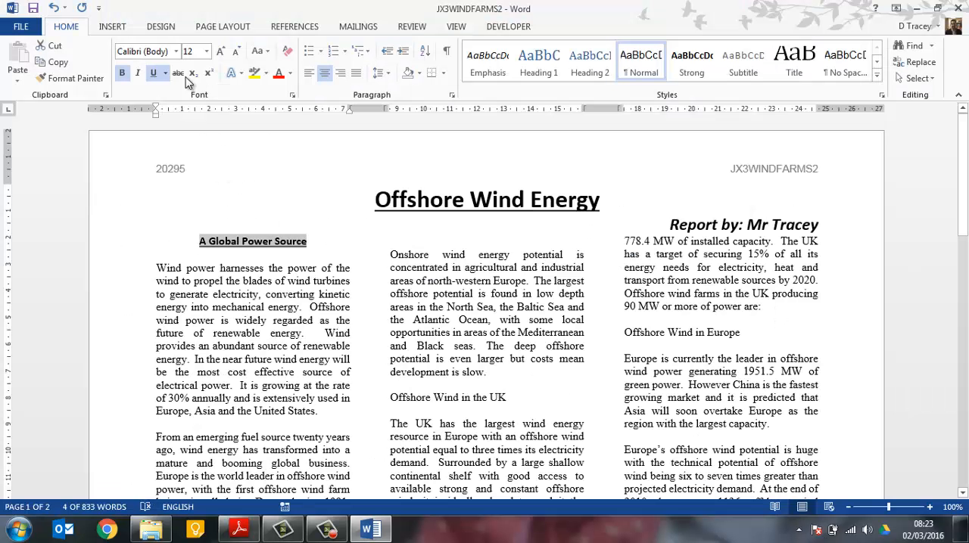
left_click(206, 51)
left_click(189, 134)
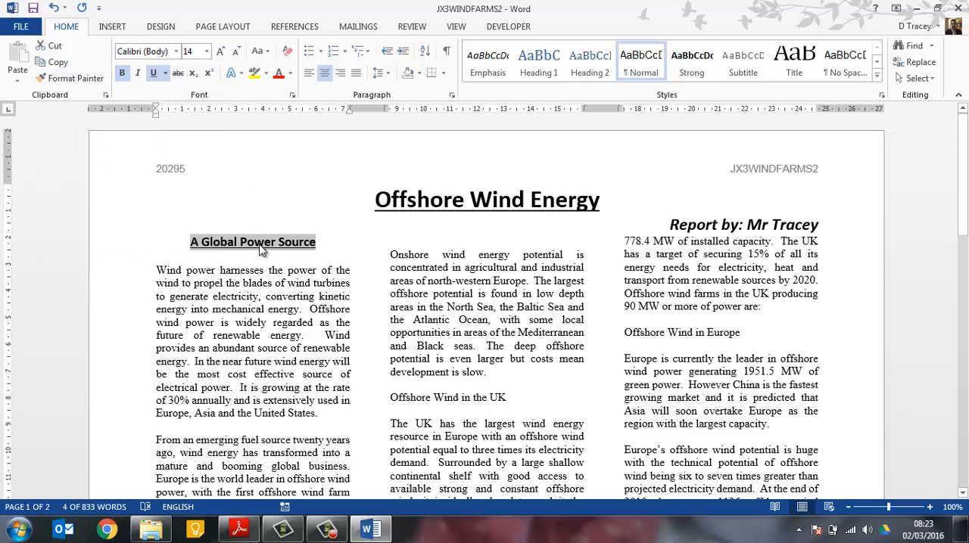
Copy the subheading formatting with Format Painter onto "Offshore Wind in the UK", "Largest Offshore Operations" and "Offshore Wind in Europe"
left_click(89, 80)
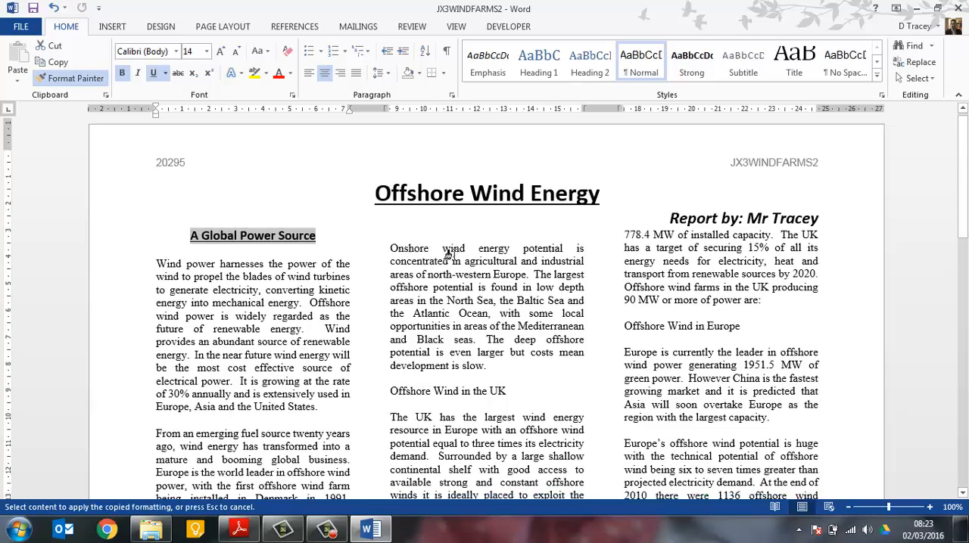
scroll(386, 235, "down", 4)
left_click_drag(386, 228, 507, 228)
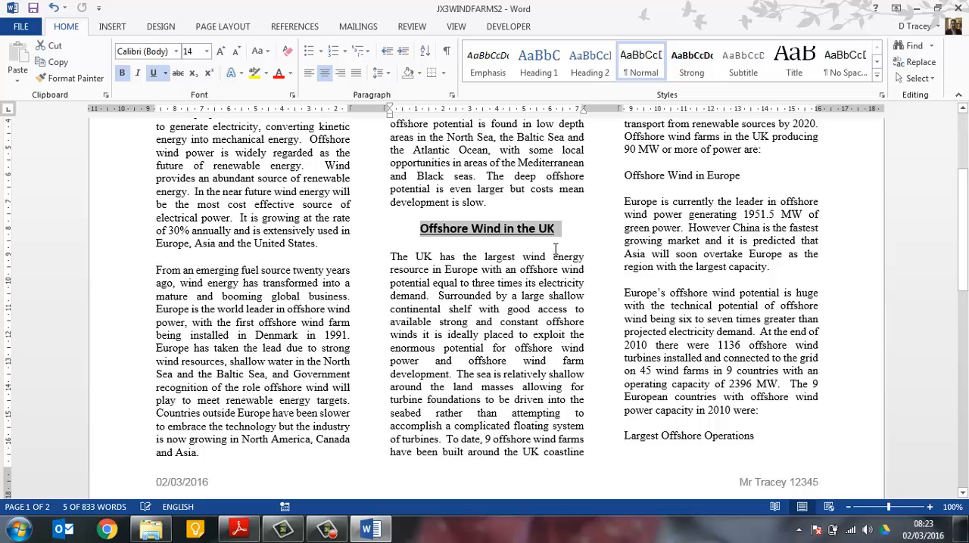
left_click(85, 78)
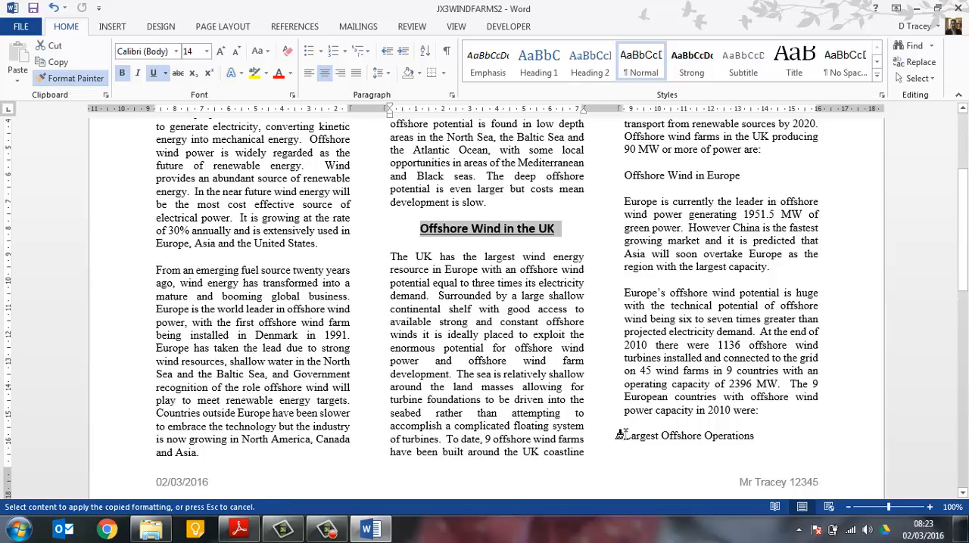
left_click_drag(624, 436, 759, 442)
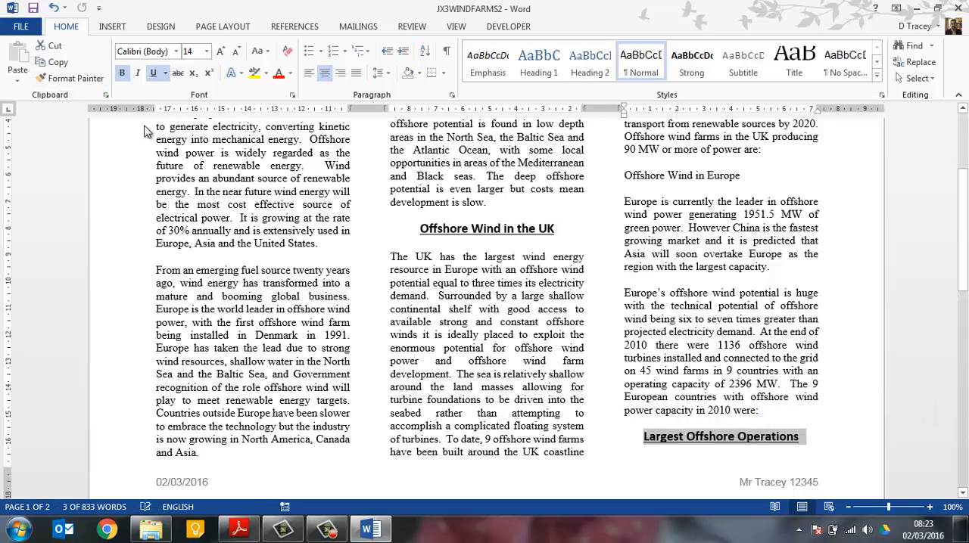
left_click(72, 78)
mouse_move(625, 176)
left_mouse_down()
mouse_move(729, 168)
mouse_move(743, 179)
left_mouse_up()
scroll(683, 261, "up", 5)
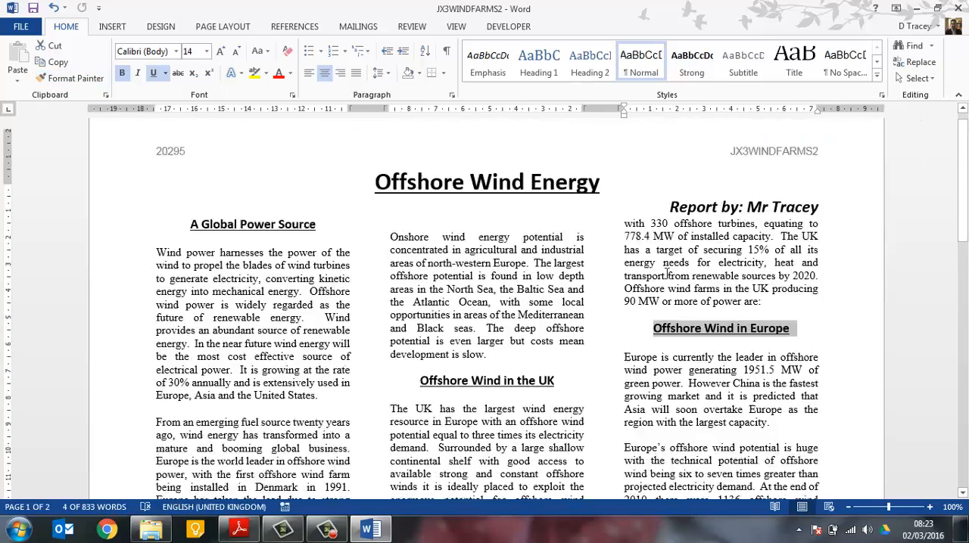
Copy the subheading formatting with Format Painter onto "Wind Energy Future" and "Benefits of Offshore" on the second page
scroll(683, 260, "down", 10)
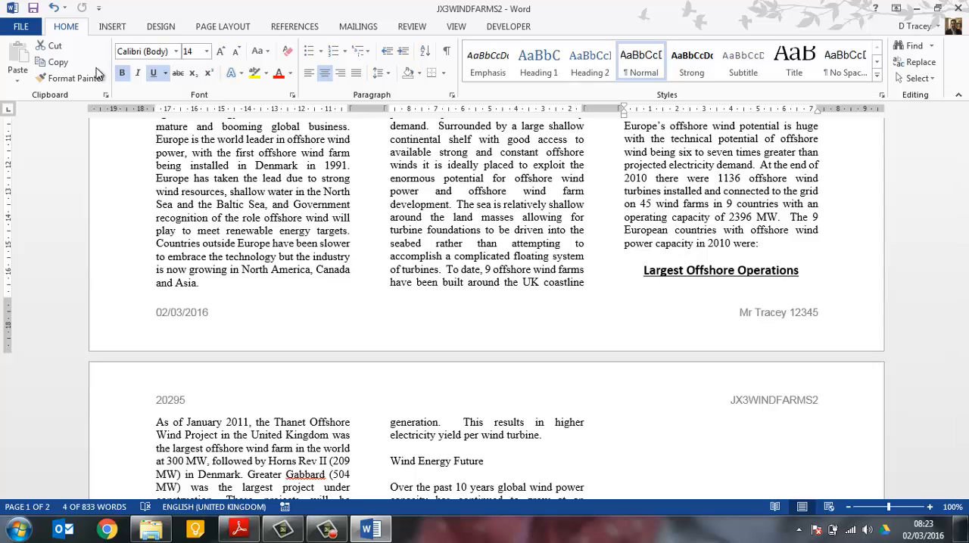
left_click(72, 77)
scroll(378, 288, "down", 5)
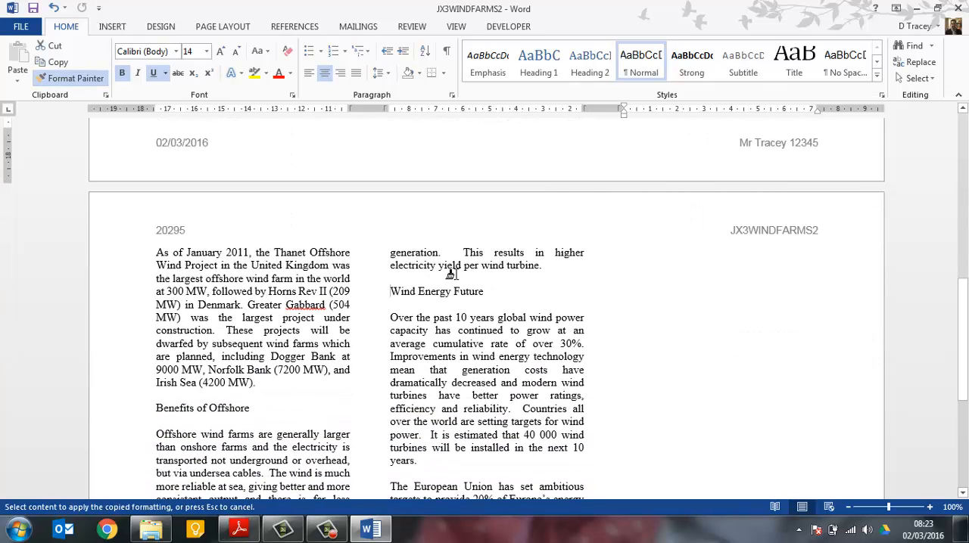
left_click_drag(452, 274, 481, 292)
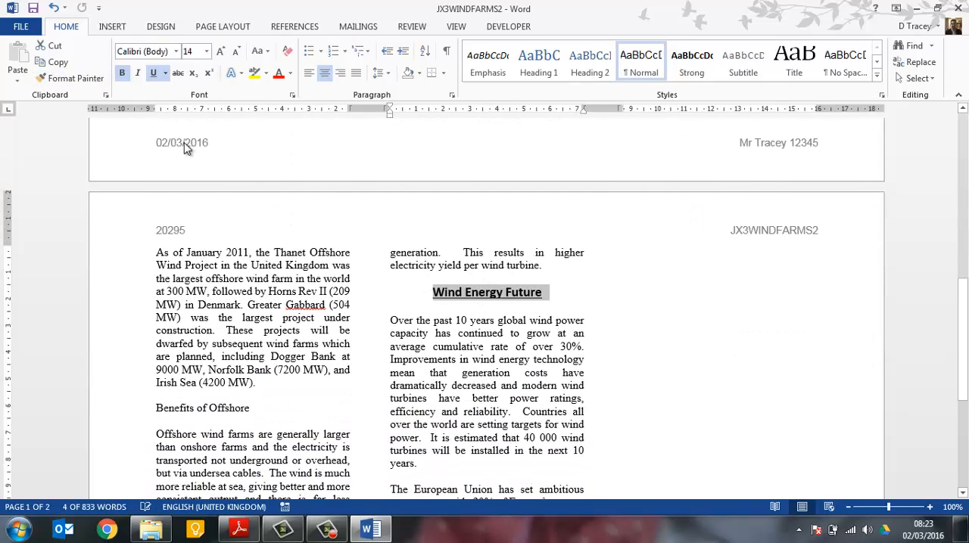
left_click(72, 78)
scroll(227, 303, "down", 3)
left_click_drag(148, 272, 255, 272)
left_click(76, 79)
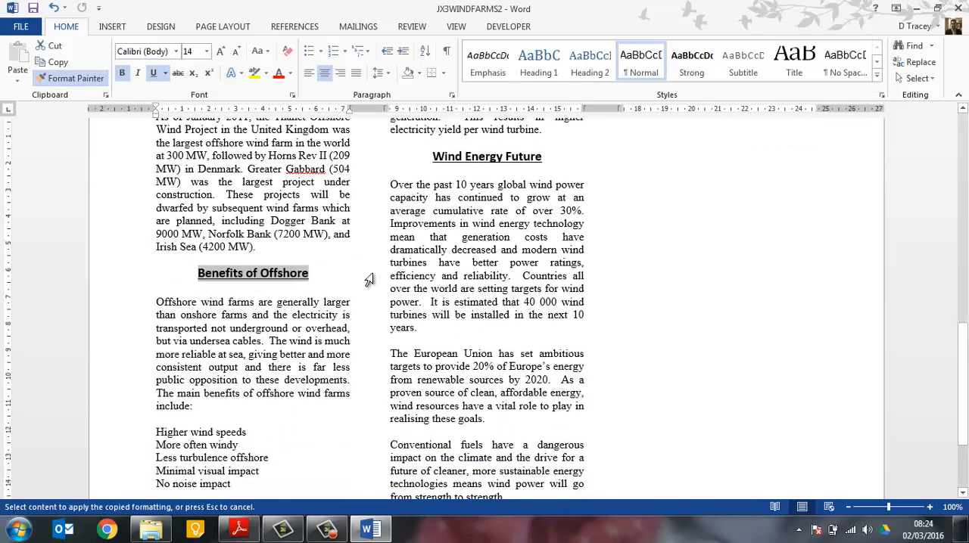
scroll(376, 283, "down", 2)
scroll(376, 283, "up", 5)
scroll(377, 282, "up", 15)
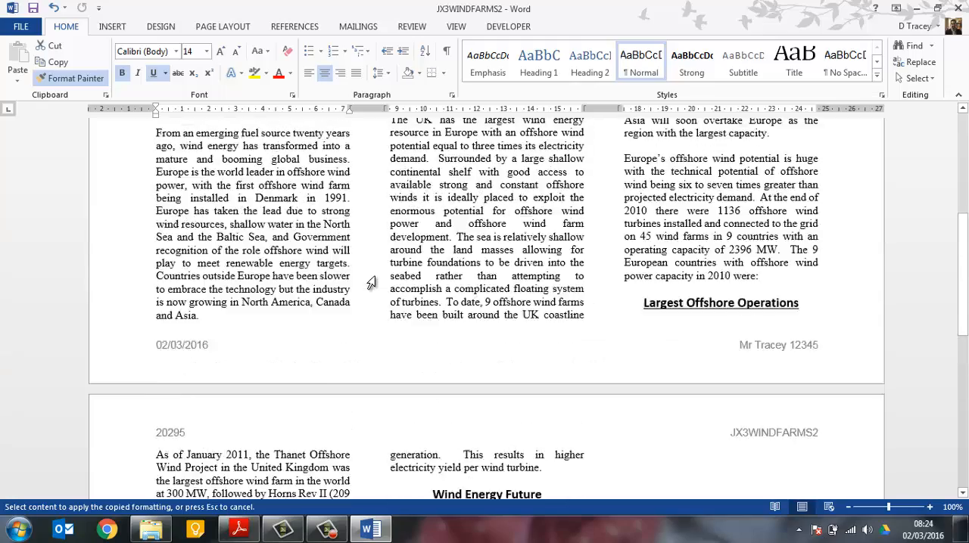
left_click(278, 242)
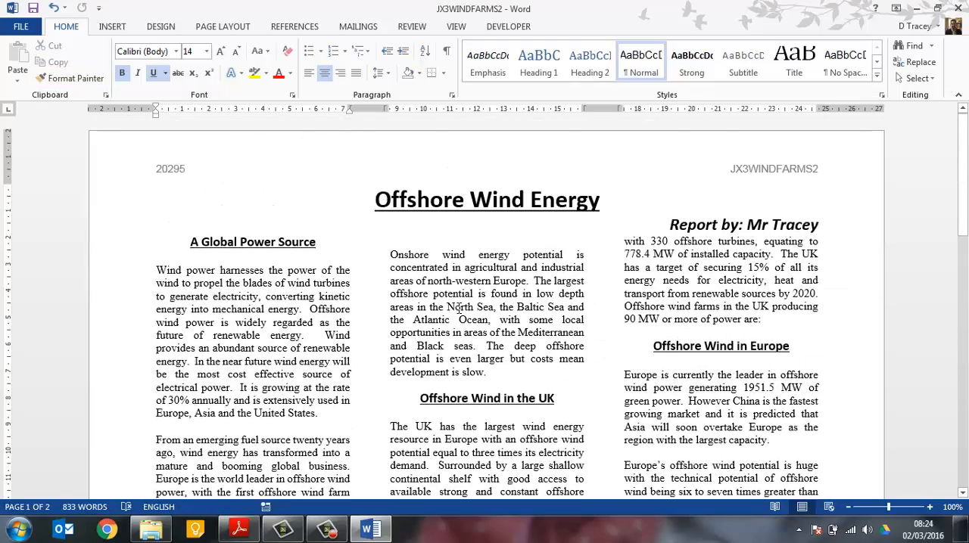
Reread task 17 in the exam paper and check the report for one line space below each subheading
key("alt+Tab")
scroll(383, 363, "down", 2)
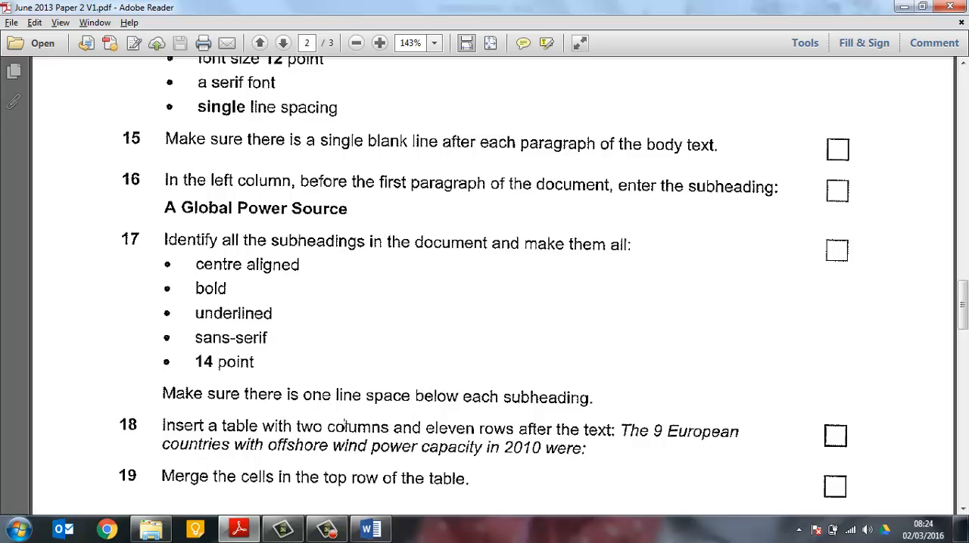
key("alt+Tab")
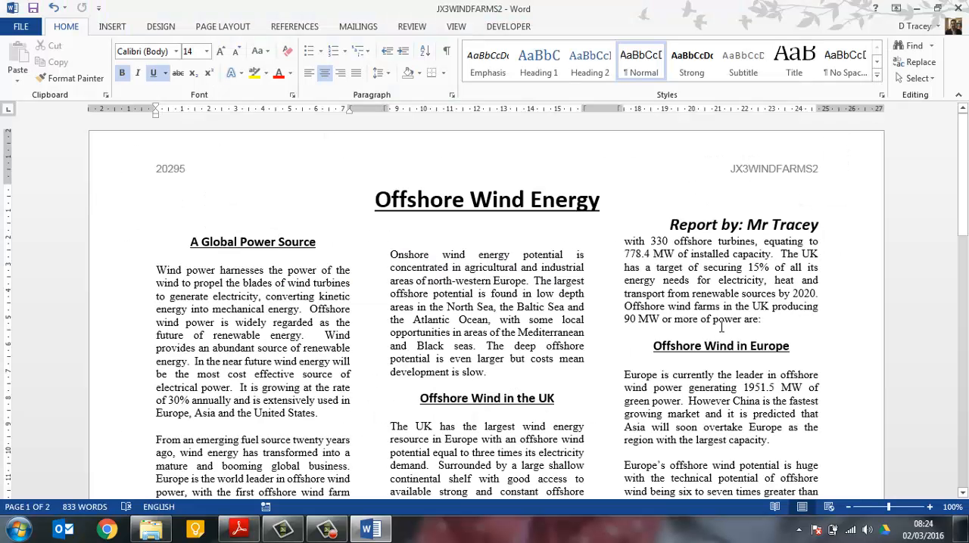
left_click(708, 356)
scroll(634, 370, "down", 10)
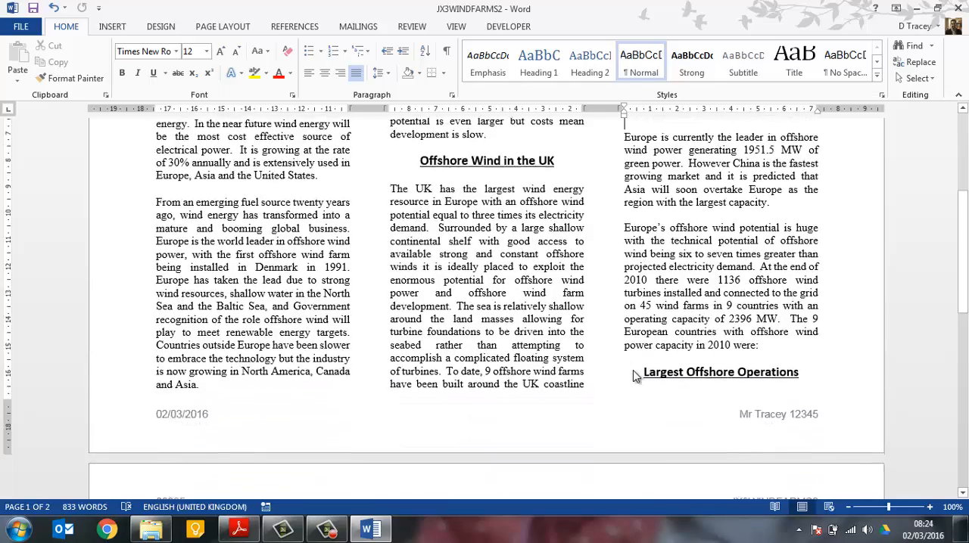
scroll(635, 370, "down", 2)
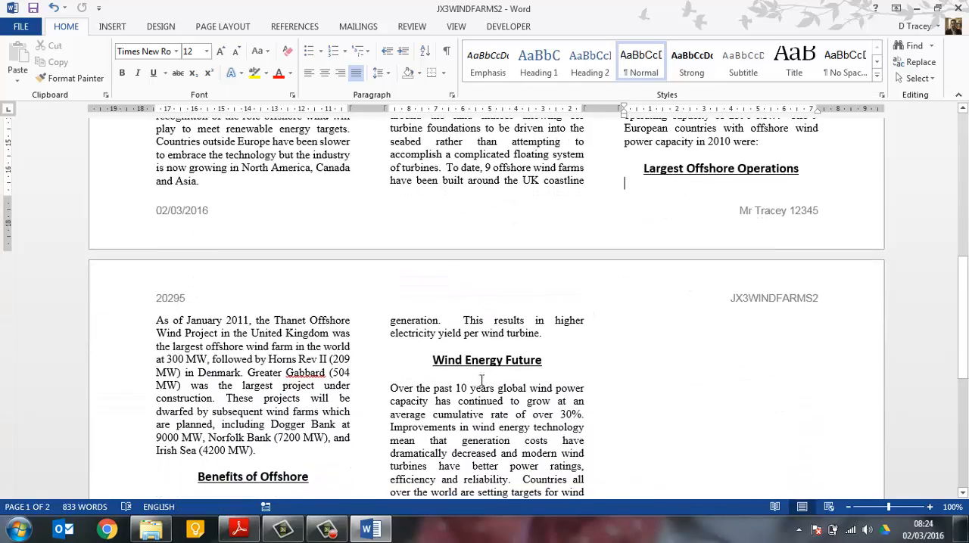
scroll(475, 377, "down", 5)
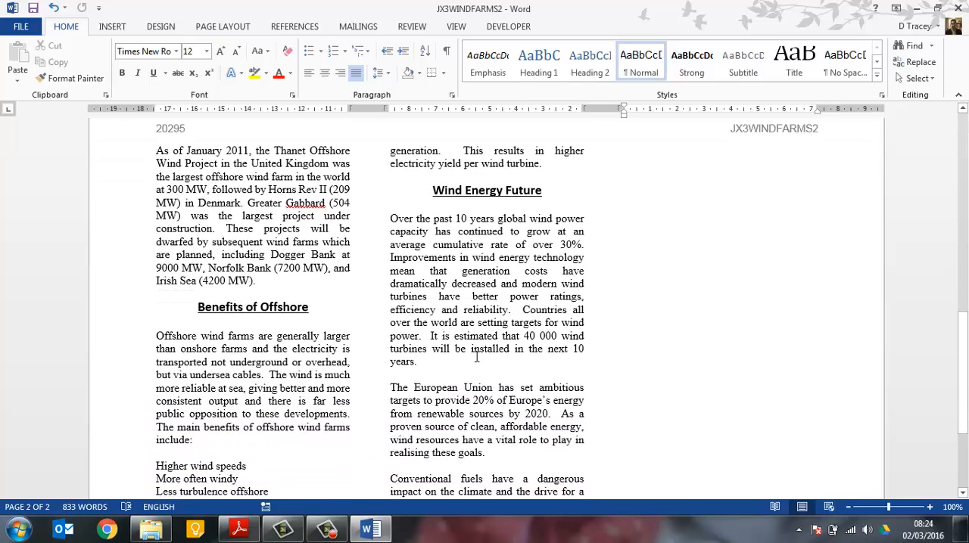
scroll(339, 369, "down", 4)
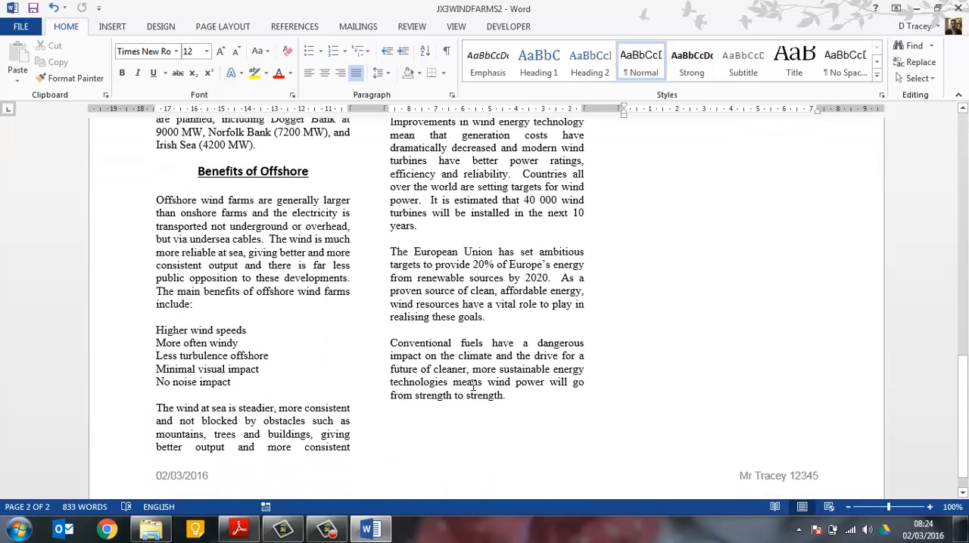
Mark task 18 in the exam paper and add blank lines after "The 9 European countries with offshore wind power capacity in 2010 were:"
left_click(239, 529)
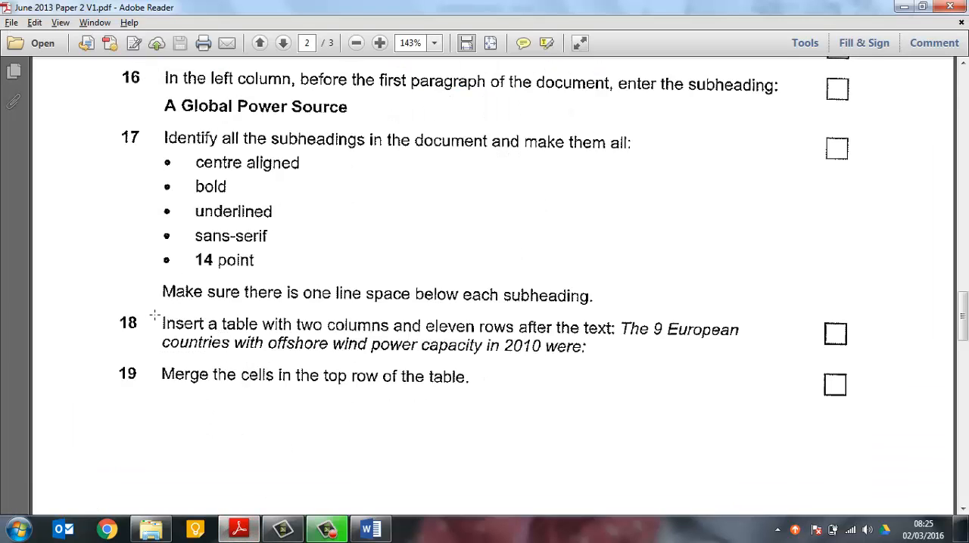
left_click_drag(154, 314, 758, 371)
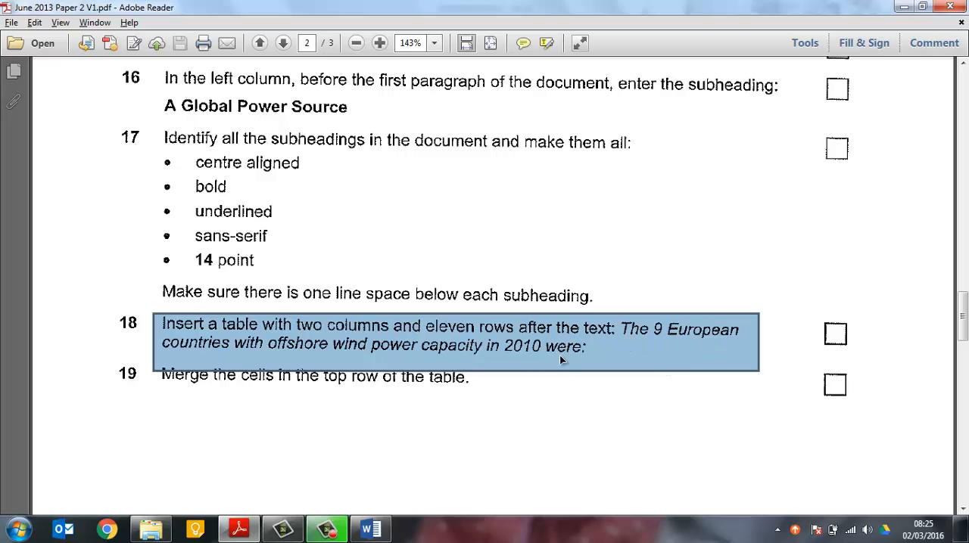
key("alt+Tab")
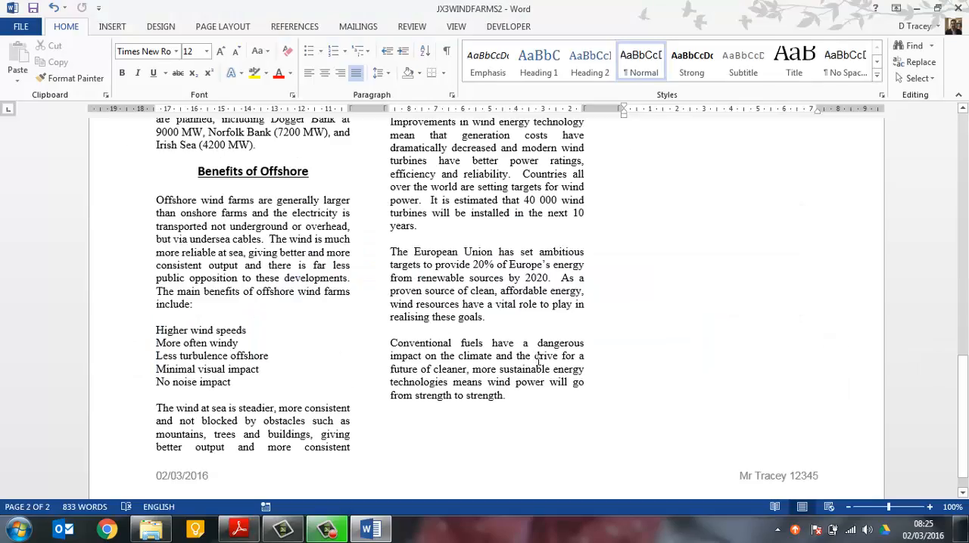
scroll(537, 362, "up", 5)
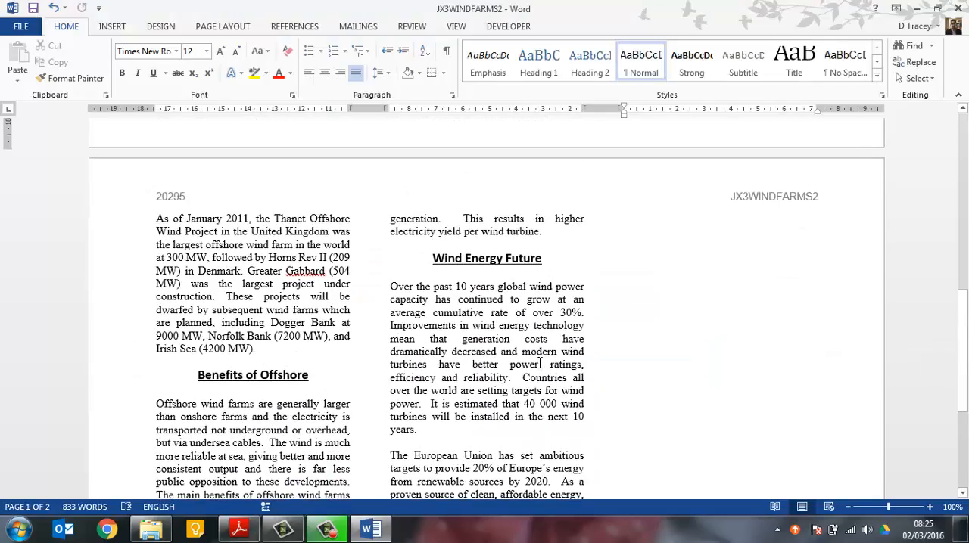
scroll(539, 363, "up", 7)
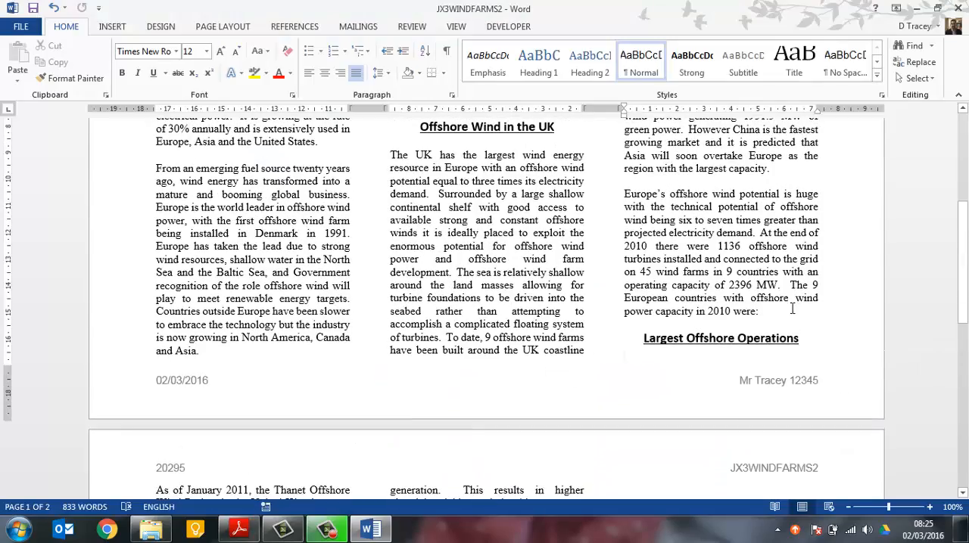
key("Return")
key("Return")
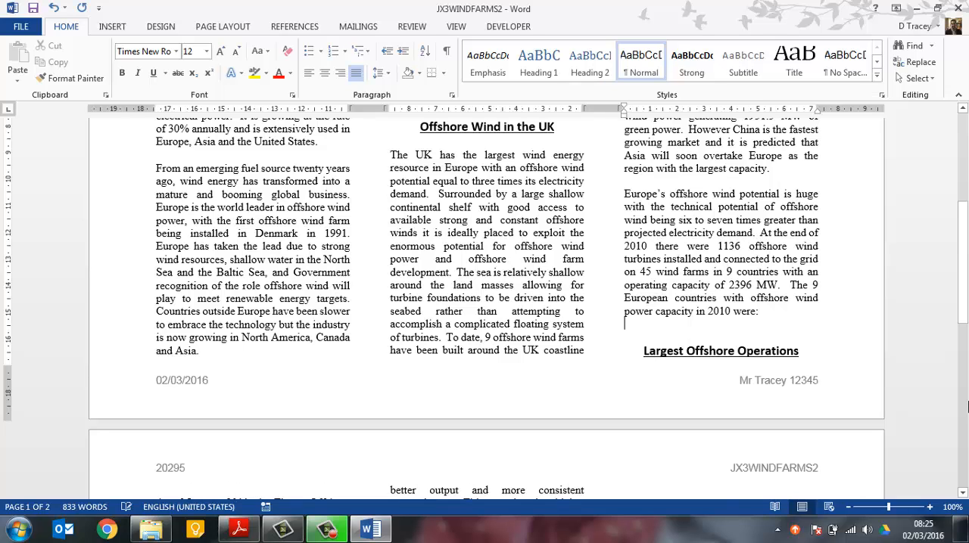
Insert a table with two columns and eleven rows below the text about the 9 European countries
left_click(112, 26)
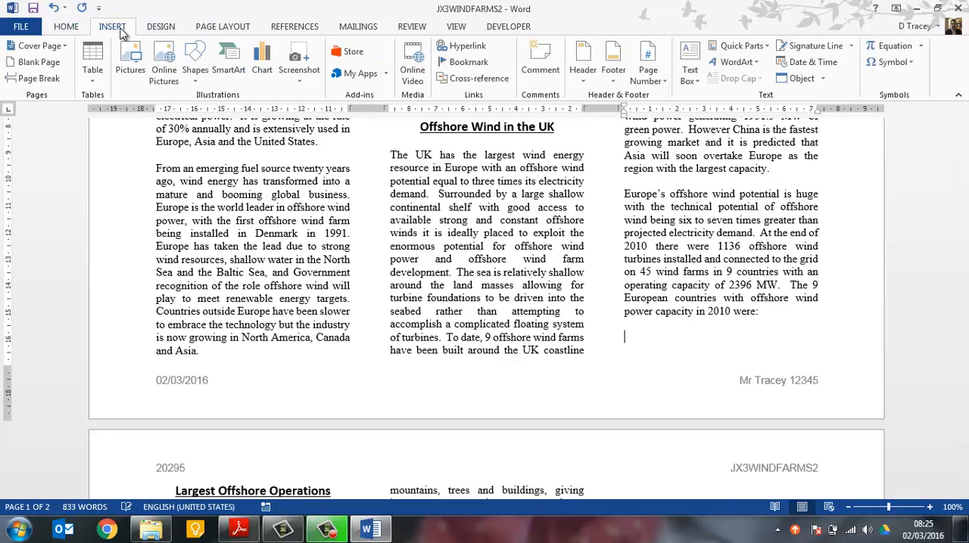
left_click(93, 75)
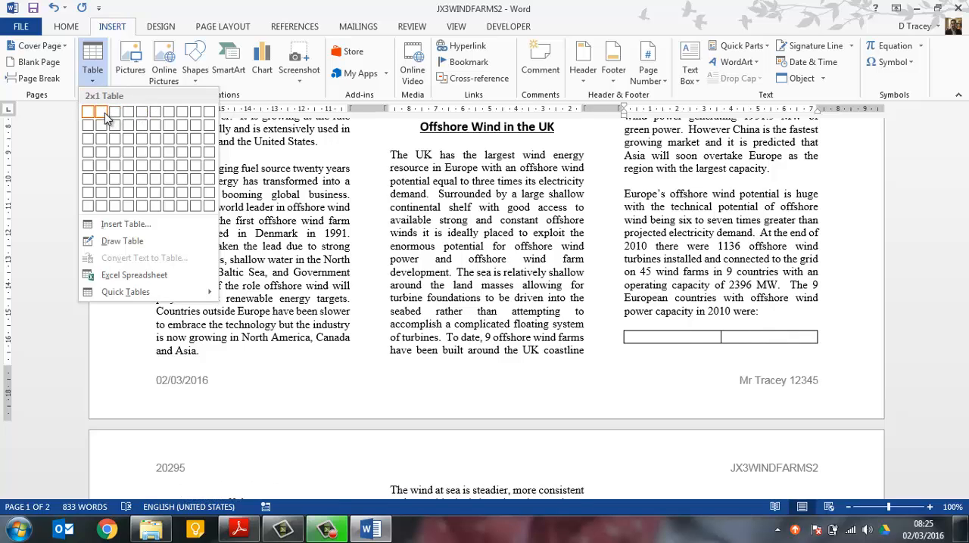
left_click(115, 225)
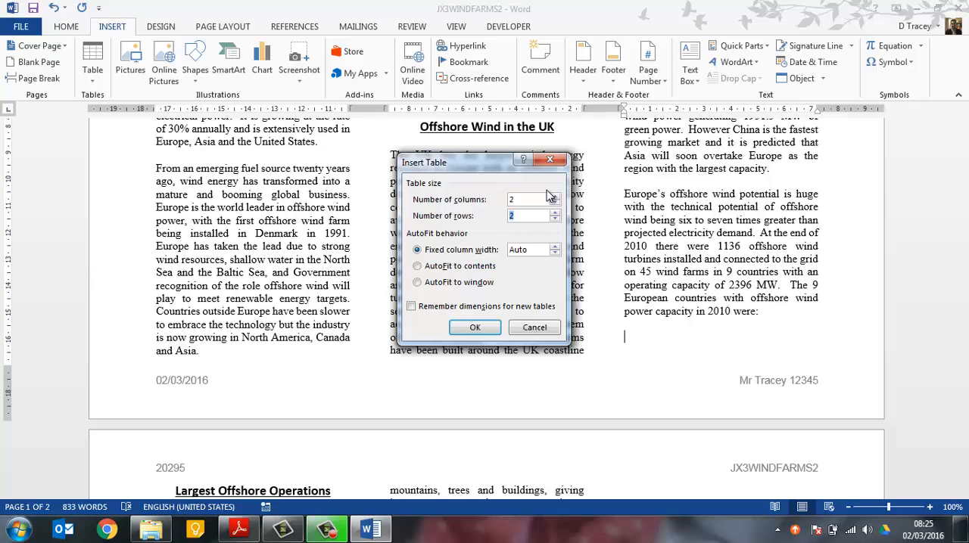
left_click(474, 327)
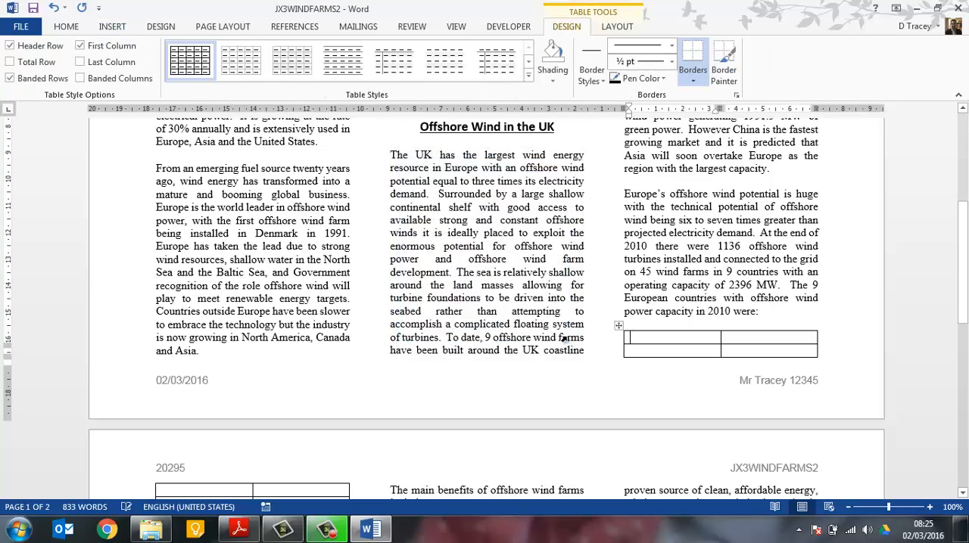
scroll(666, 340, "down", 3)
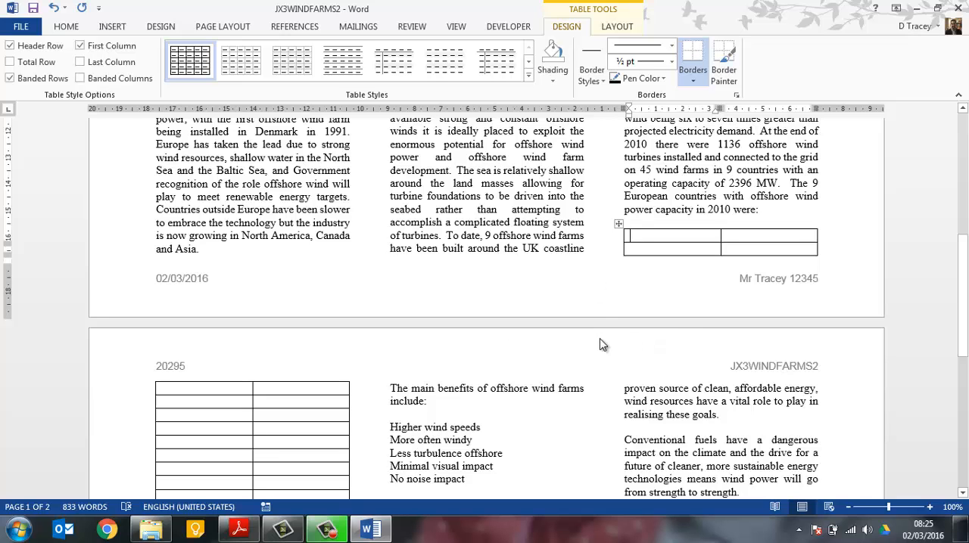
Read task 19 in the exam paper and merge the two cells in the table's top row
key("alt+Tab")
scroll(595, 338, "down", 3)
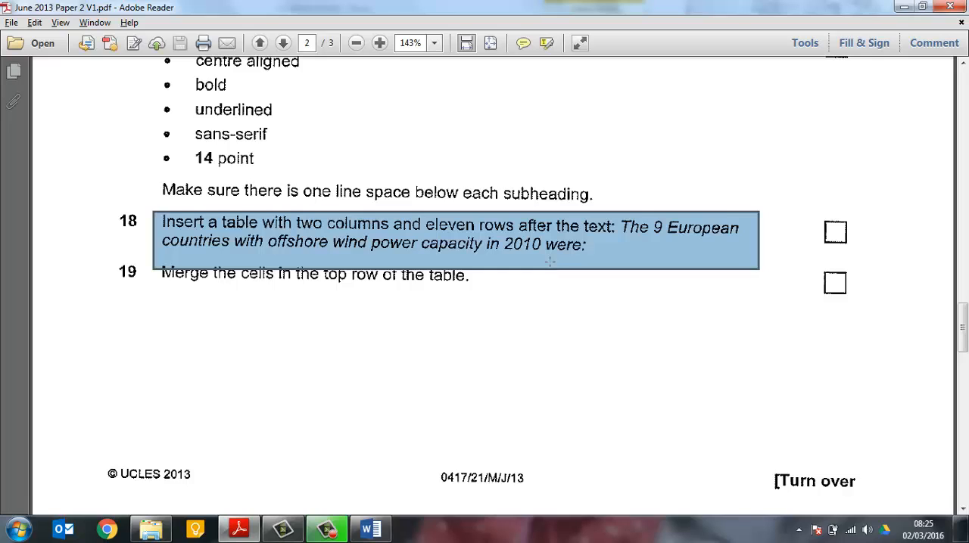
scroll(549, 261, "down", 2)
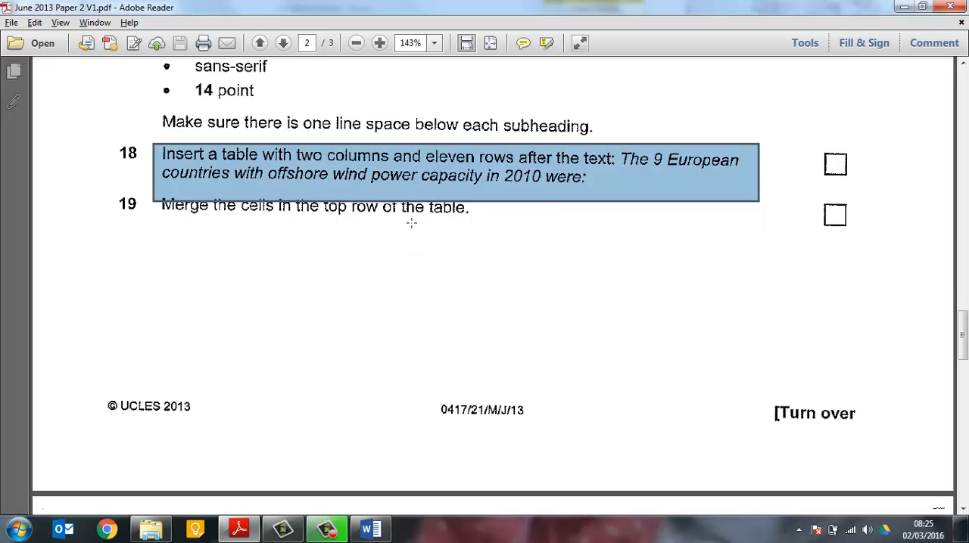
key("alt+Tab")
left_click_drag(674, 236, 732, 240)
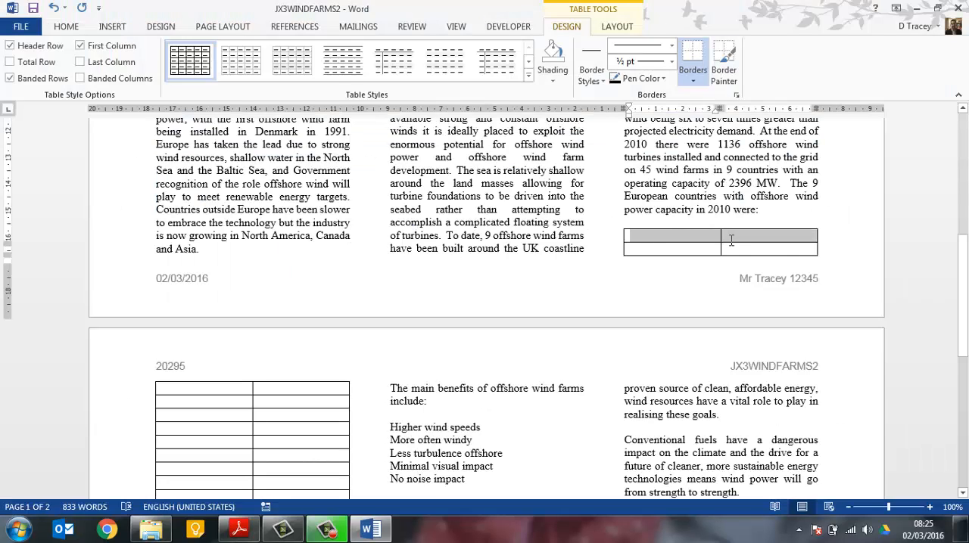
right_click(734, 240)
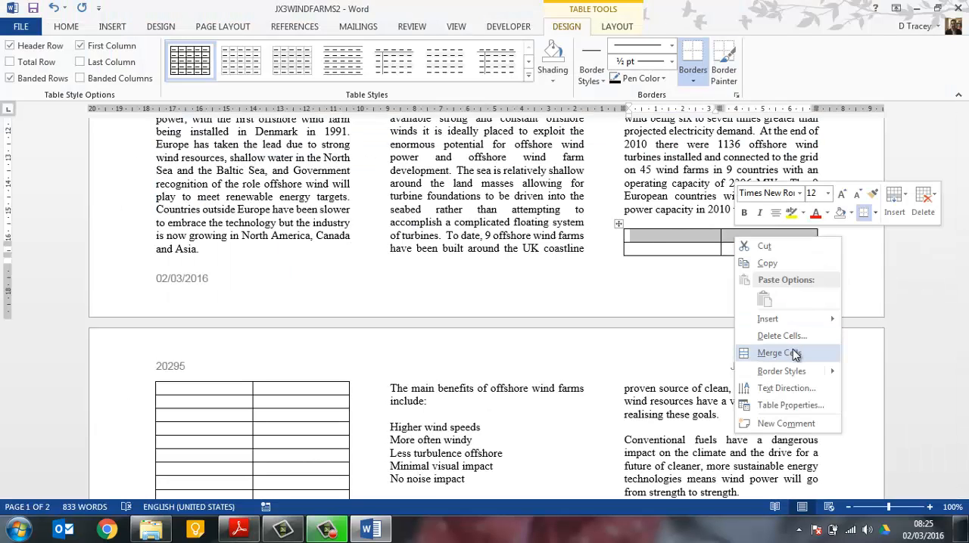
left_click(780, 354)
Read task 20 in the exam paper and enter "Offshore….." in the merged top row of the table
key("alt+Tab")
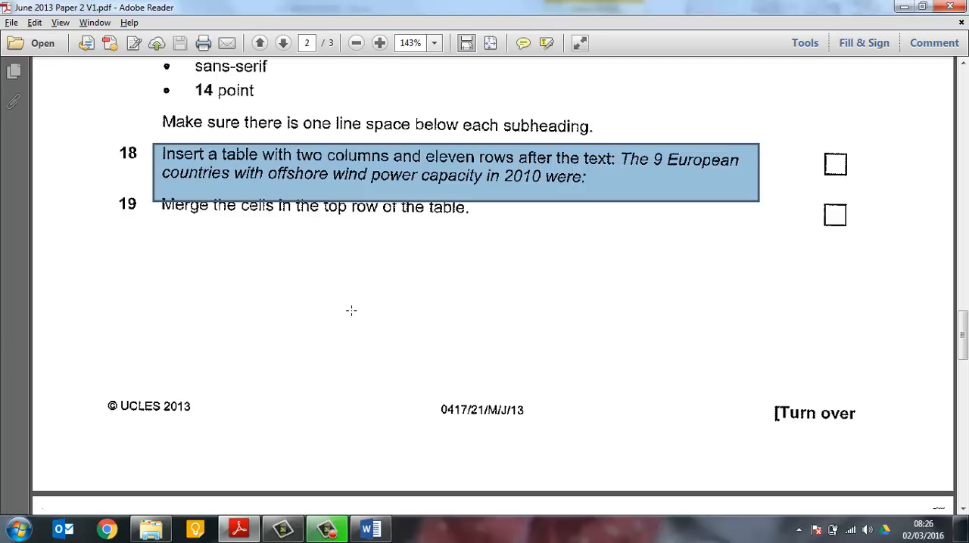
scroll(351, 311, "down", 10)
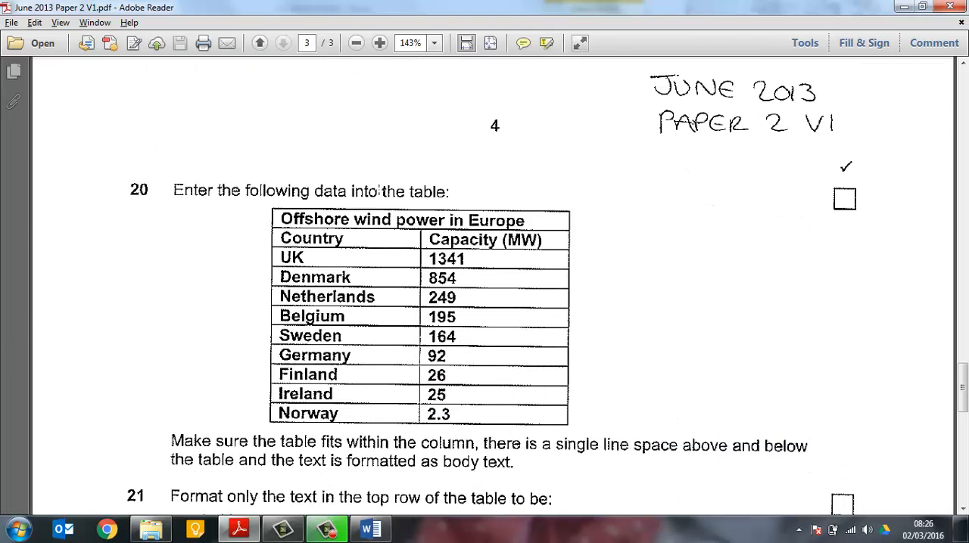
scroll(468, 173, "down", 1)
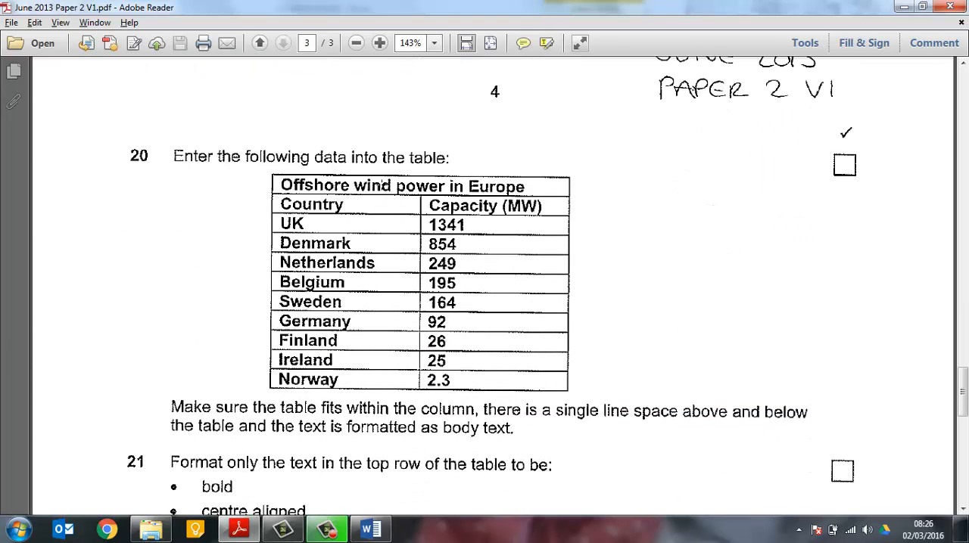
key("alt+Tab")
left_click(657, 242)
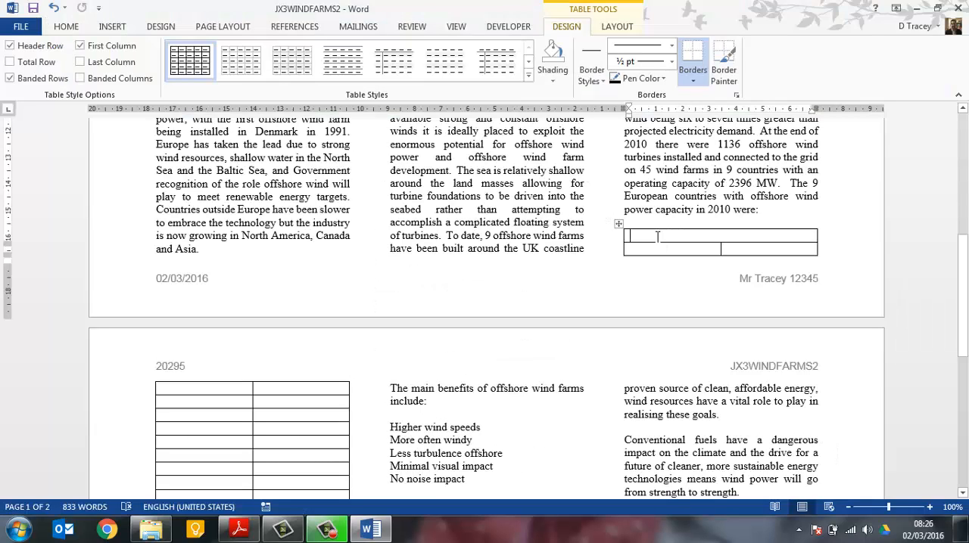
type("Offshore…..")
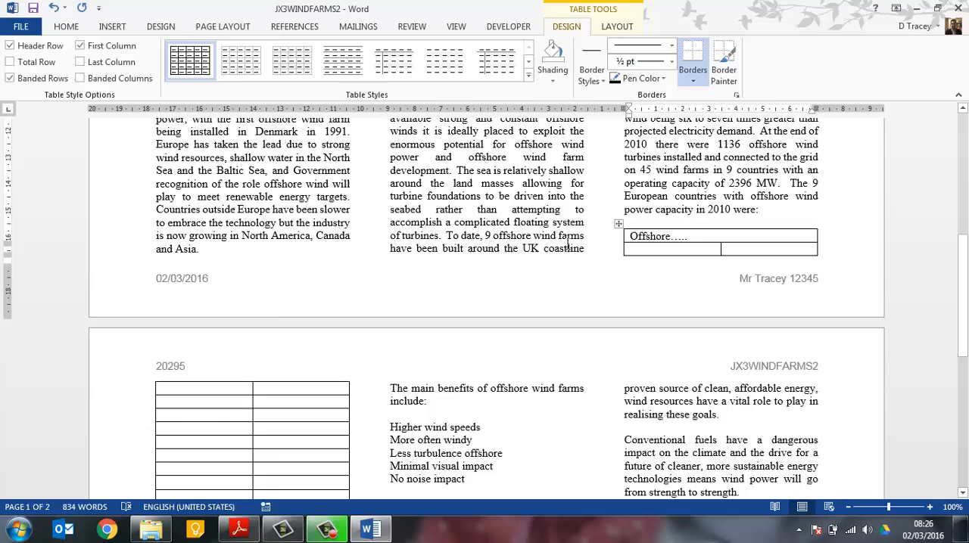
Review task 20's table requirements in the exam paper and compare the top-row text's font and size with the body text
key("alt+Tab")
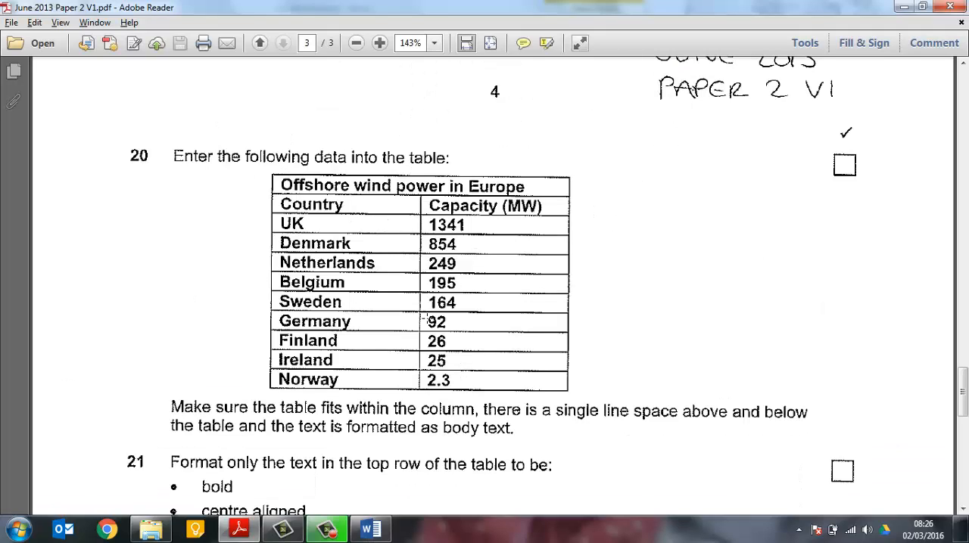
scroll(427, 302, "down", 1)
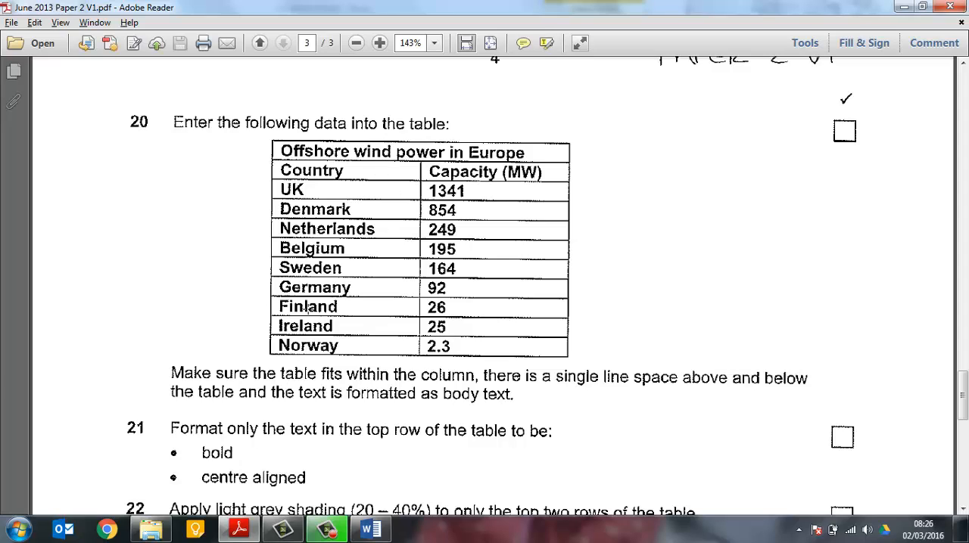
scroll(447, 374, "down", 1)
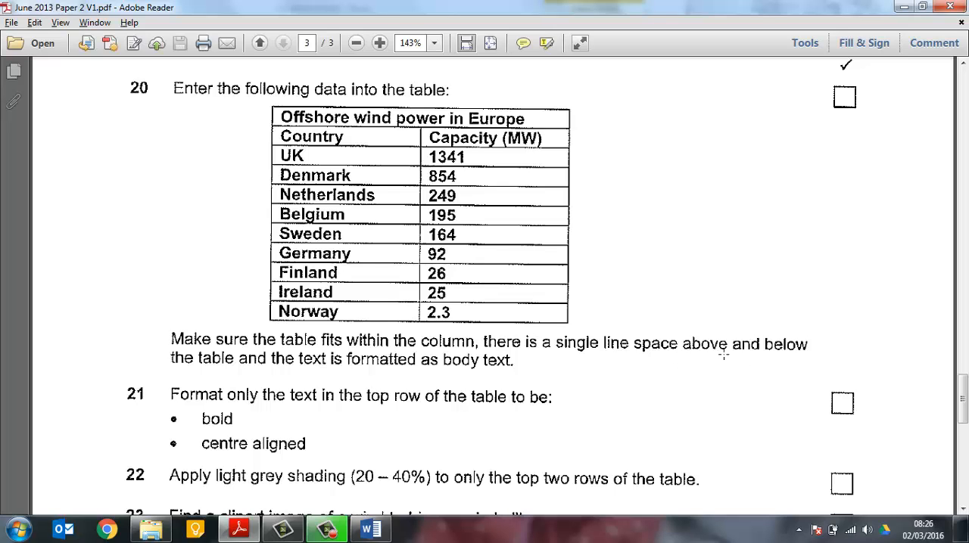
key("alt+Tab")
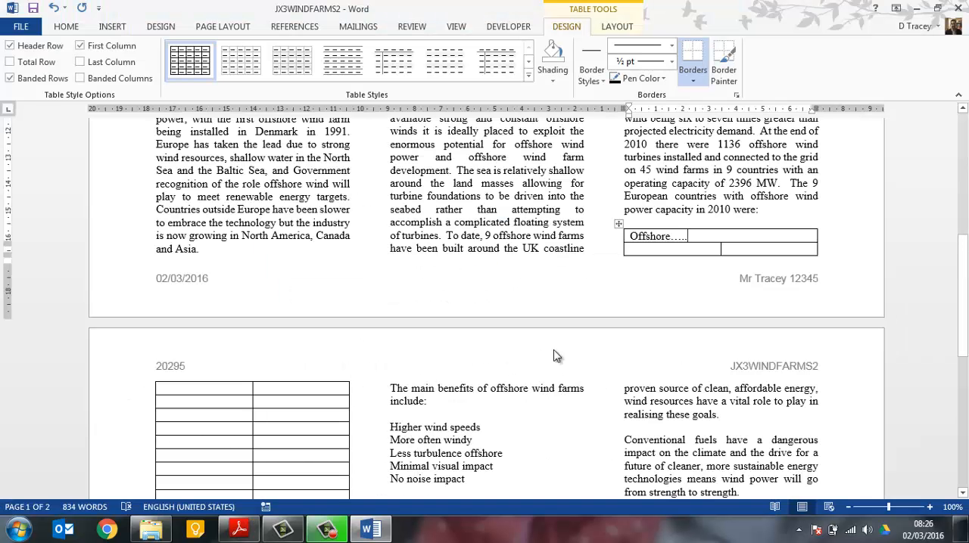
scroll(670, 250, "up", 1)
left_click_drag(663, 217, 690, 218)
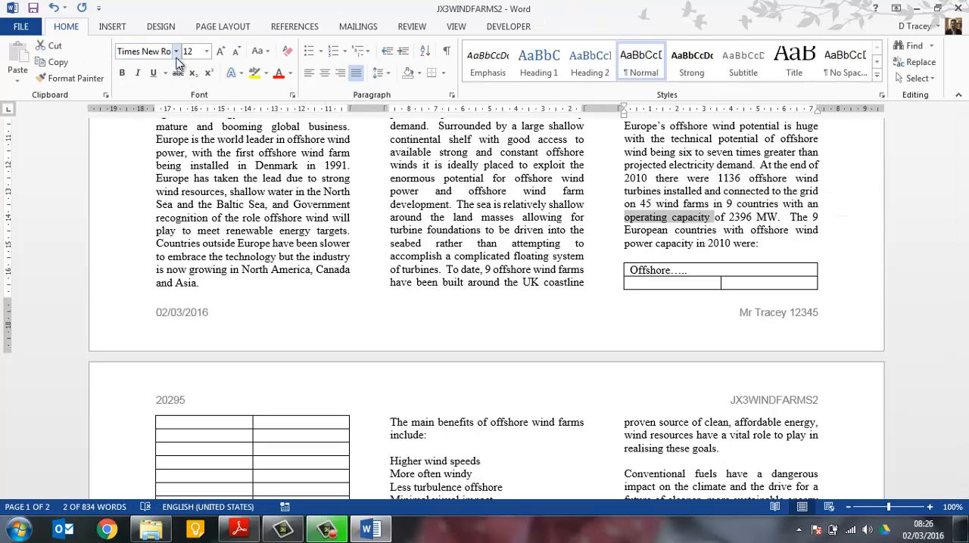
left_click(659, 271)
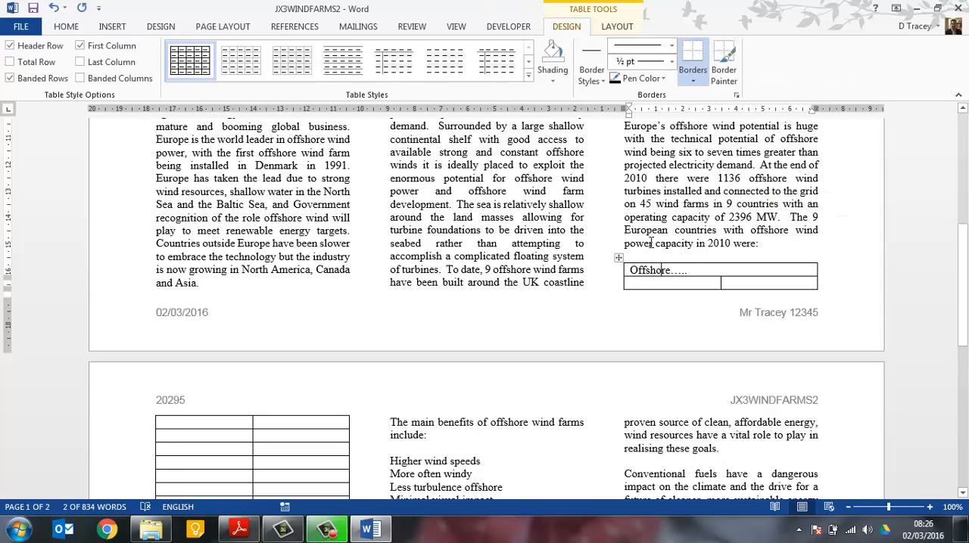
left_click(75, 28)
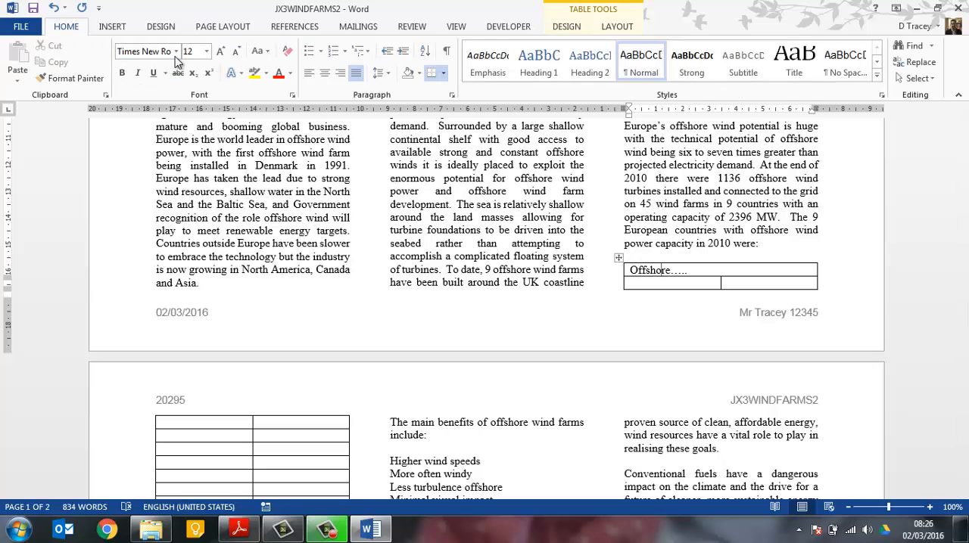
scroll(666, 312, "down", 2)
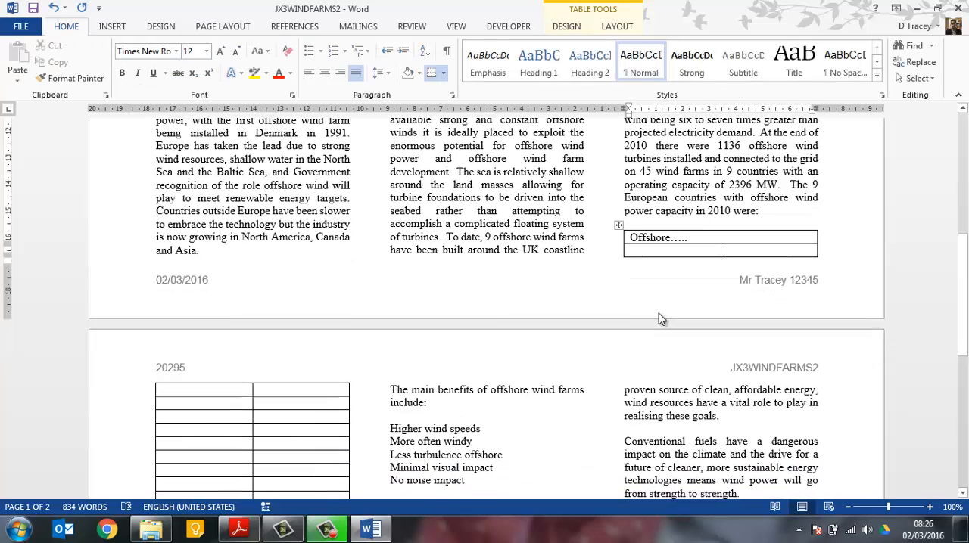
key("alt+Tab")
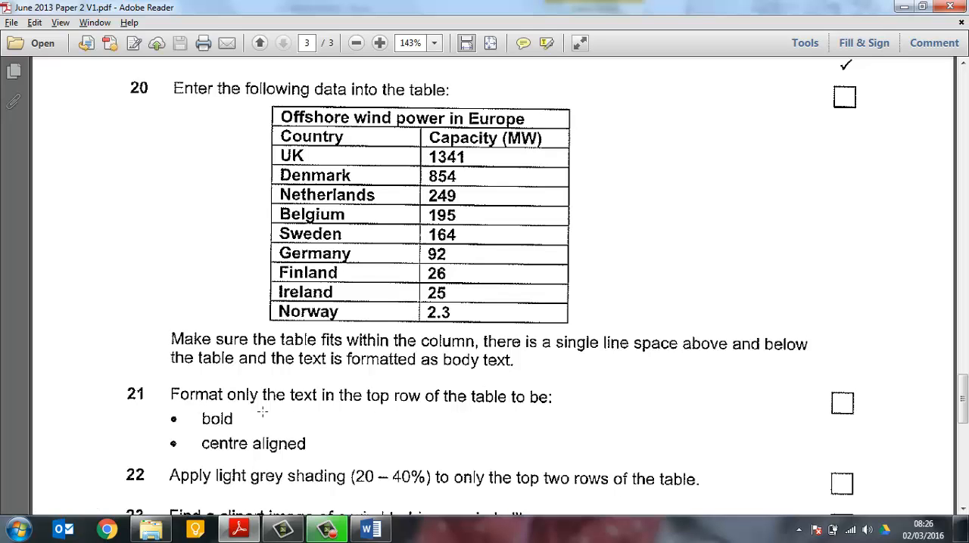
Make the "Offshore….." text in the table's top row bold and centre aligned
key("alt+Tab")
left_click(699, 161)
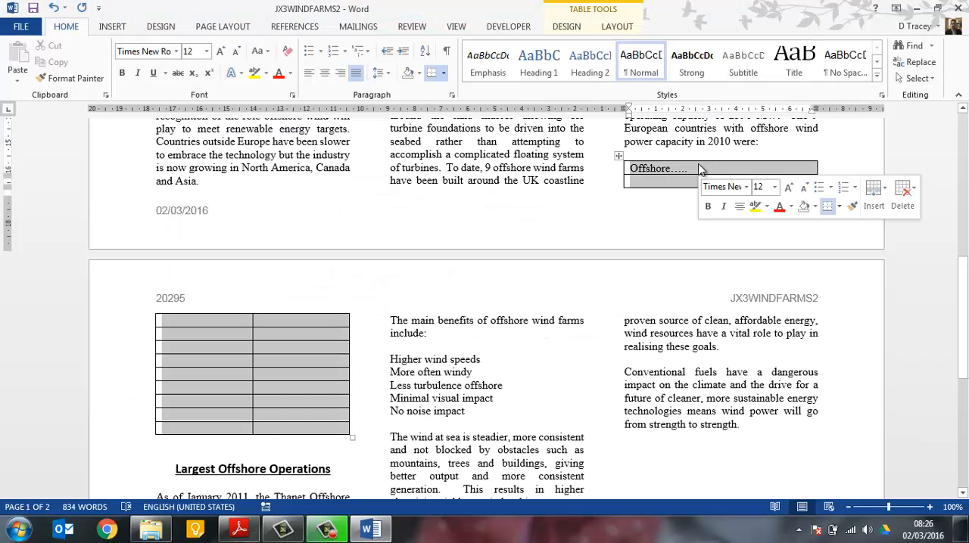
left_click(693, 171)
left_click_drag(689, 172, 629, 178)
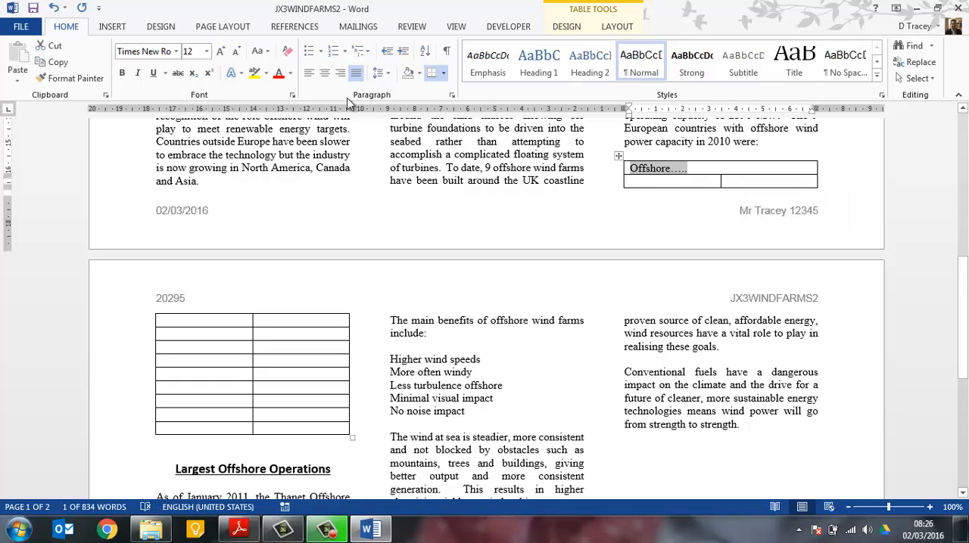
left_click(121, 72)
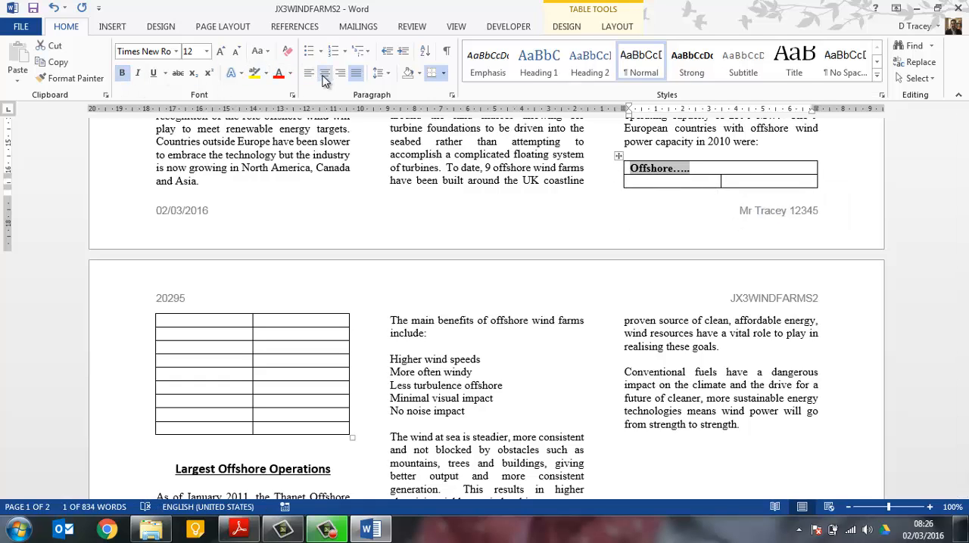
left_click(324, 80)
Read task 22 in the exam paper and apply grey shading to the table's top two rows
key("alt+Tab")
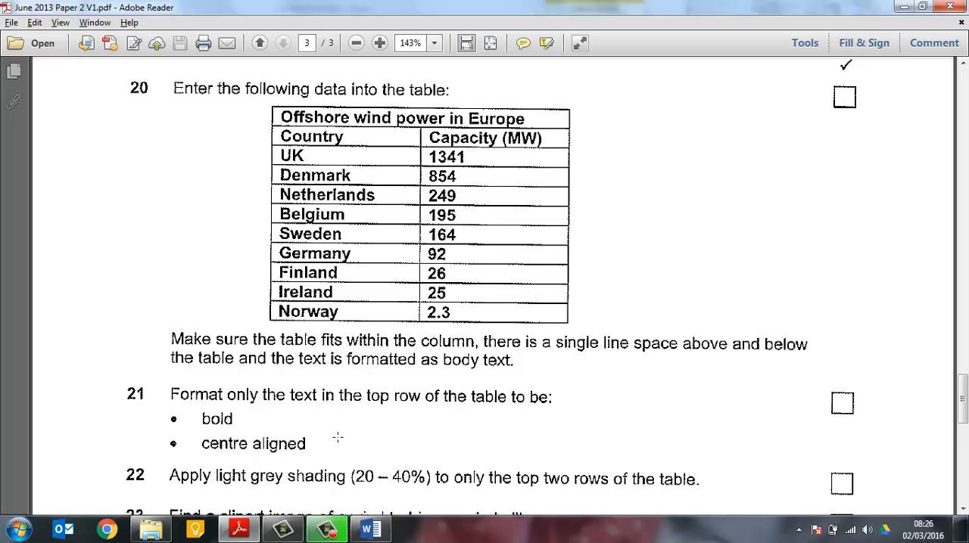
scroll(338, 438, "down", 3)
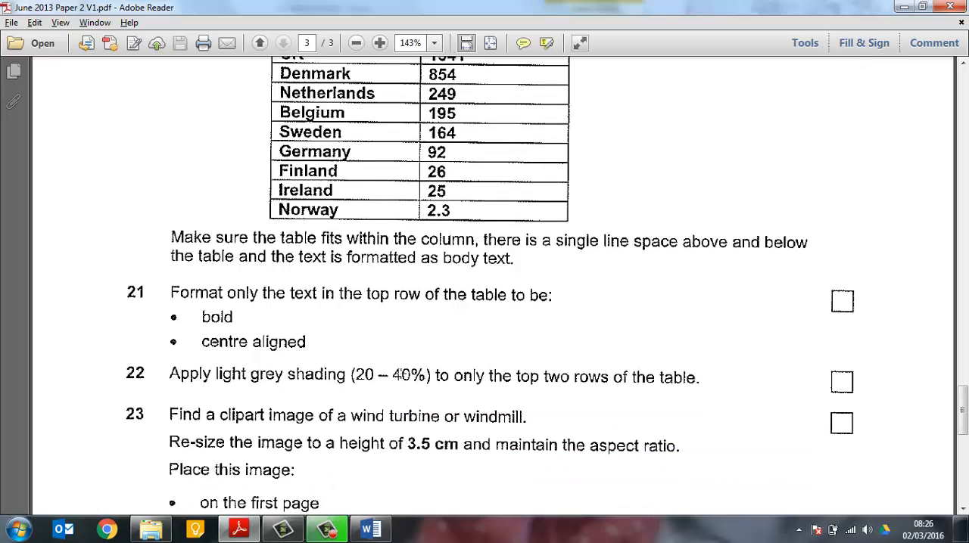
key("alt+Tab")
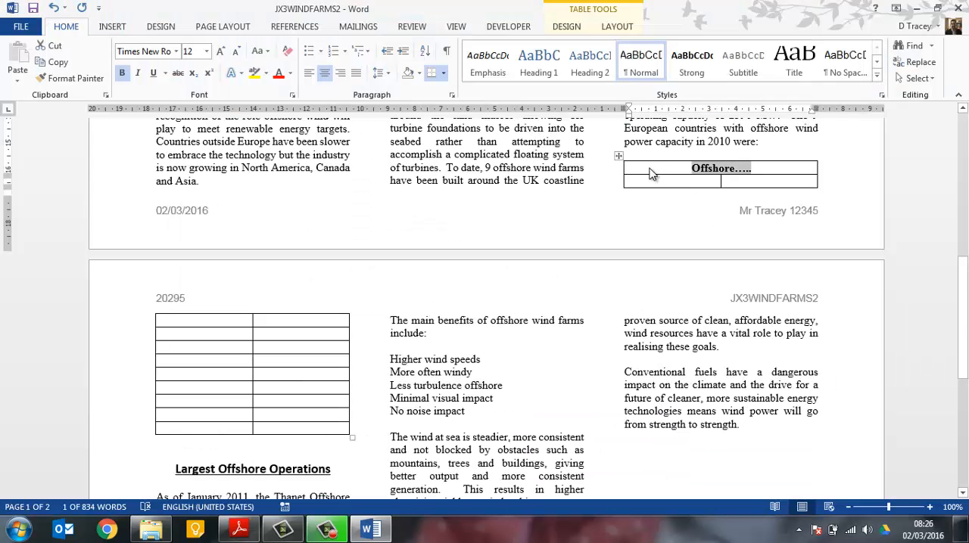
left_click(618, 156)
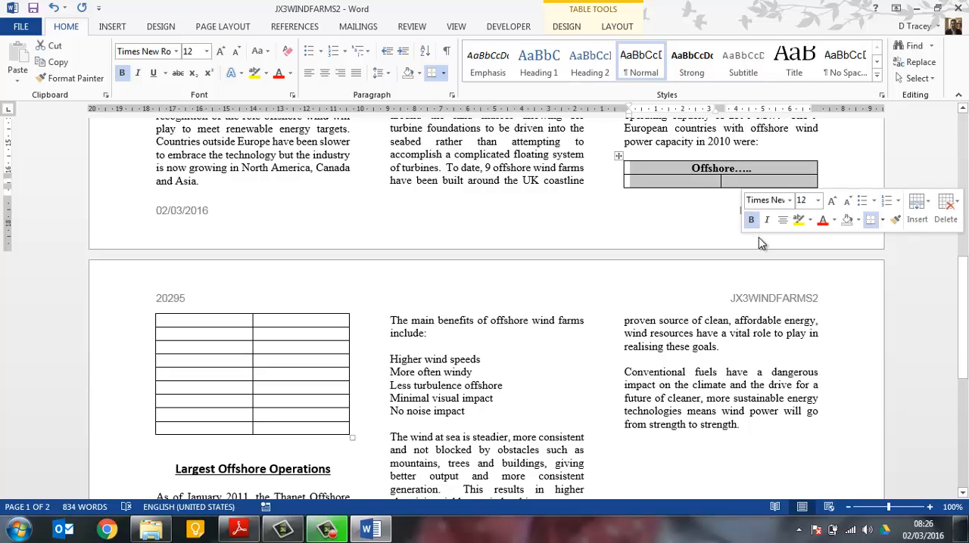
left_click(419, 74)
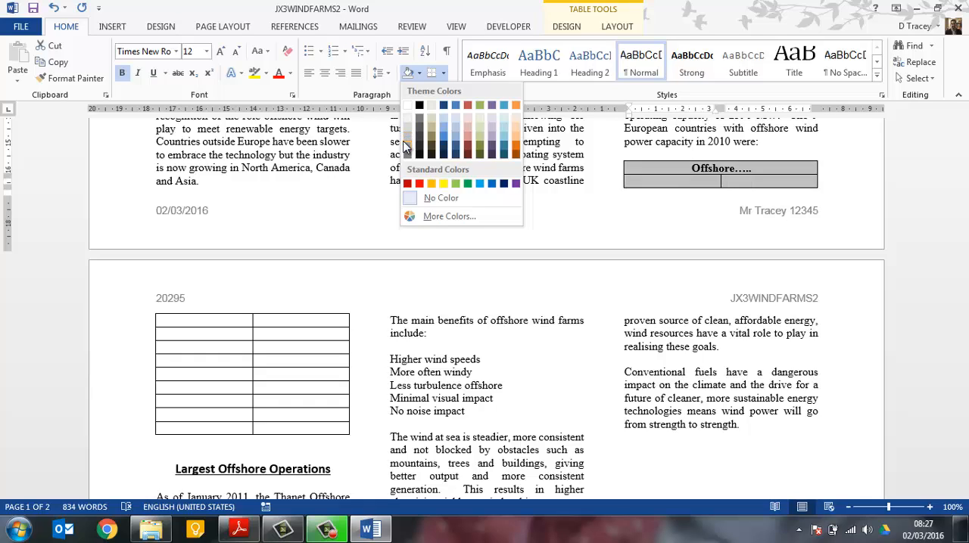
left_click(406, 146)
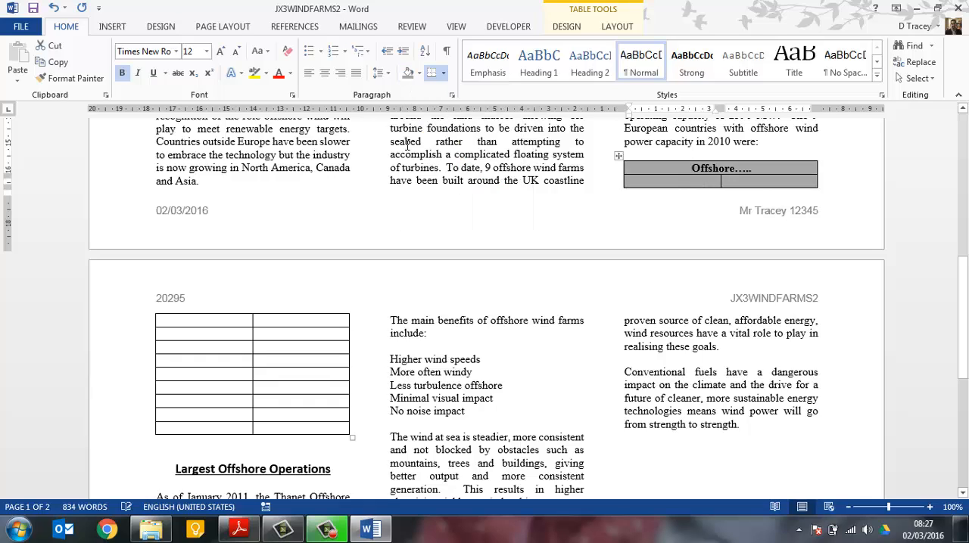
Read task 23 in the exam paper for the clipart image's subject, height, placement and text wrapping
key("alt+Tab")
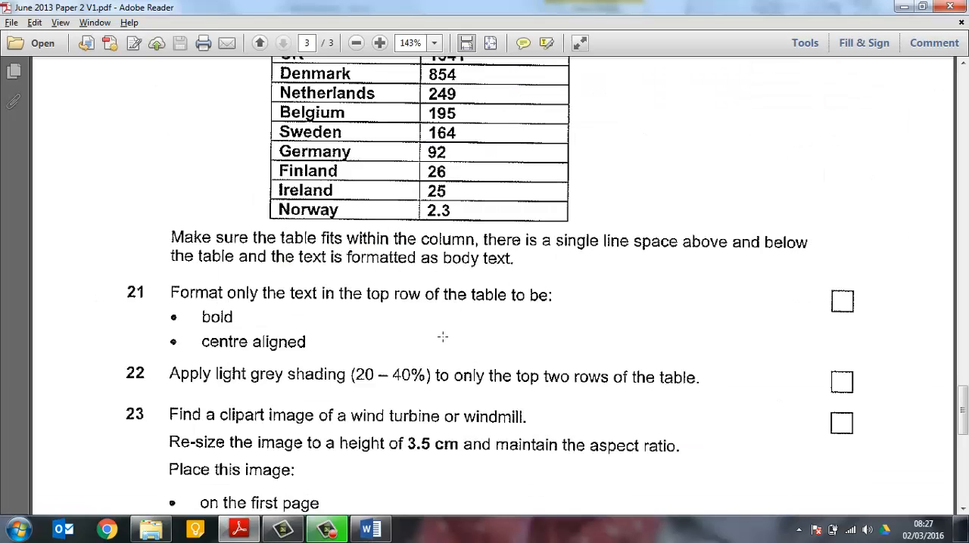
scroll(442, 336, "down", 3)
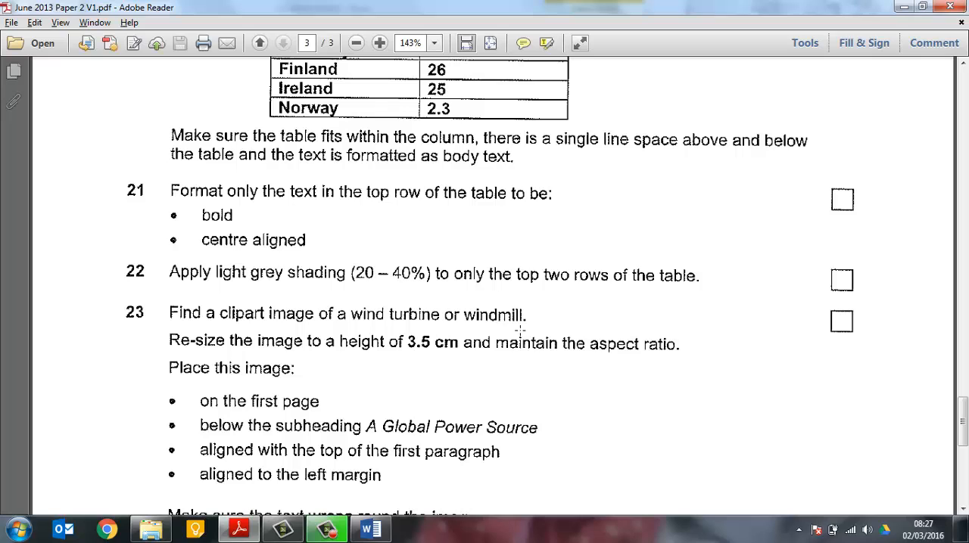
scroll(520, 329, "down", 2)
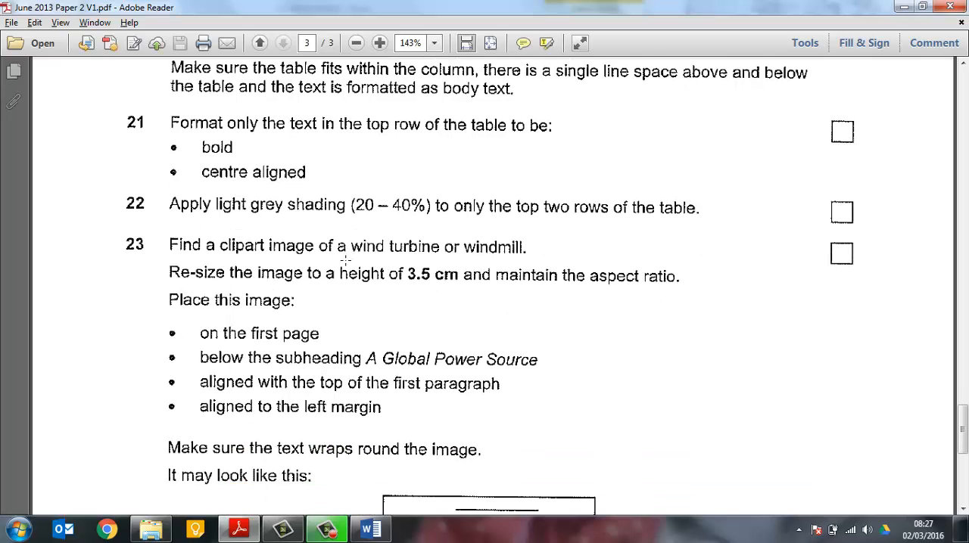
left_click_drag(346, 260, 384, 287)
left_click(411, 311)
key("alt+Tab")
key("alt+Tab")
scroll(355, 383, "down", 3)
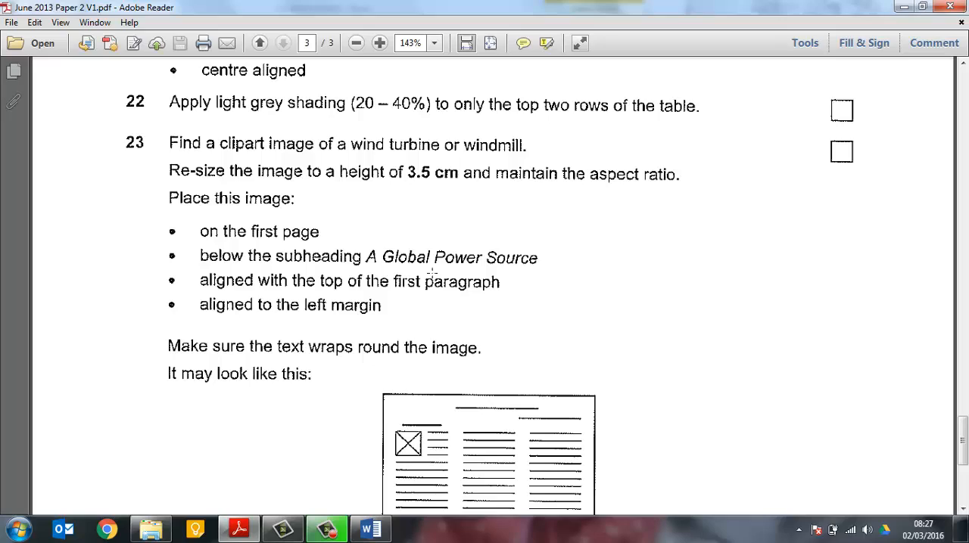
Place the insertion point on the blank line below the subheading A Global Power Source in the Word report
key("alt+Tab")
scroll(303, 303, "up", 10)
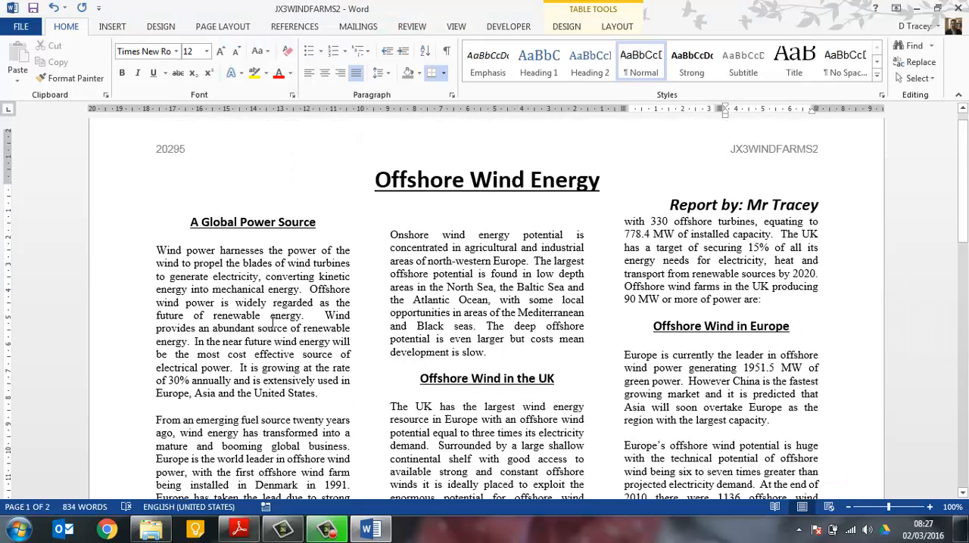
left_click(165, 258)
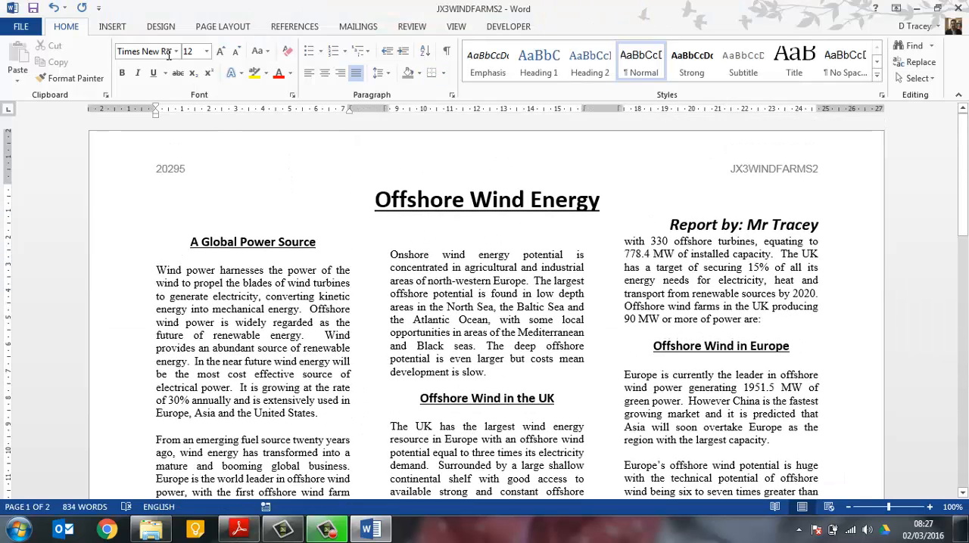
Try to insert the cartoon windmill picture from an online Bing image search for "windmill"
left_click(130, 27)
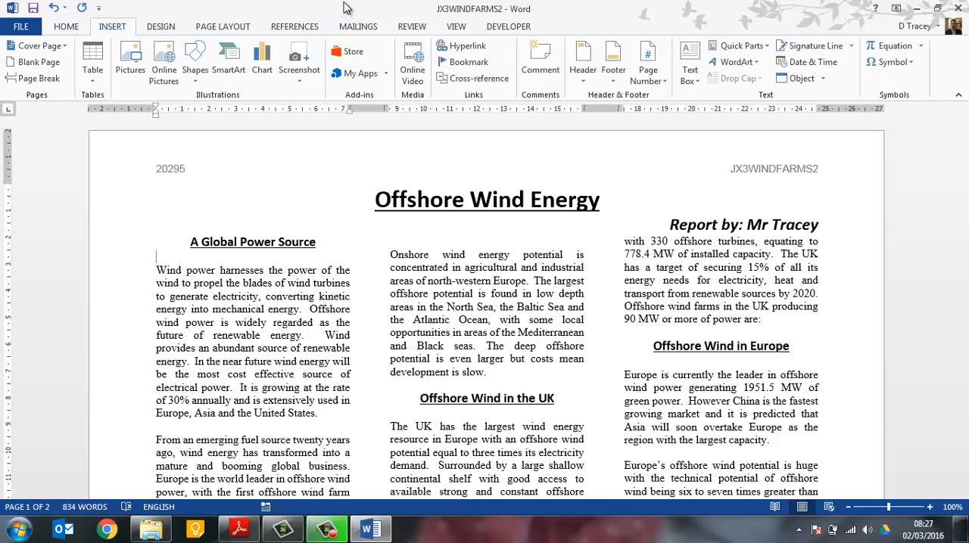
left_click(176, 78)
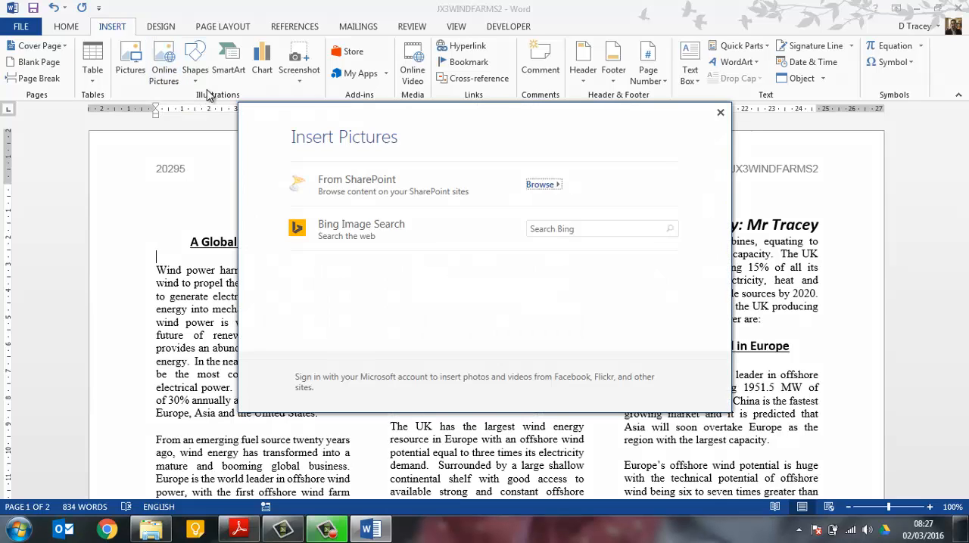
left_click(558, 229)
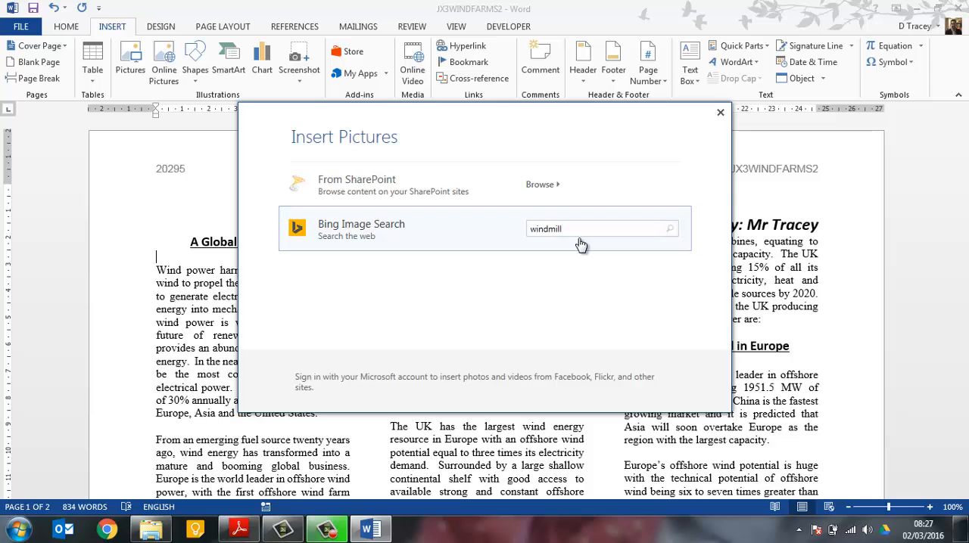
key("Return")
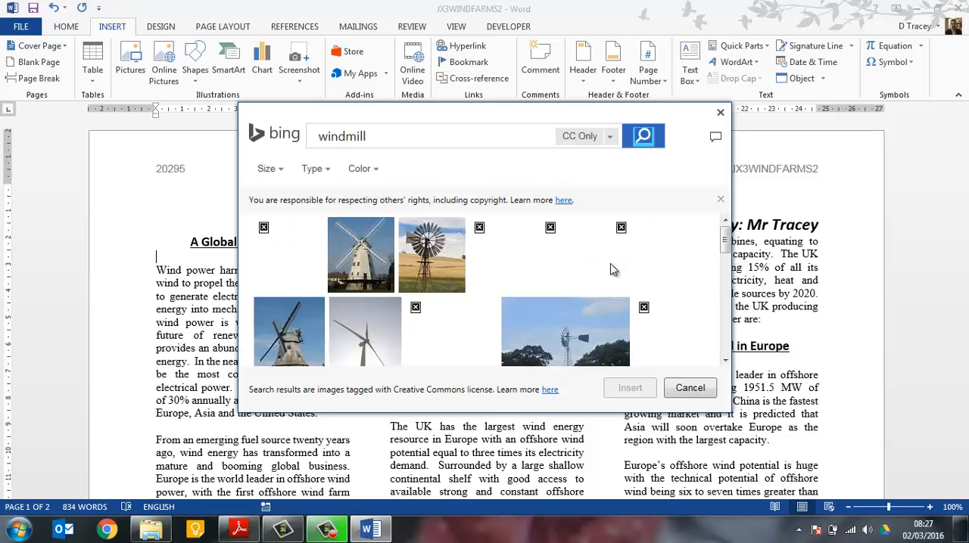
left_click_drag(726, 240, 725, 257)
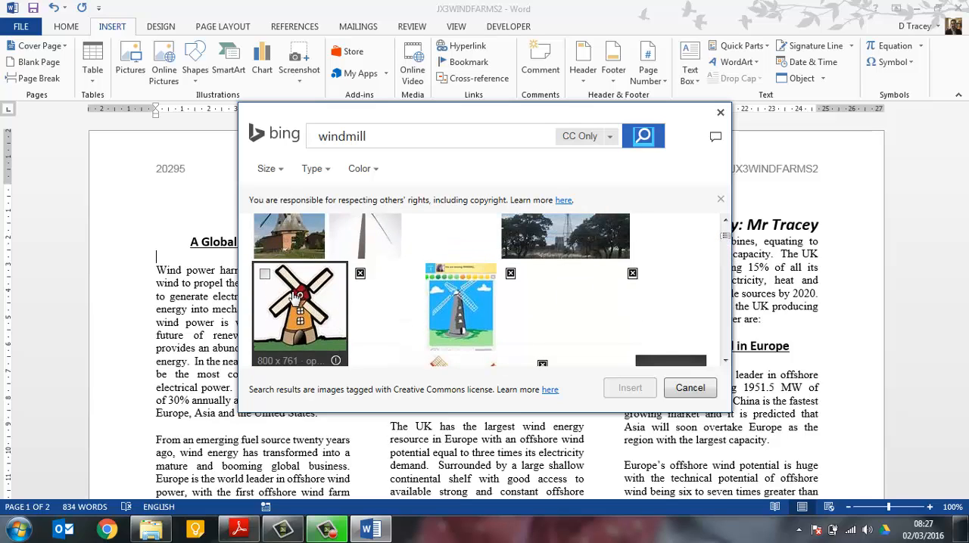
left_click(295, 306)
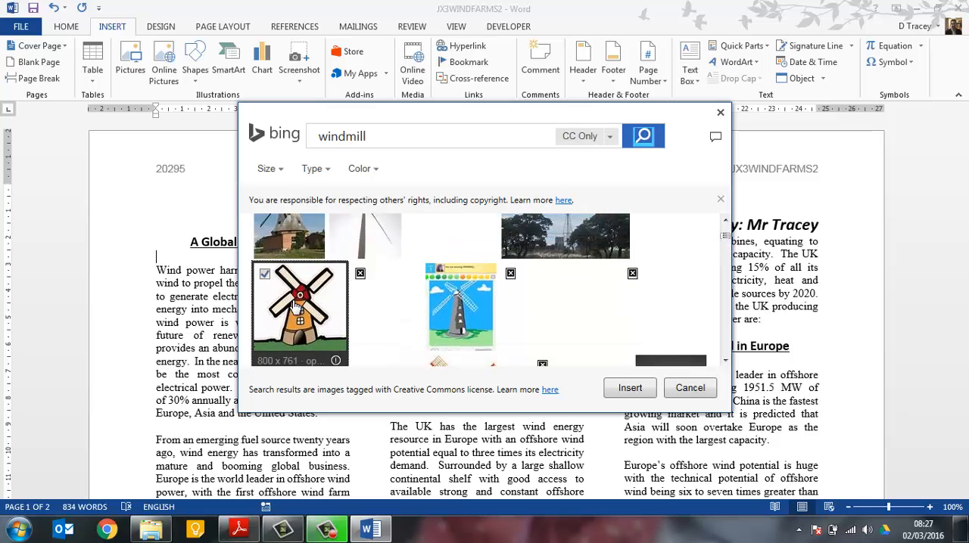
left_click(633, 388)
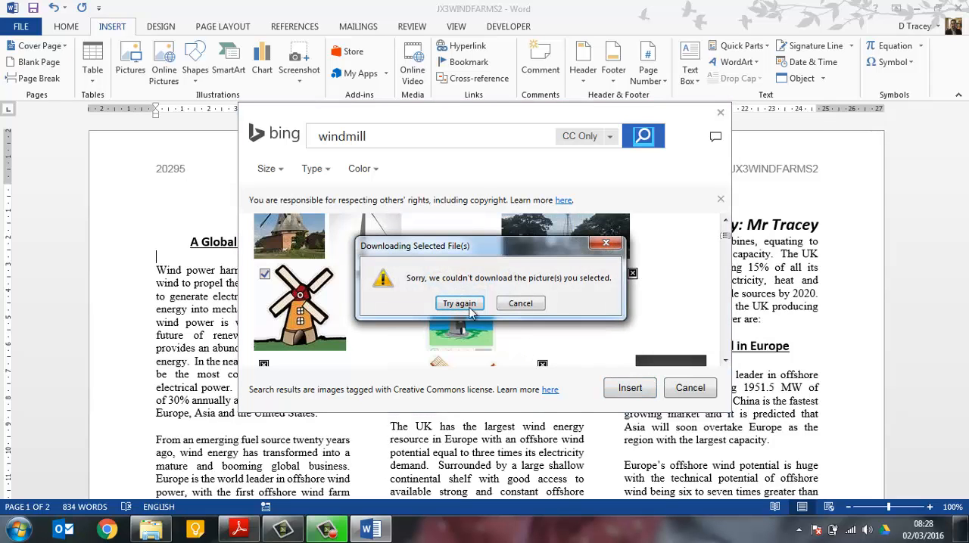
left_click(465, 304)
left_click(520, 303)
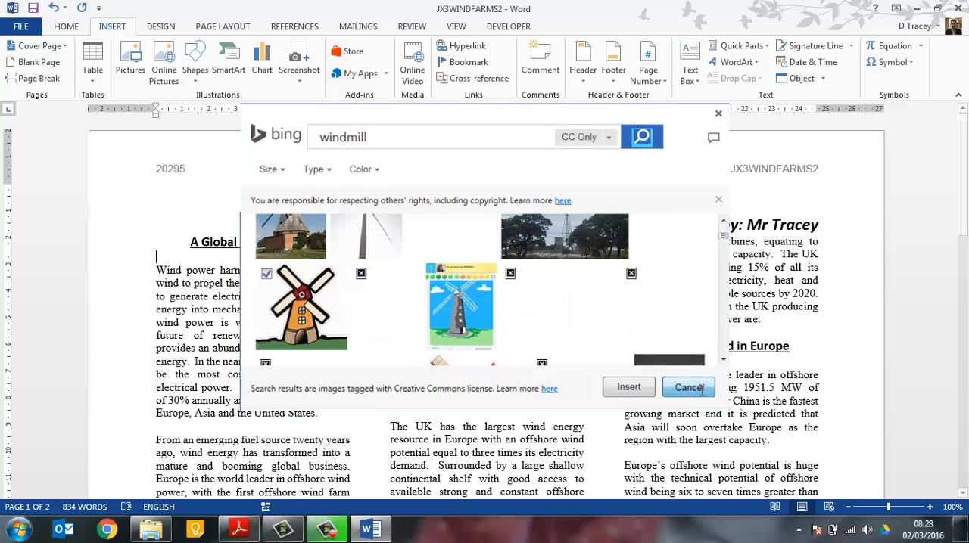
left_click(688, 387)
Switch to Chrome and search Google for "windmill clipart"
left_click(106, 529)
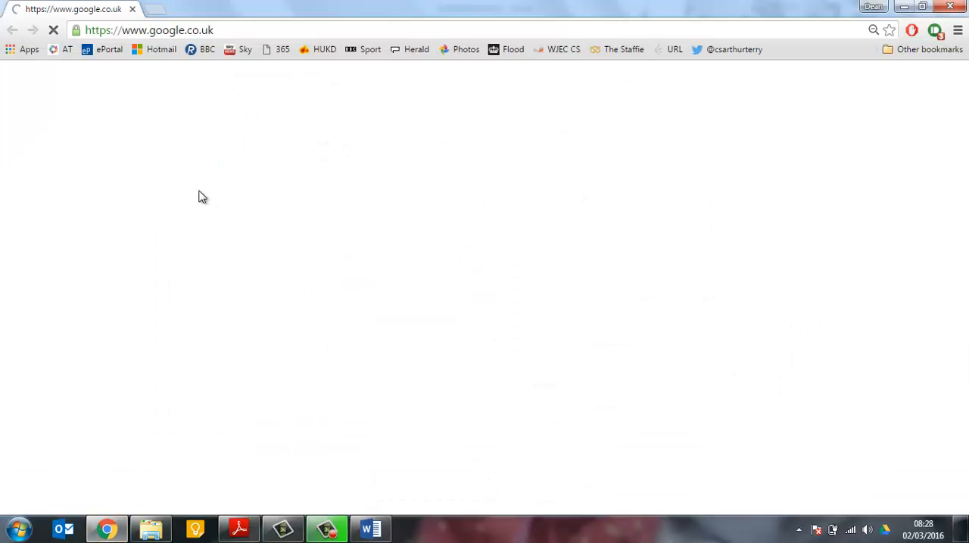
type("w")
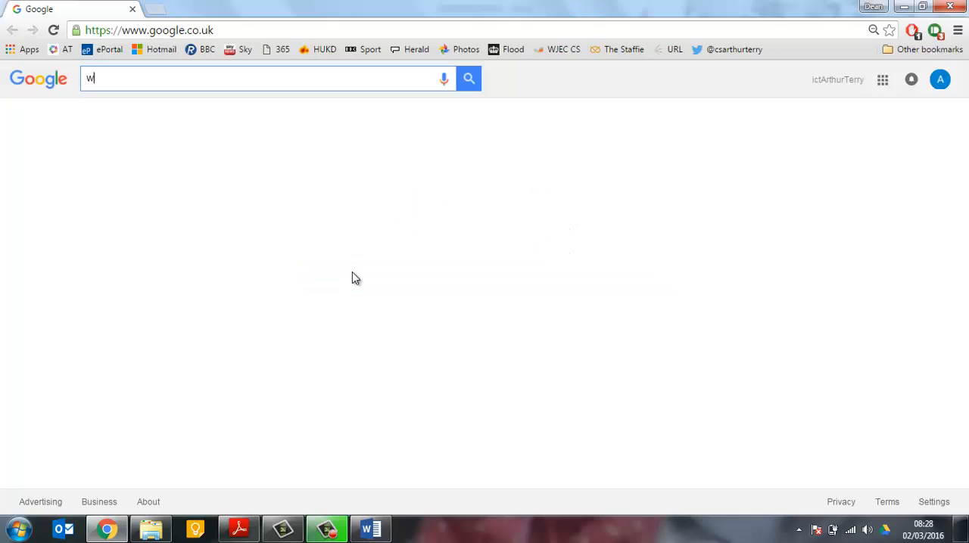
type("indmi")
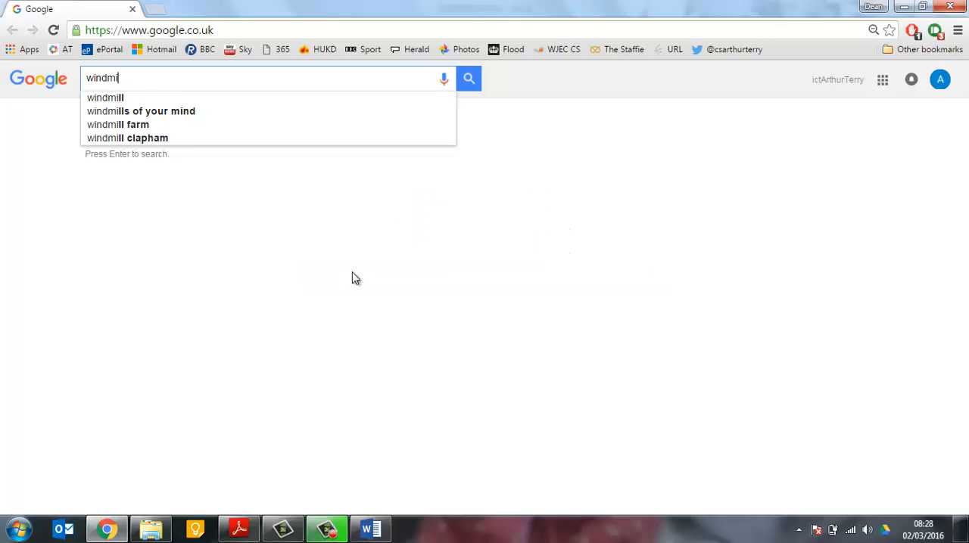
type("ll clipart")
key("Return")
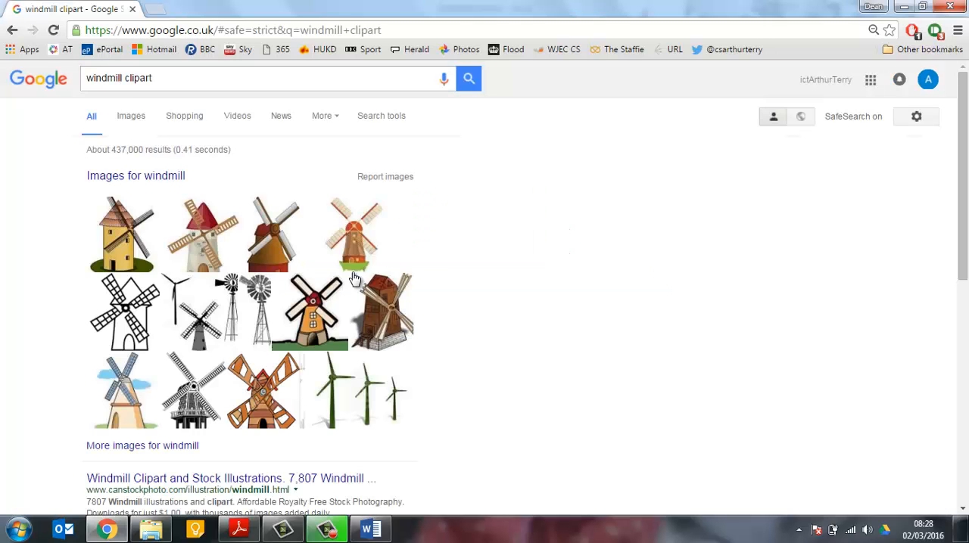
Open the yellow windmill clipart from the results at full size and copy the image
left_click(130, 242)
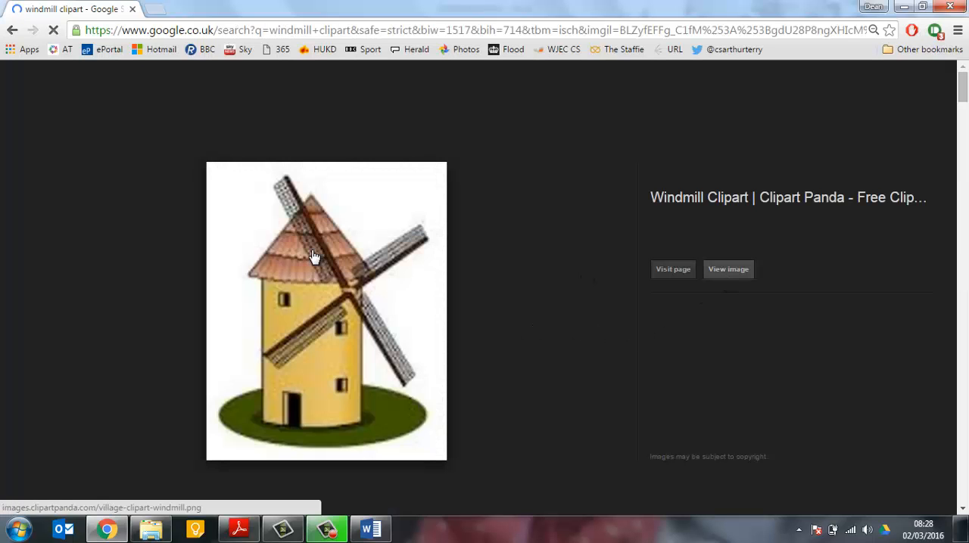
left_click(313, 256)
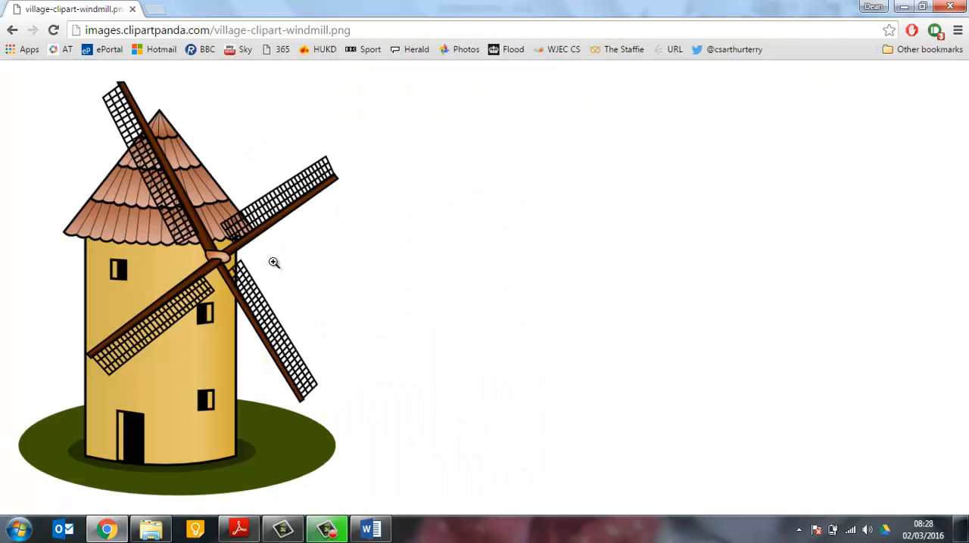
right_click(211, 256)
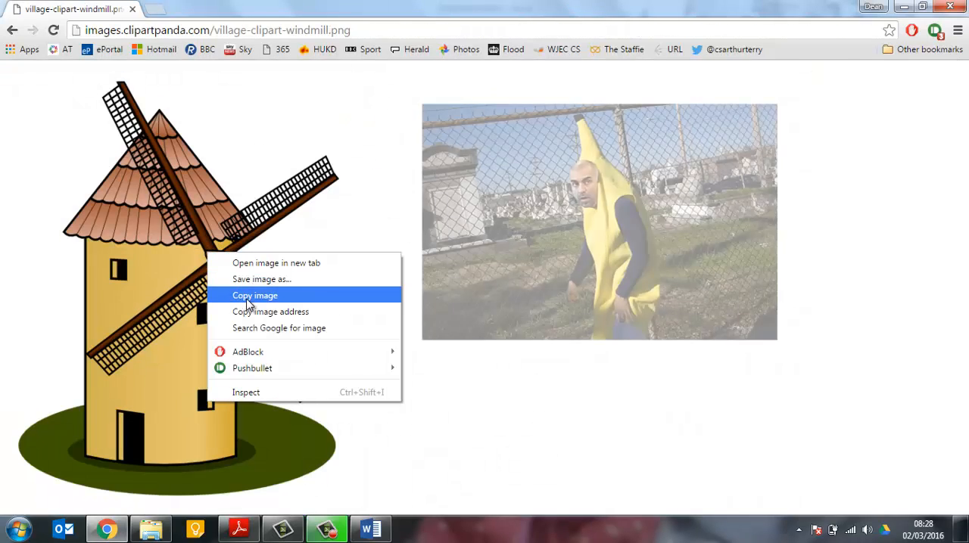
left_click(245, 299)
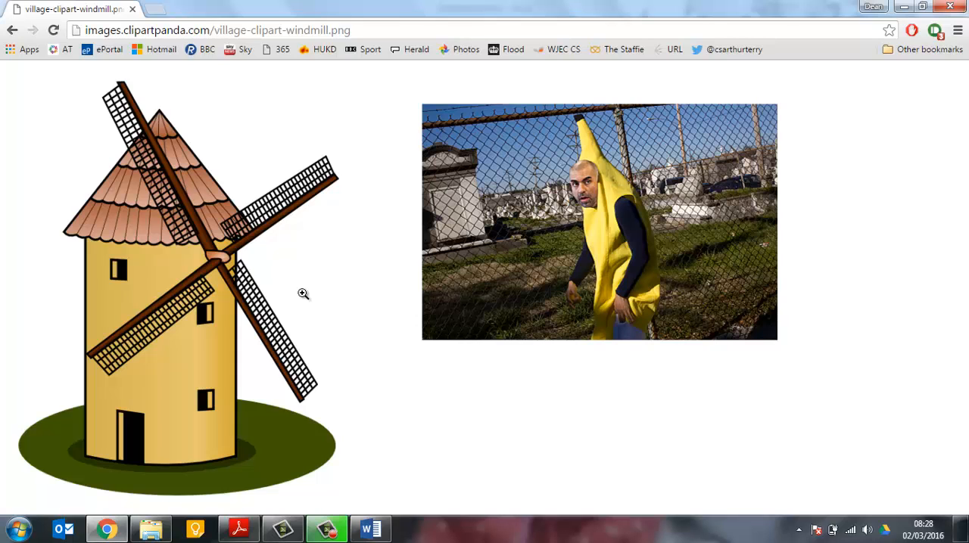
right_click(265, 261)
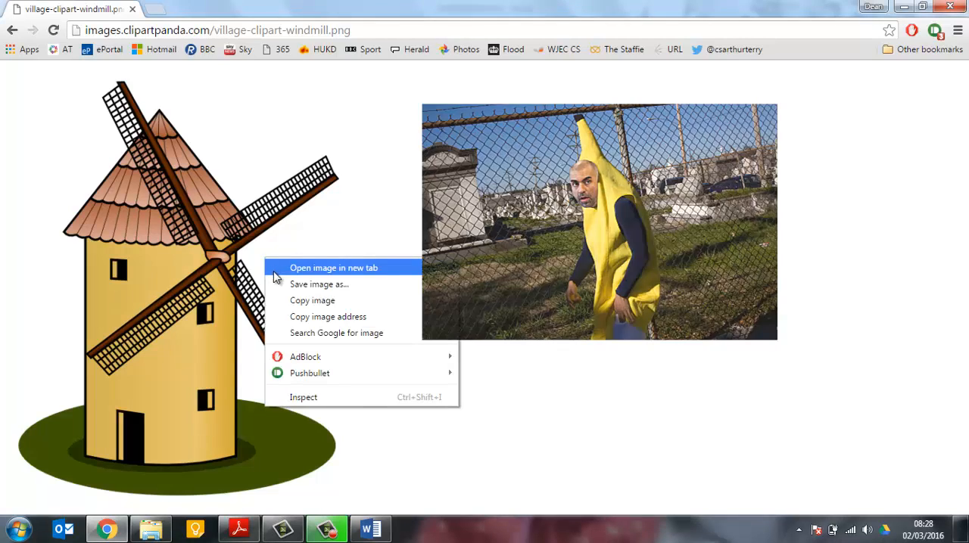
left_click(302, 306)
Paste the copied windmill image into the Word report below the subheading A Global Power Source and select it
left_click(370, 529)
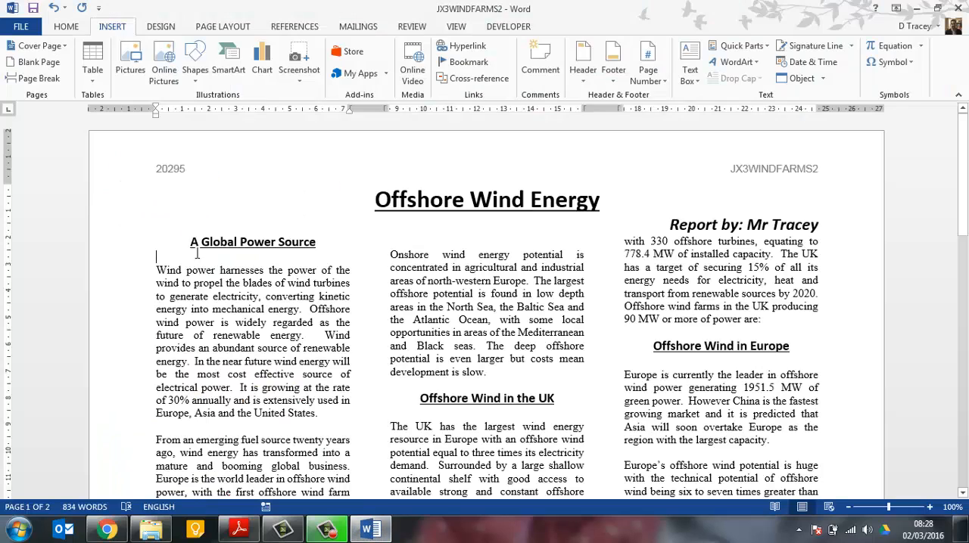
key("ctrl+v")
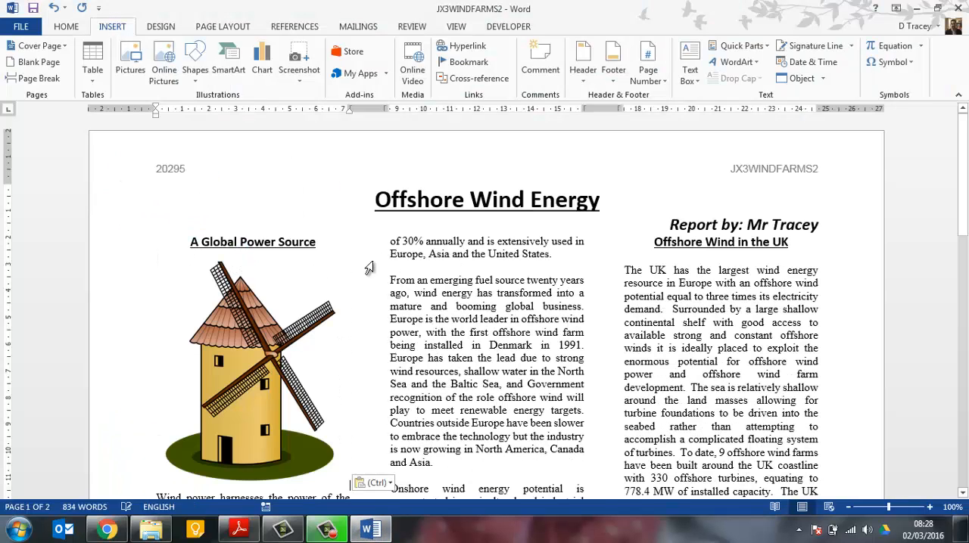
left_click(276, 352)
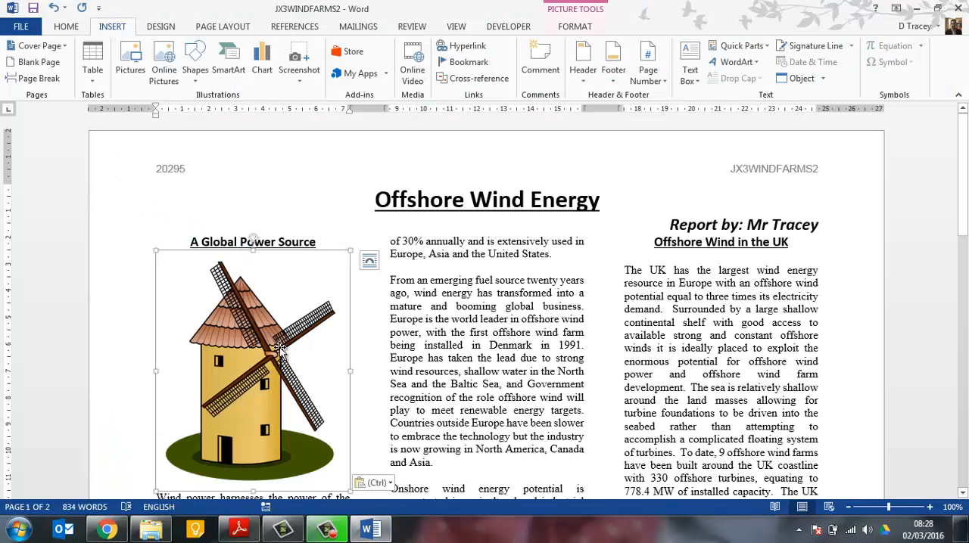
Resize the windmill image to a height of 3.5 cm, keeping its aspect ratio
double_click(280, 350)
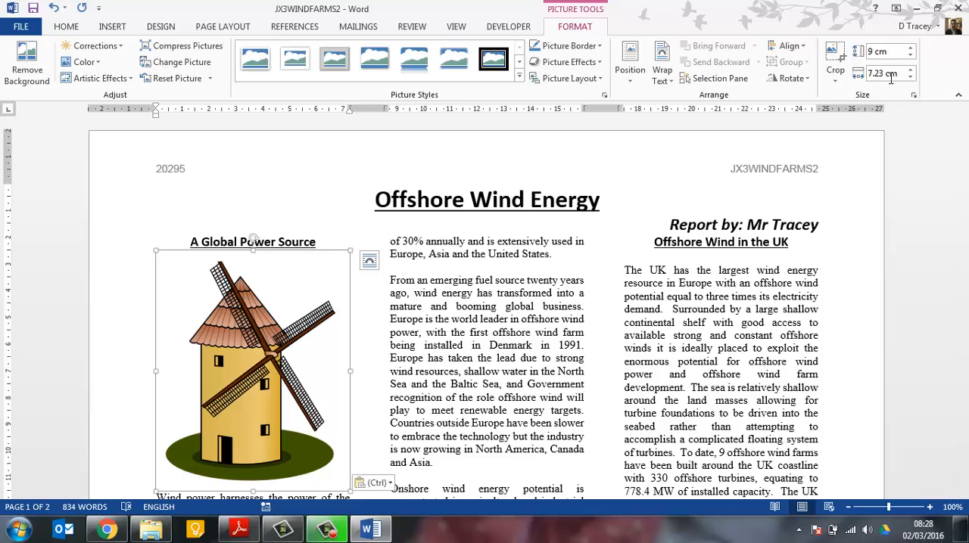
left_click(895, 52)
type("3.5")
key("Return")
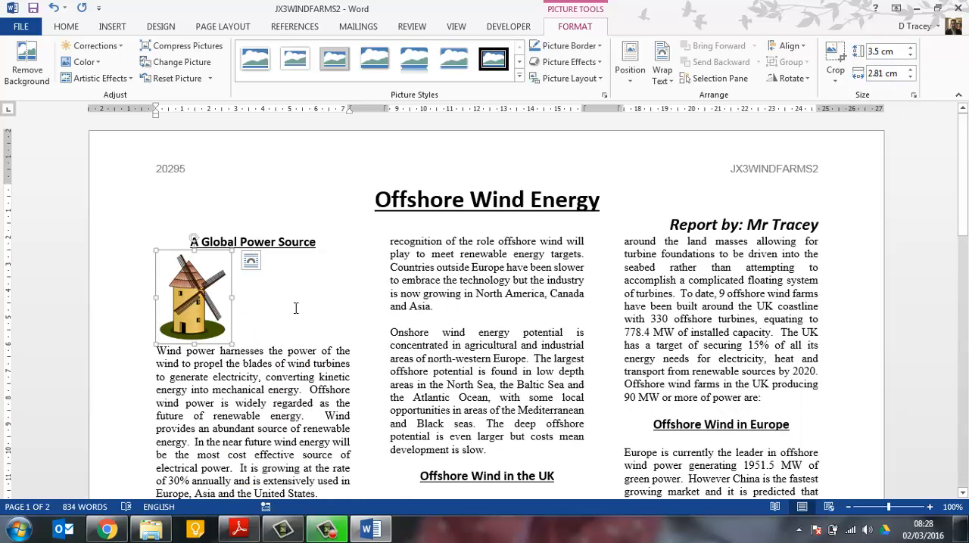
Switch to the exam paper in Adobe Reader and highlight the instruction "Make sure the text wraps round the image."
key("alt+Tab")
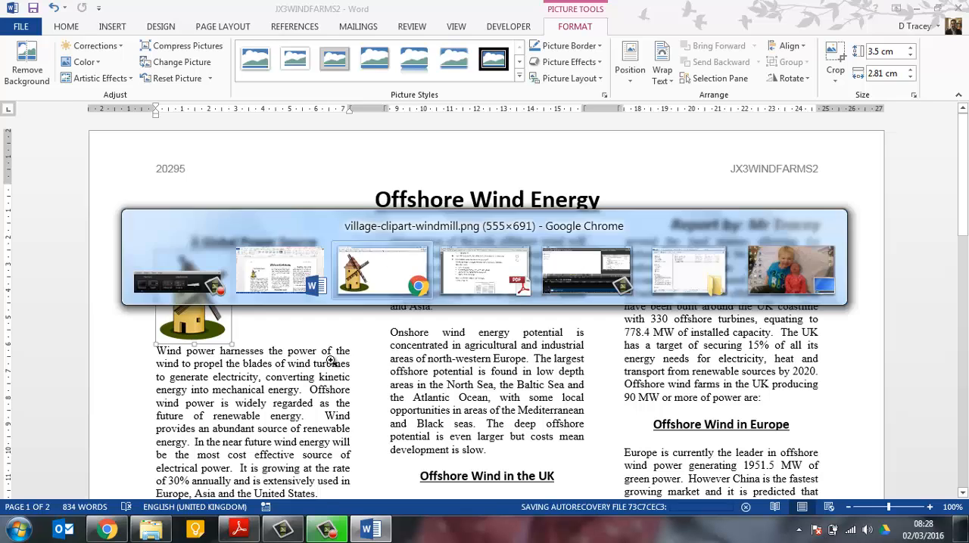
left_click(241, 532)
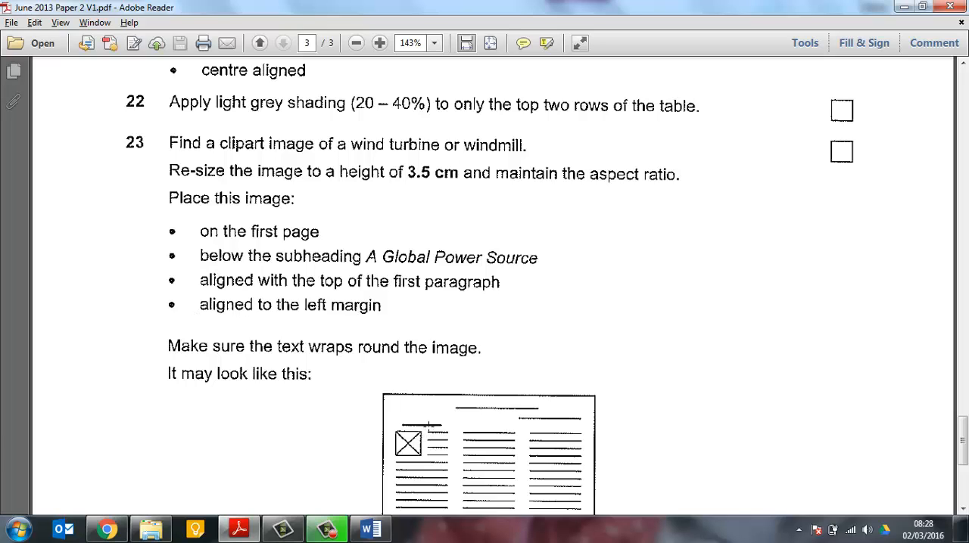
left_click_drag(160, 334, 497, 369)
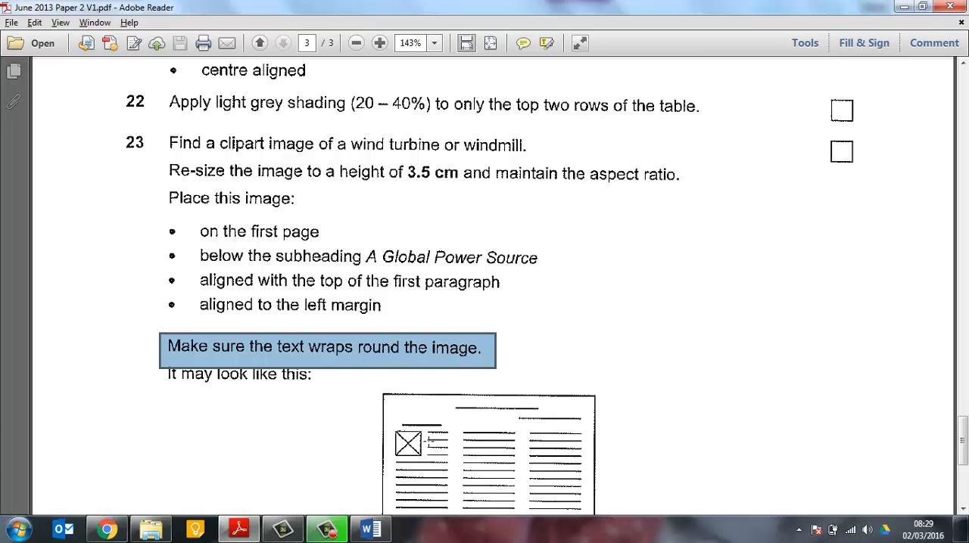
scroll(428, 441, "down", 1)
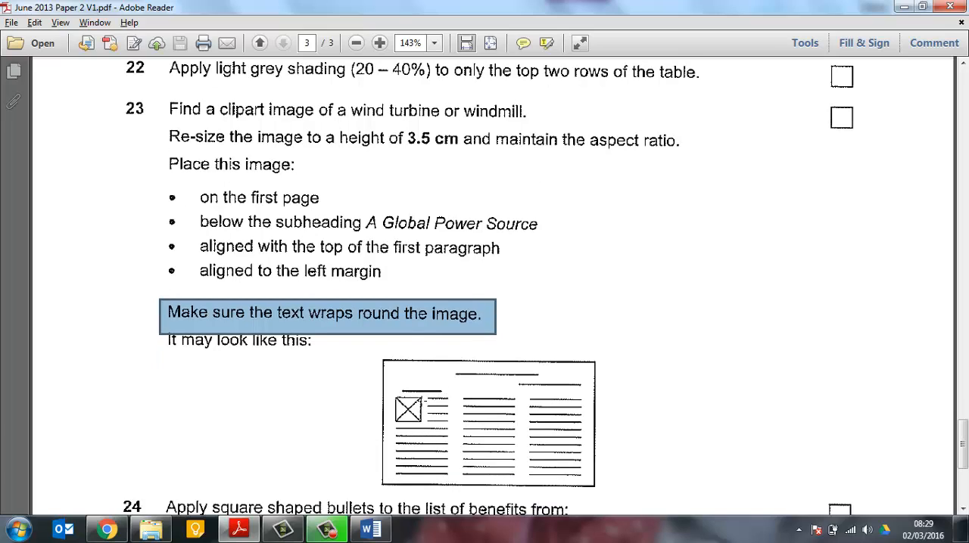
Switch back to the Word report and apply Square text wrapping to the windmill image
key("alt+Tab")
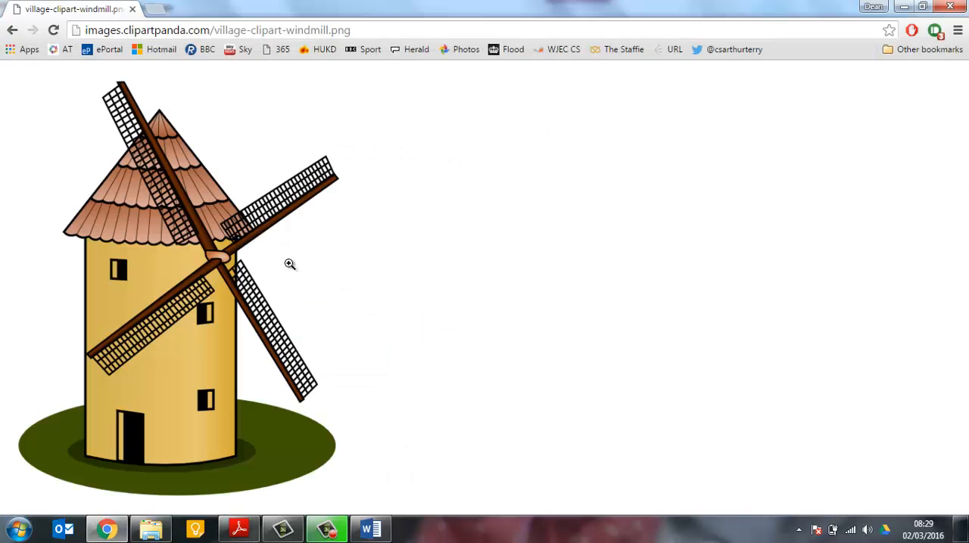
left_click(369, 528)
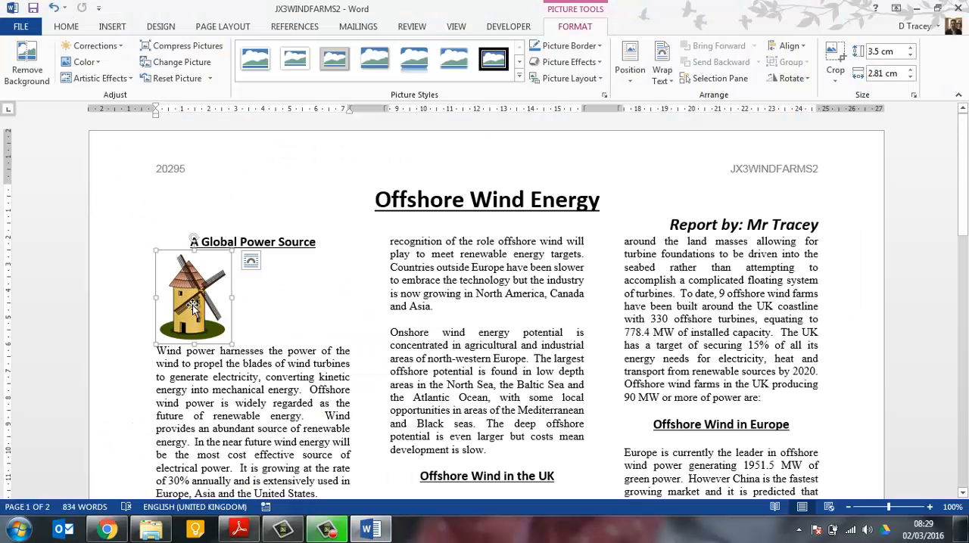
left_click(660, 82)
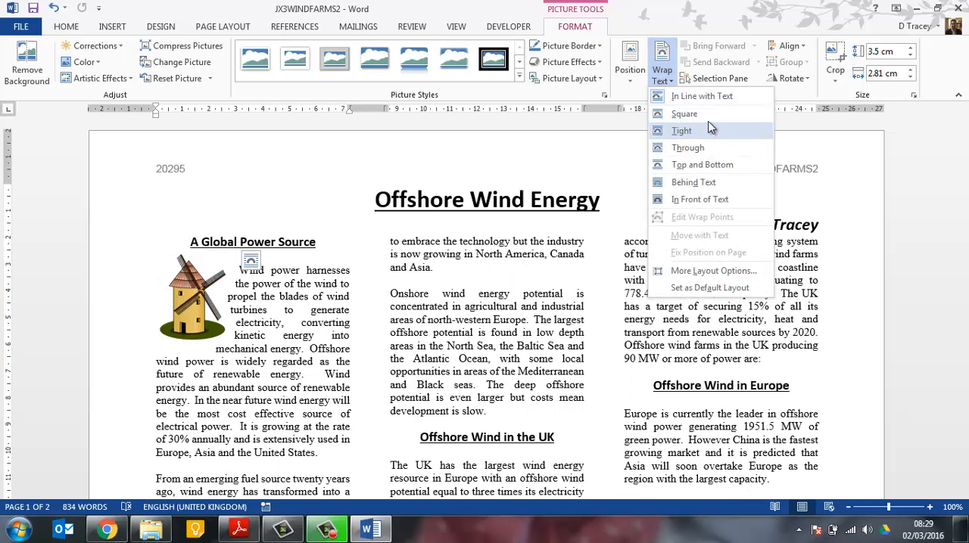
left_click(707, 119)
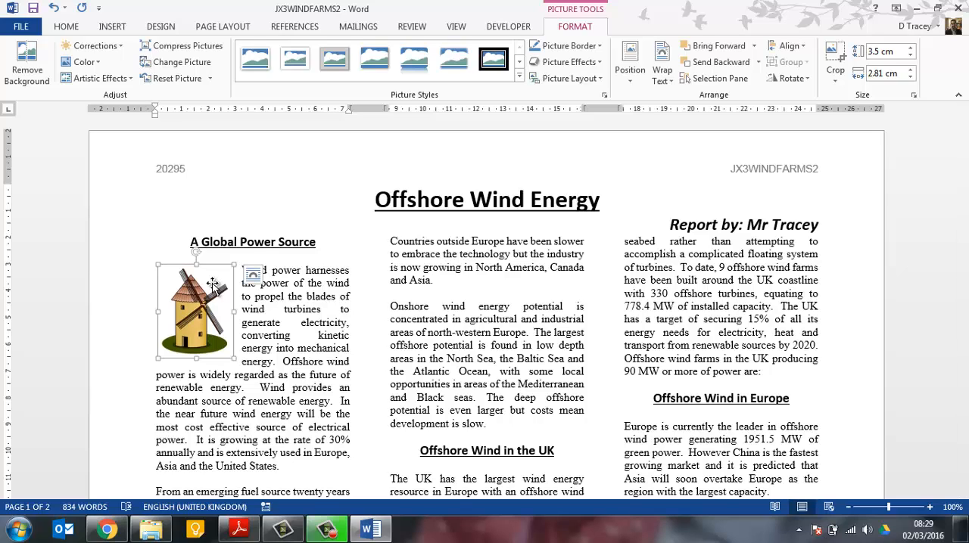
Move the windmill image slightly so it aligns with the left margin and the top of the first paragraph
left_click(248, 275)
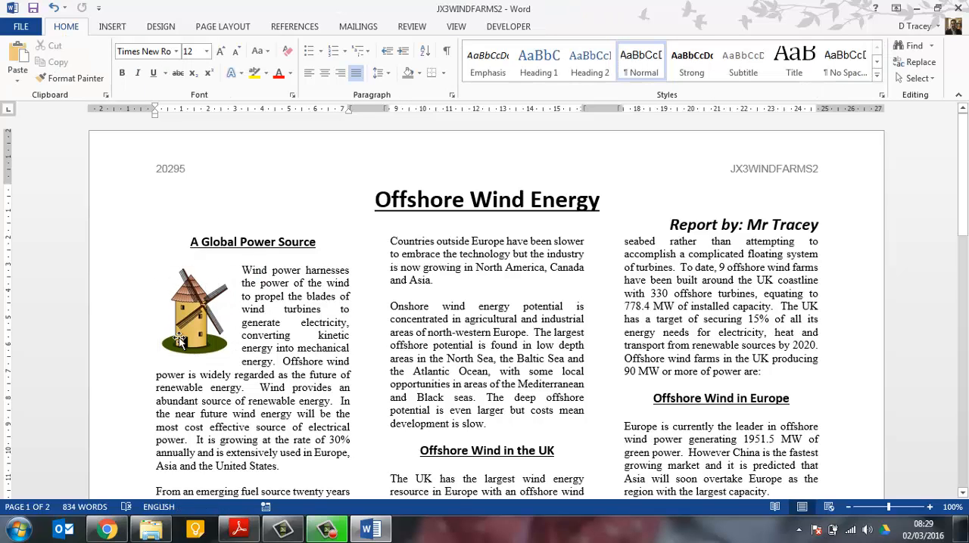
left_click(216, 333)
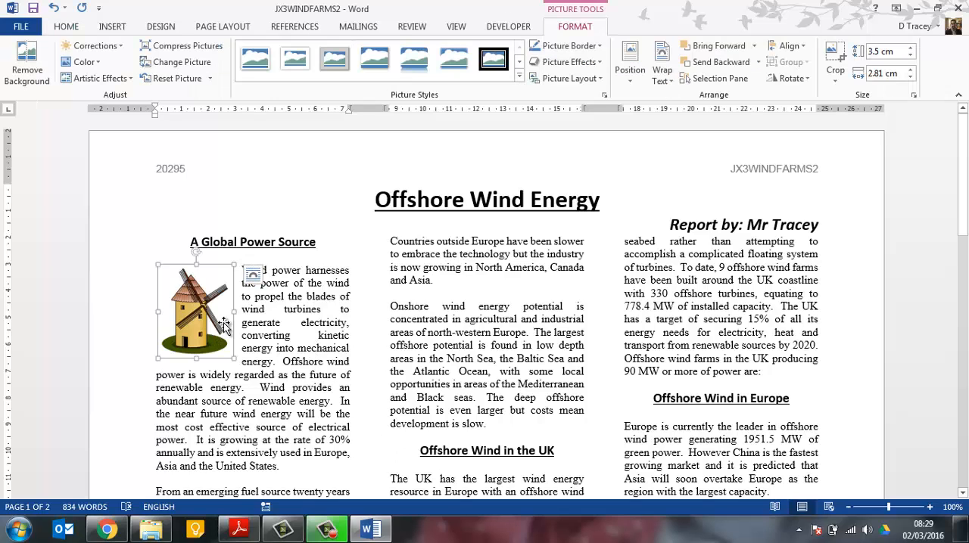
left_click_drag(224, 326, 222, 325)
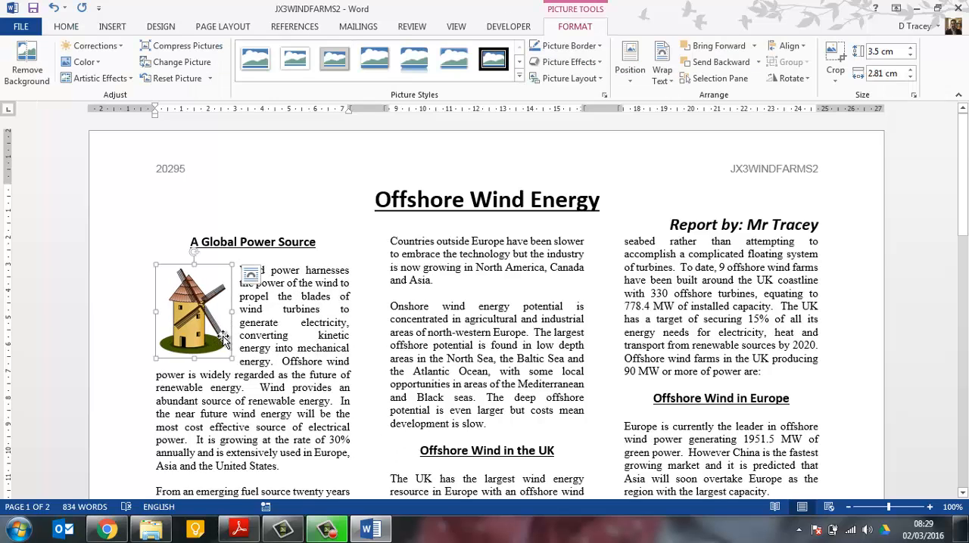
left_click(251, 337)
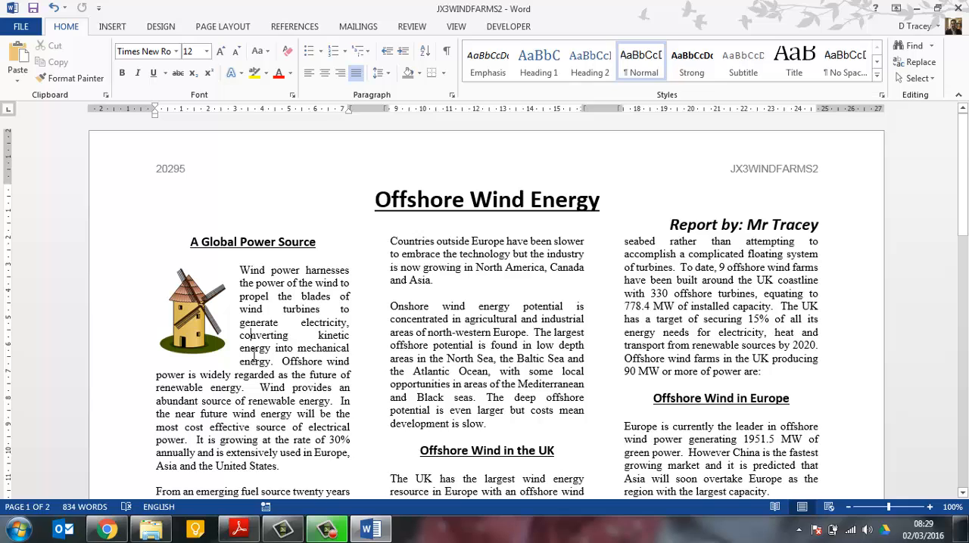
Check the next tasks in the Adobe Reader exam paper and apply square bullets to Word's benefits list from Higher wind speeds to No noise impact
key("alt+Tab")
left_click(240, 529)
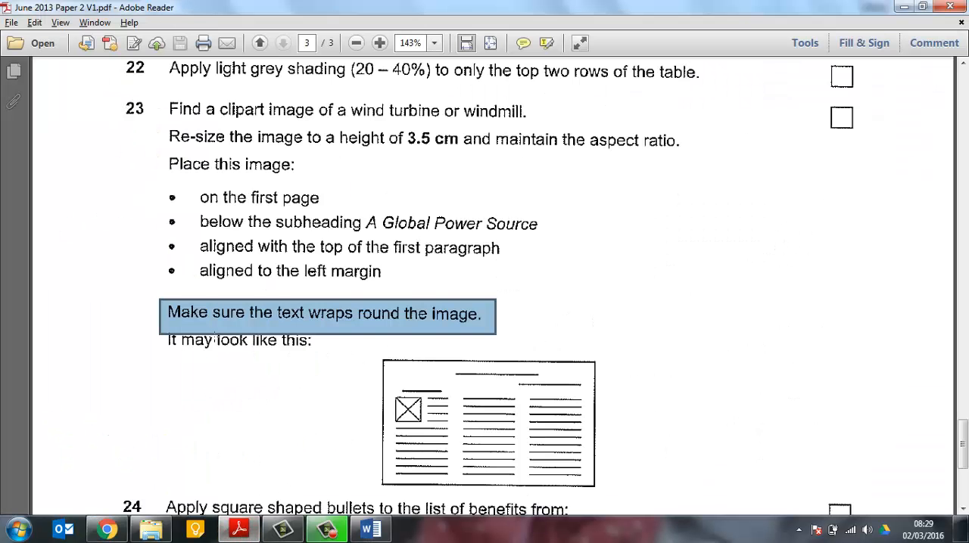
scroll(347, 289, "down", 5)
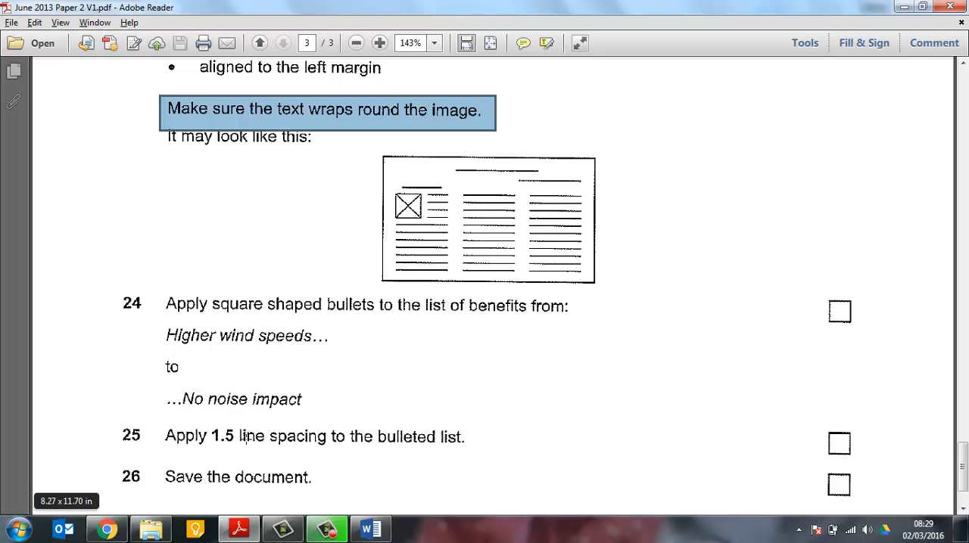
left_click(371, 529)
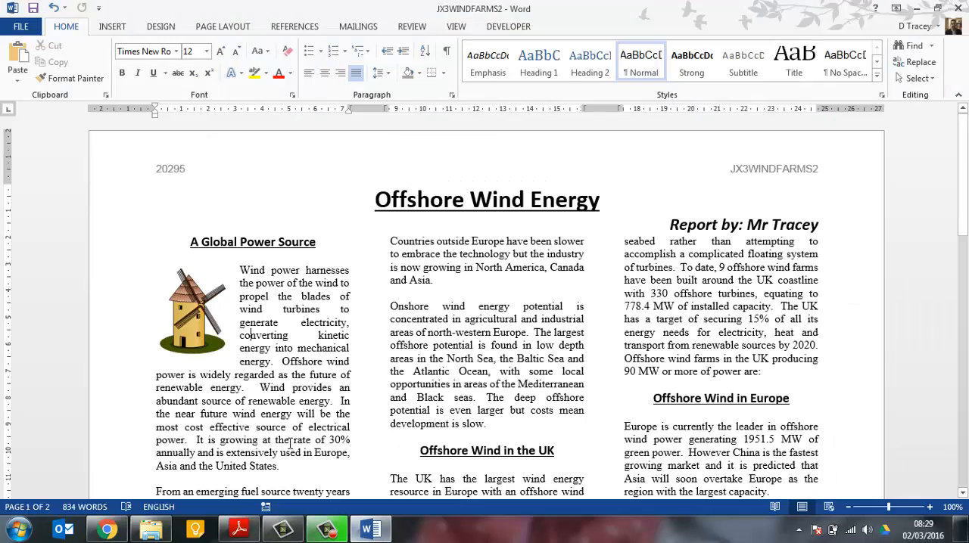
scroll(289, 444, "down", 12)
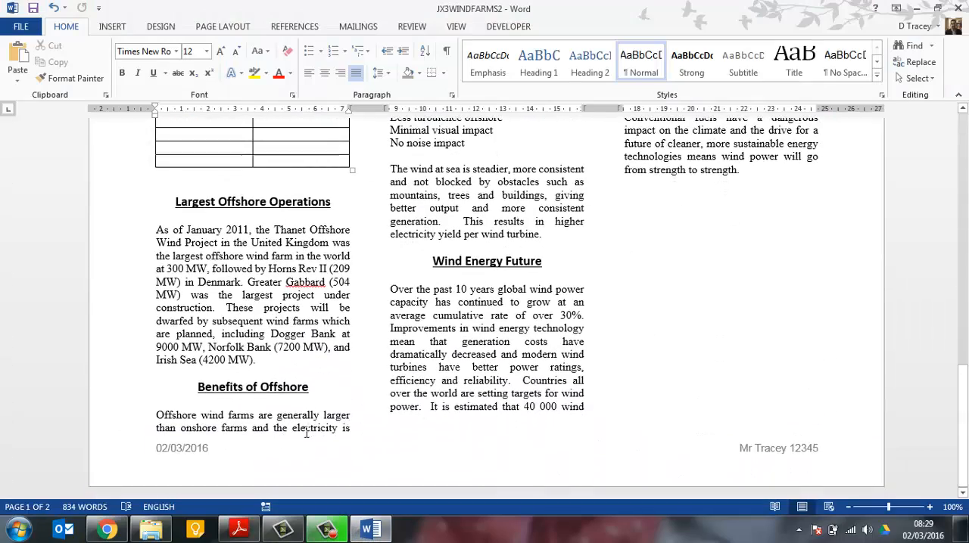
scroll(307, 431, "up", 4)
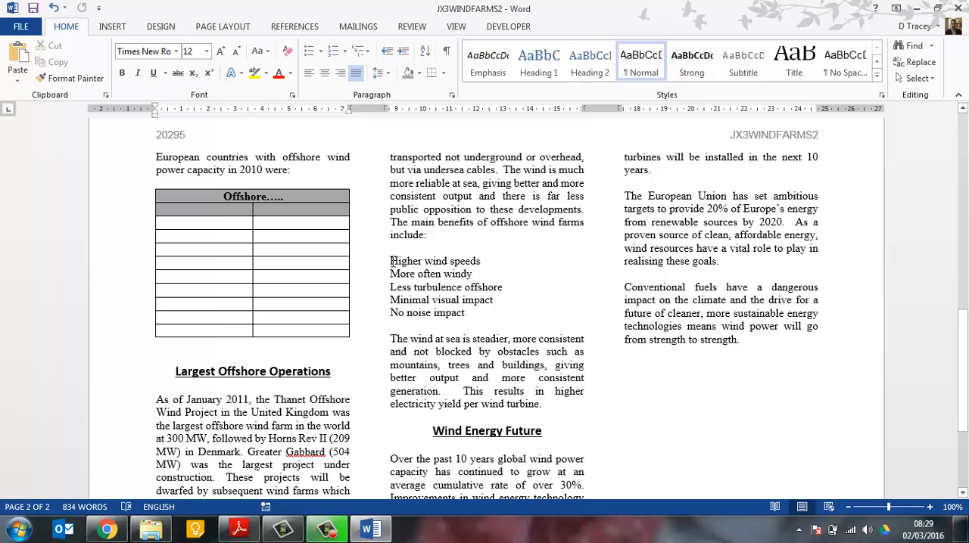
left_click_drag(392, 261, 466, 313)
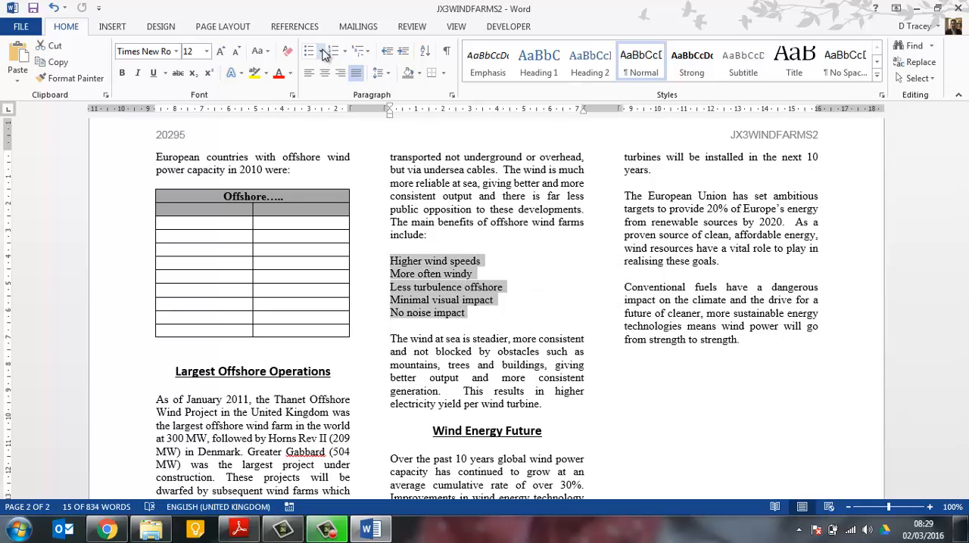
left_click(322, 53)
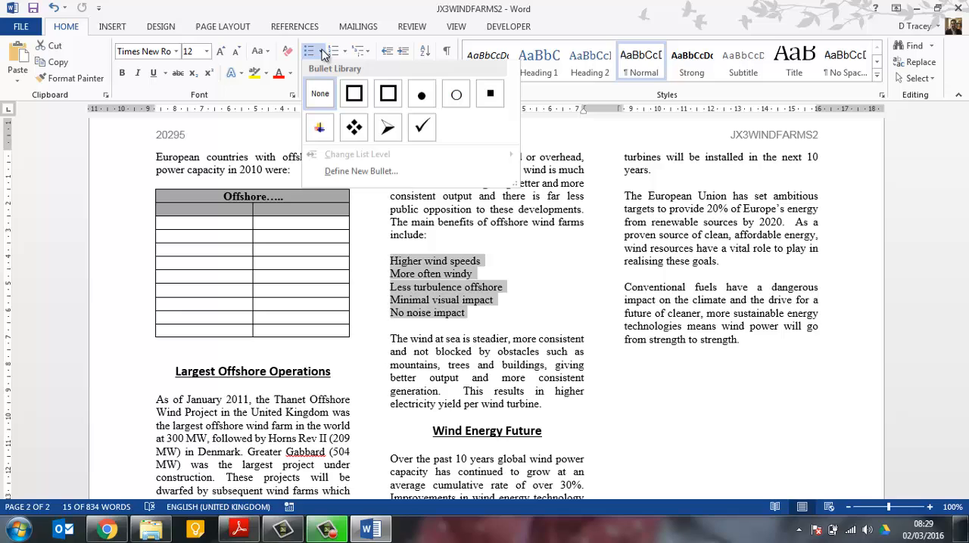
left_click(490, 94)
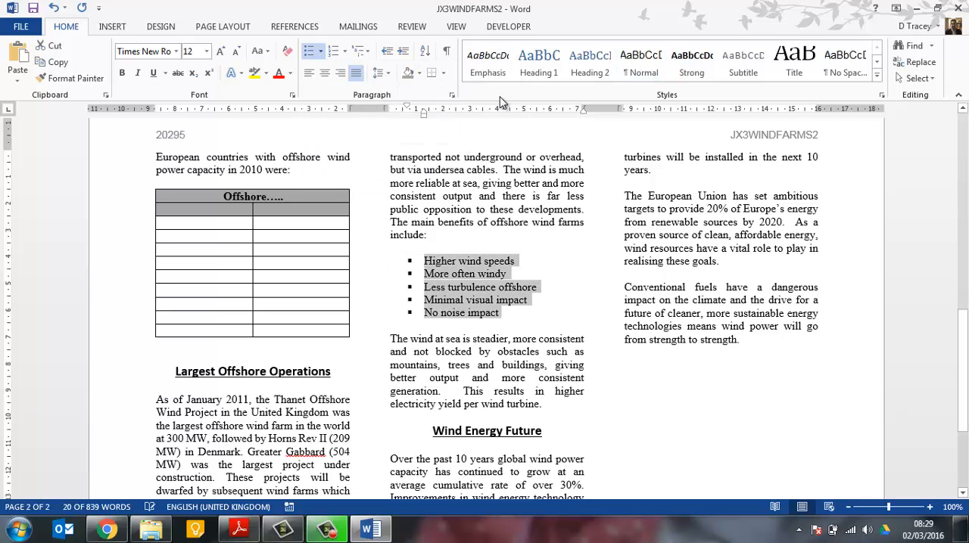
Apply 1.5 line spacing to the bulleted list of offshore wind benefits
left_click(382, 72)
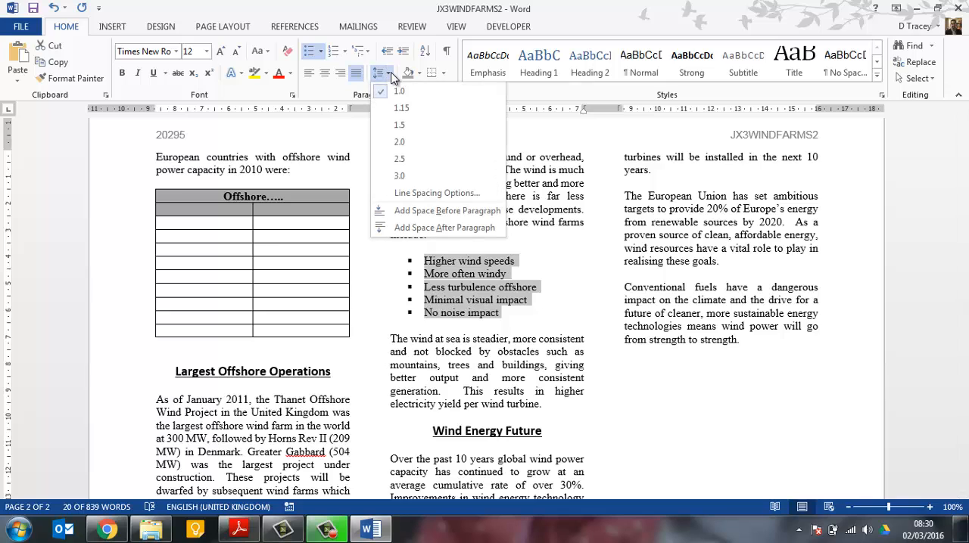
left_click(422, 124)
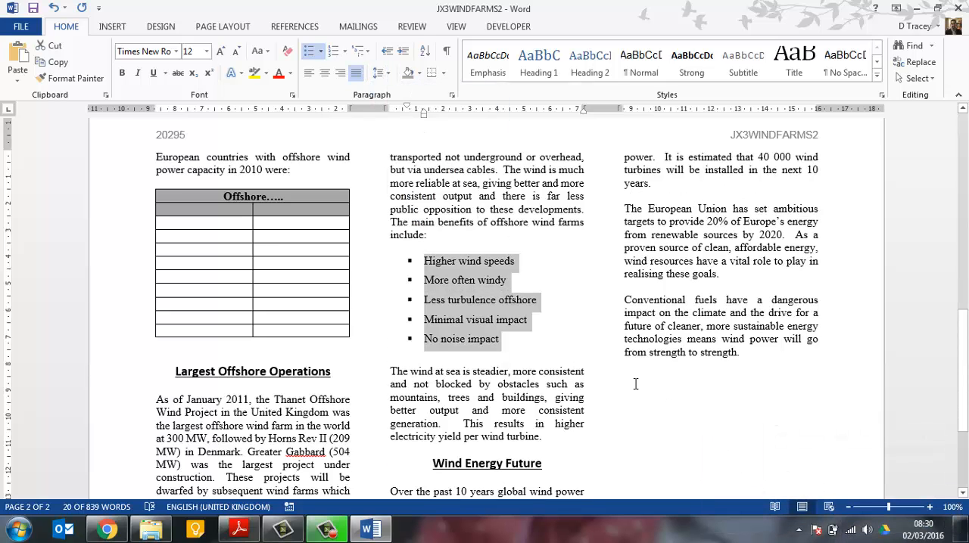
scroll(629, 374, "down", 2)
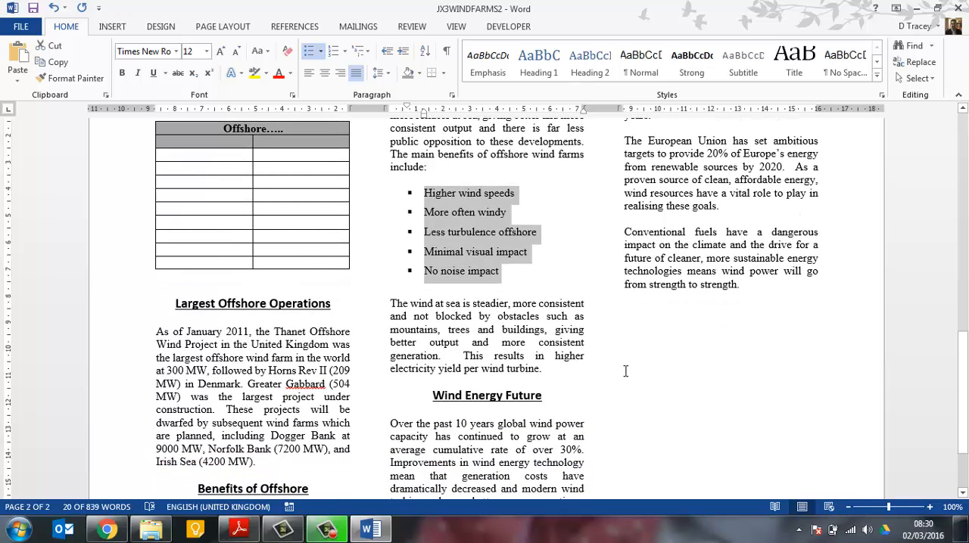
left_click(490, 316)
Check the last task in the Adobe Reader exam paper, return to Word and save the JX3WINDFARMS2 document
key("alt+Tab")
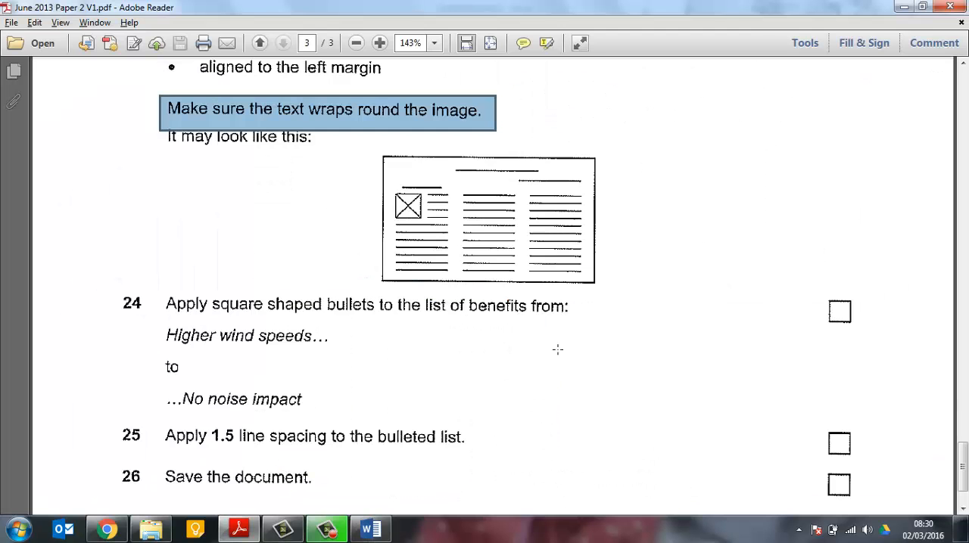
scroll(327, 419, "down", 3)
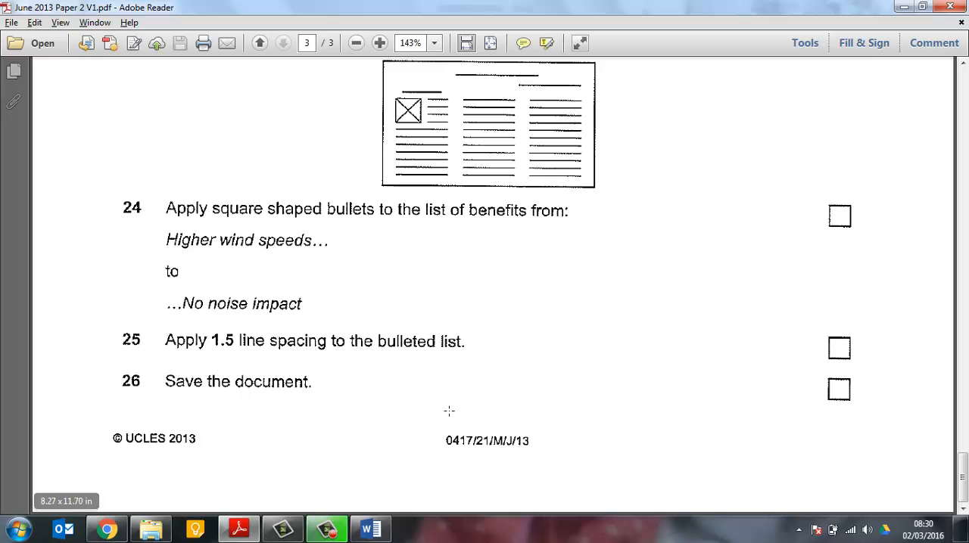
key("alt+Tab")
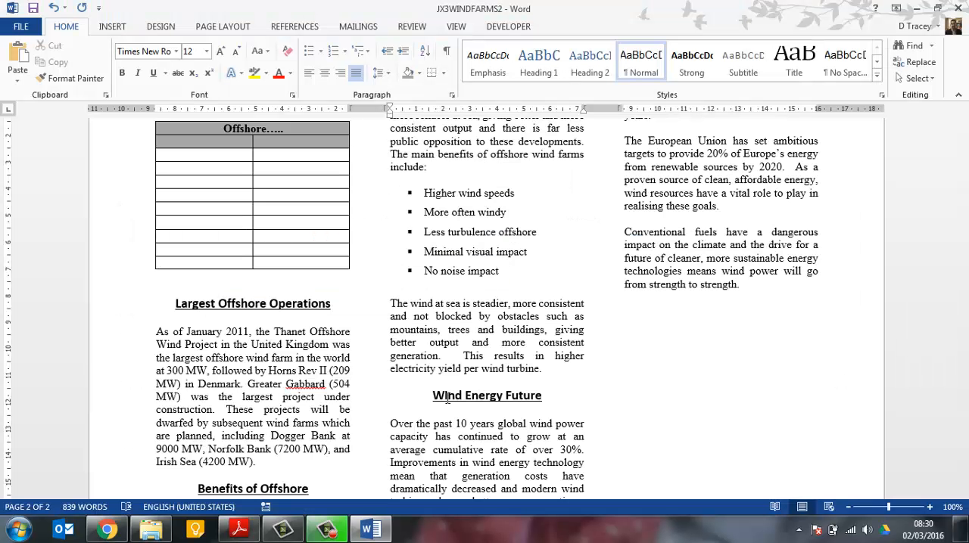
left_click(35, 7)
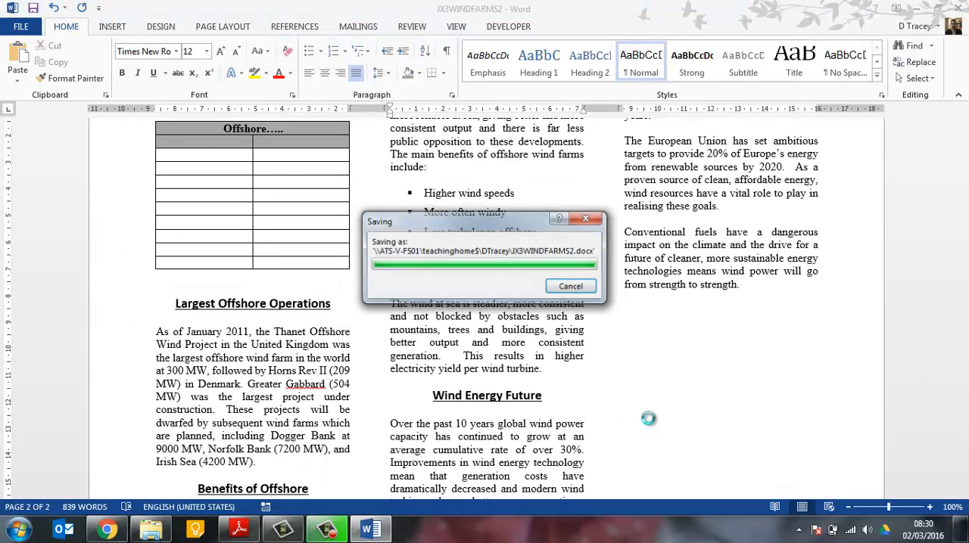
scroll(646, 422, "up", 15)
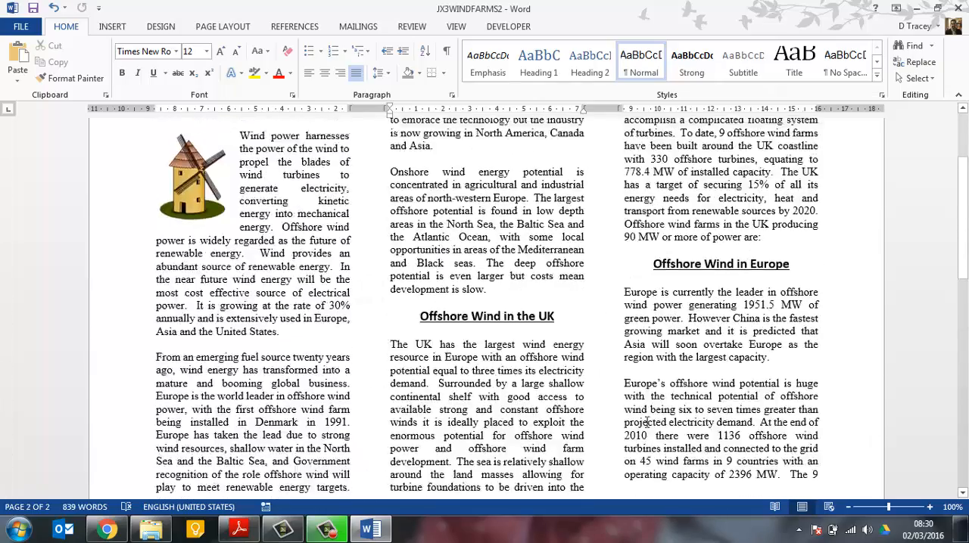